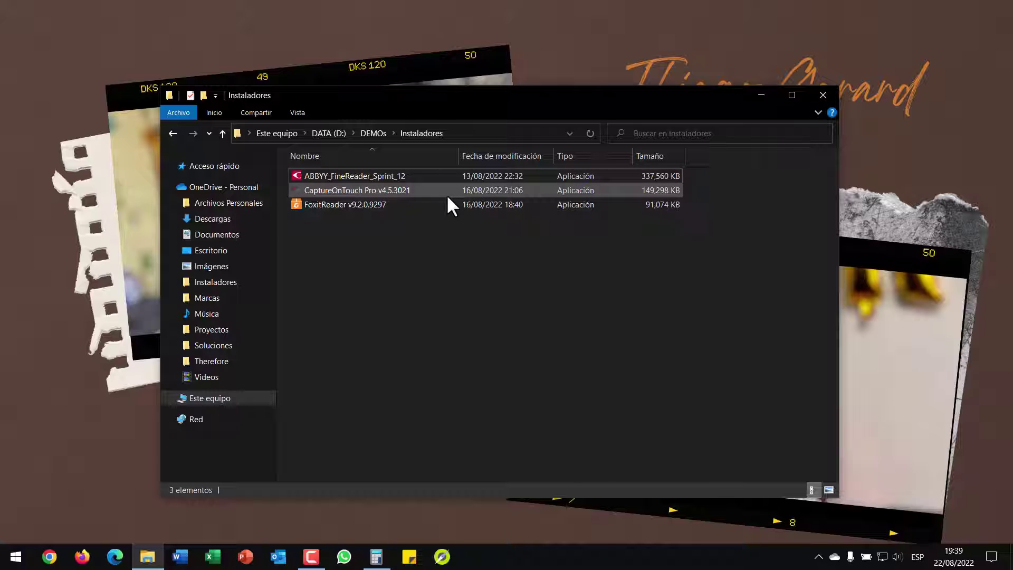
- Run the ABBYY_FineReader_Sprint_12 installer and extract its files to c:\temp\Sprint_OKI, replacing all existing files
{"action": "mouse_move", "coordinate": [422, 189]}
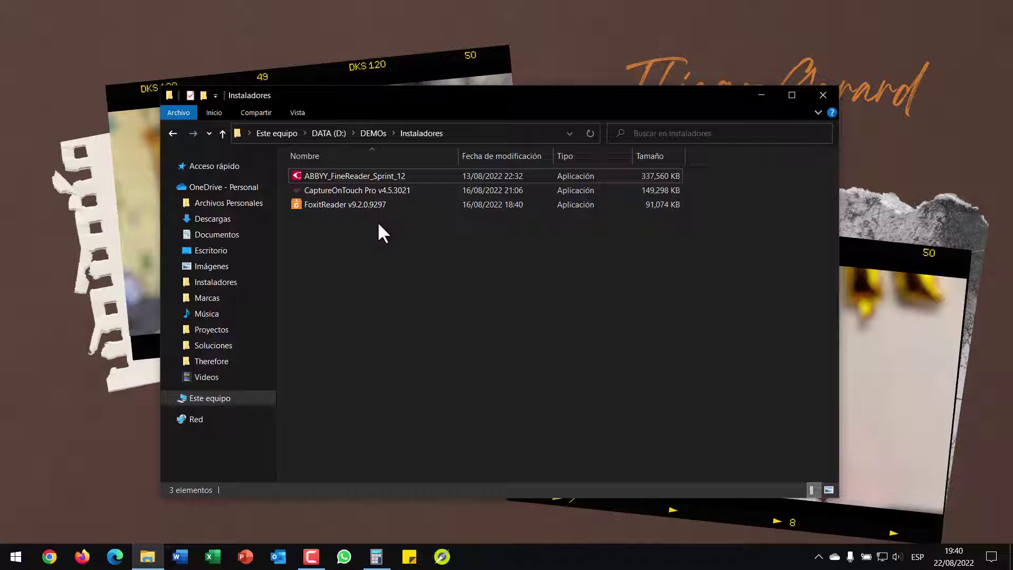
{"action": "double_click", "coordinate": [384, 175]}
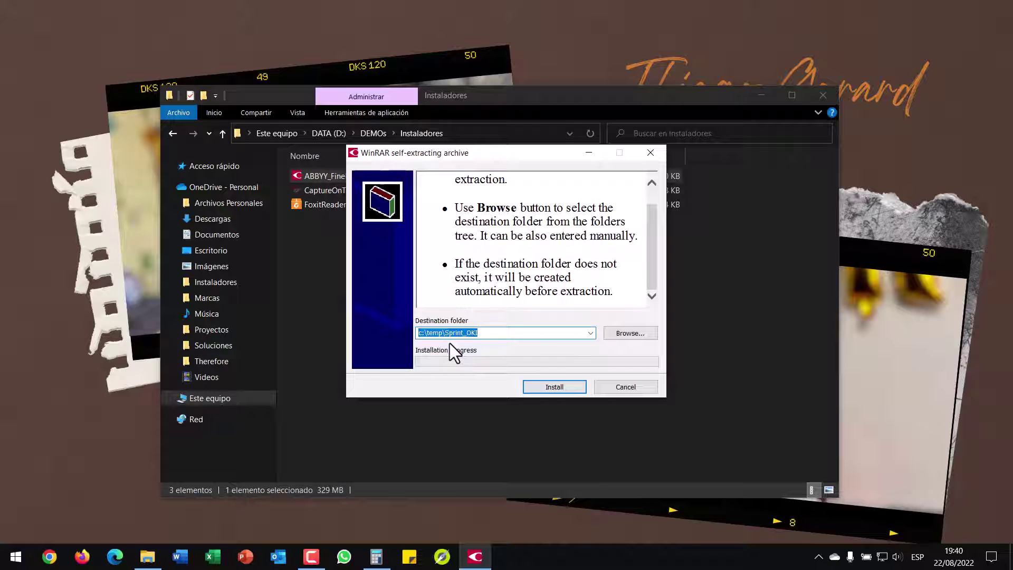
{"action": "left_click", "coordinate": [568, 387]}
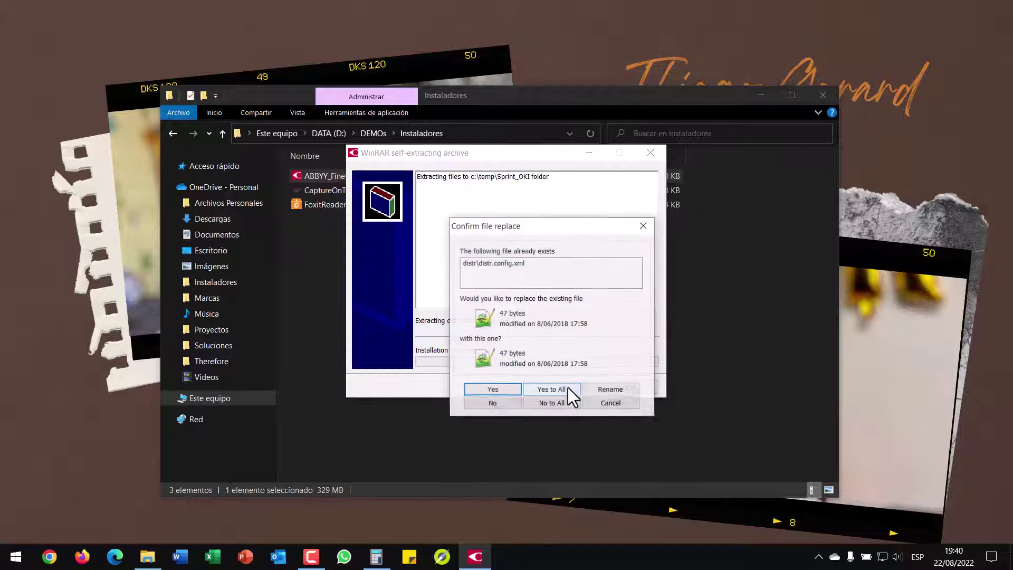
{"action": "left_click", "coordinate": [541, 389]}
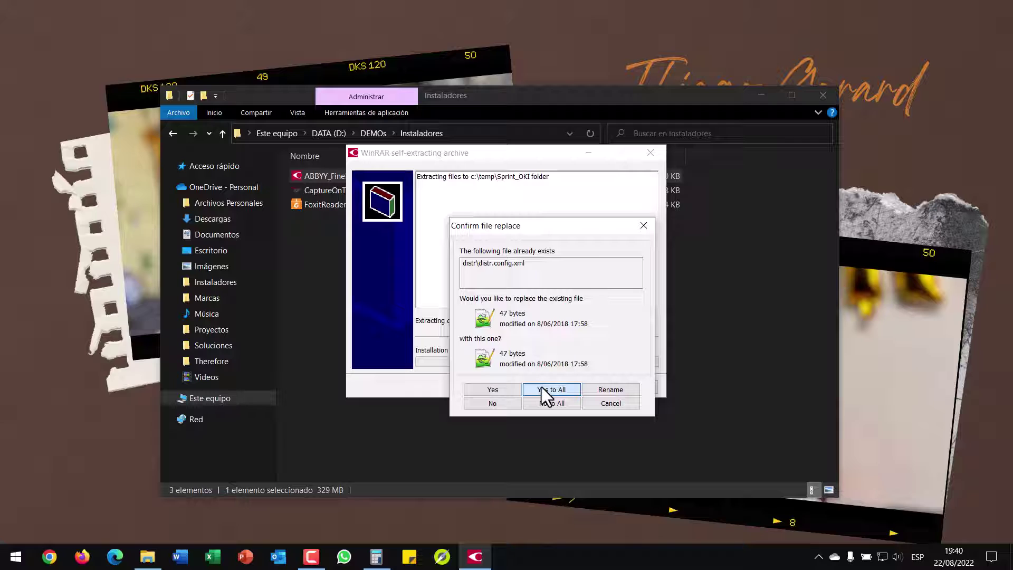
{"action": "left_click", "coordinate": [568, 388]}
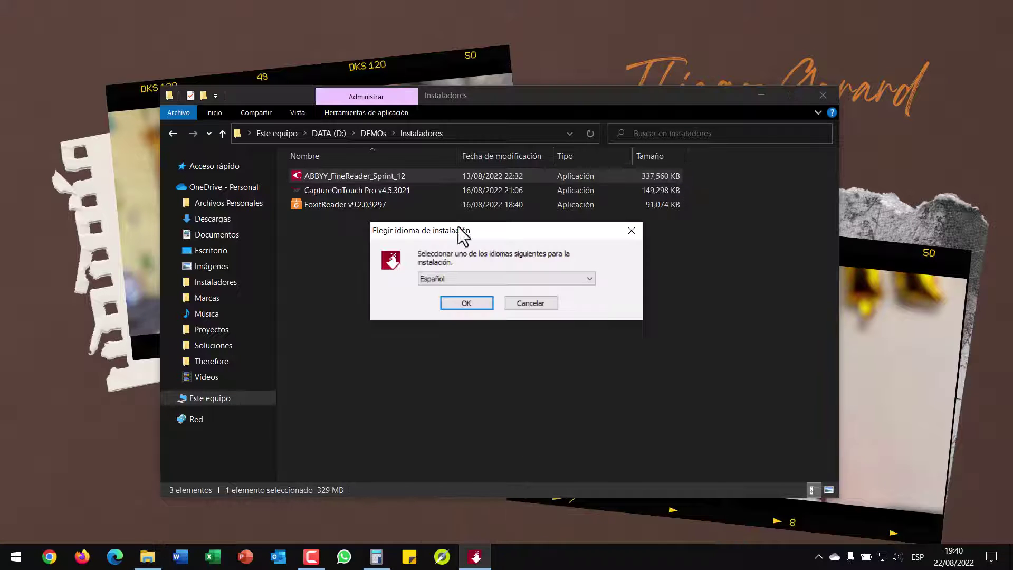
- Choose Español as the installation language and continue to the setup wizard
{"action": "left_click", "coordinate": [483, 279]}
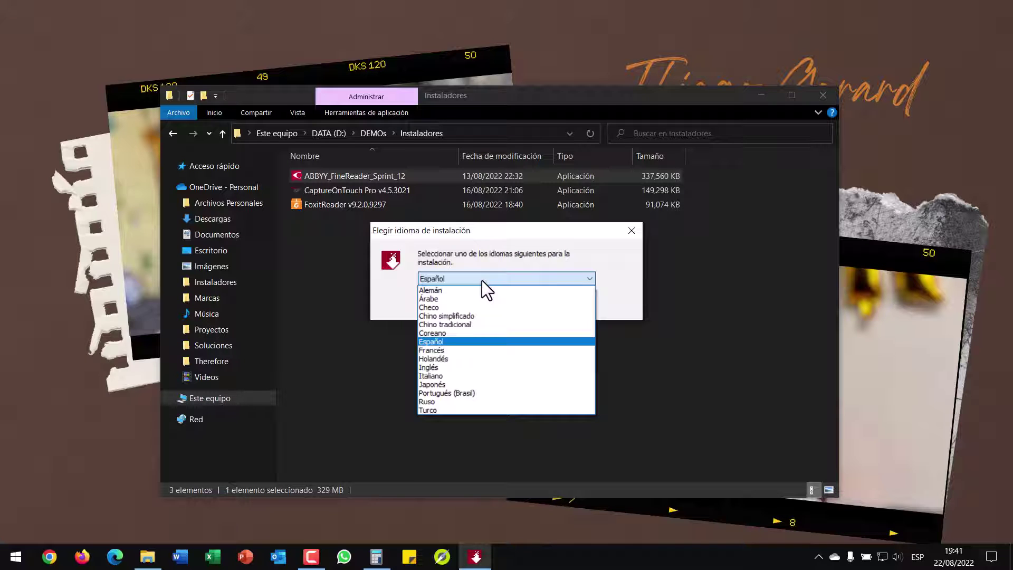
{"action": "left_click", "coordinate": [489, 275]}
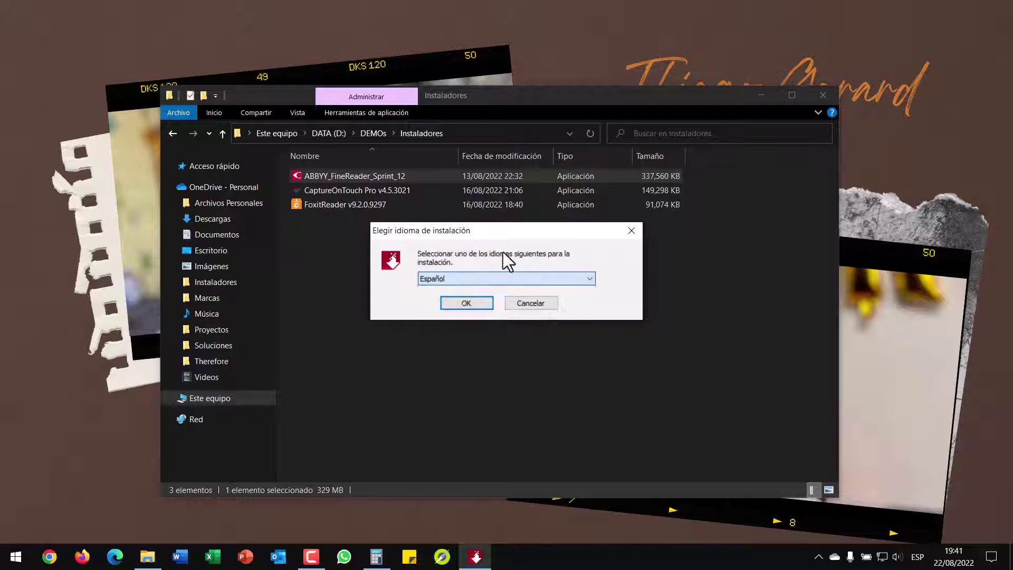
{"action": "left_click", "coordinate": [462, 305]}
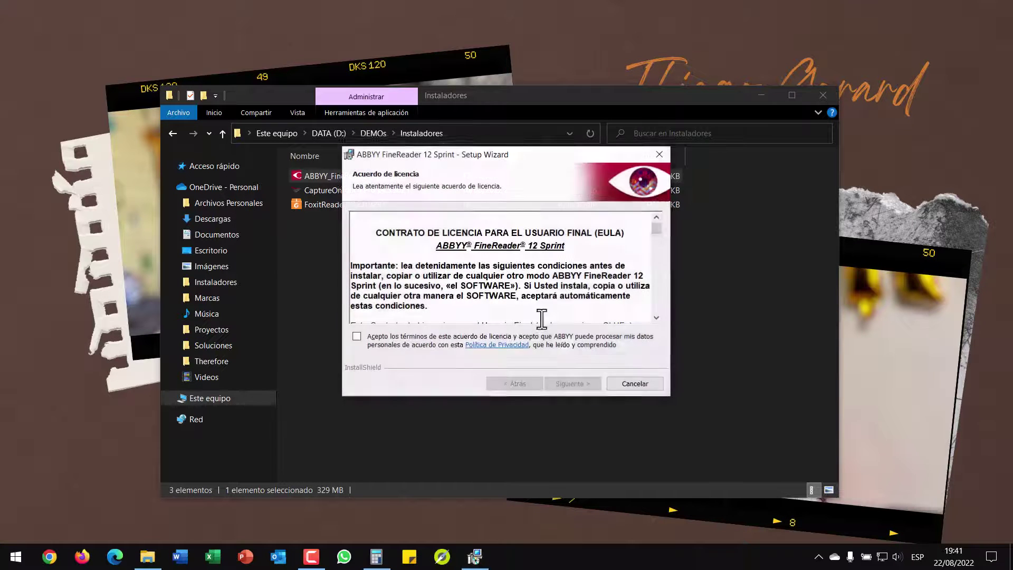
- Accept the licence agreement and keep the default destination folder C:\Program Files (x86)\ABBYY FineReader 12 Sprint\
{"action": "left_click", "coordinate": [357, 336]}
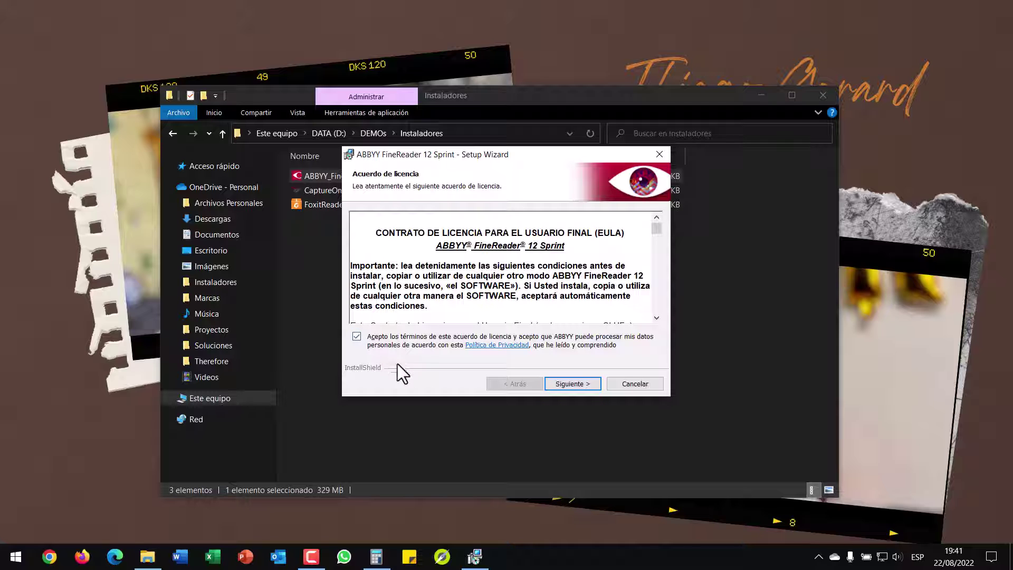
{"action": "left_click", "coordinate": [566, 384]}
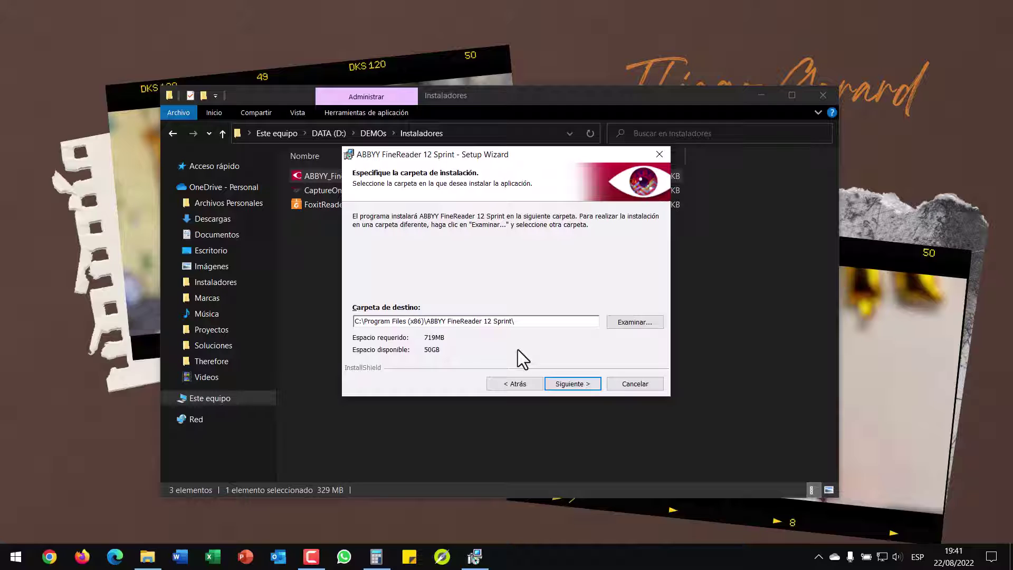
{"action": "left_click", "coordinate": [590, 384]}
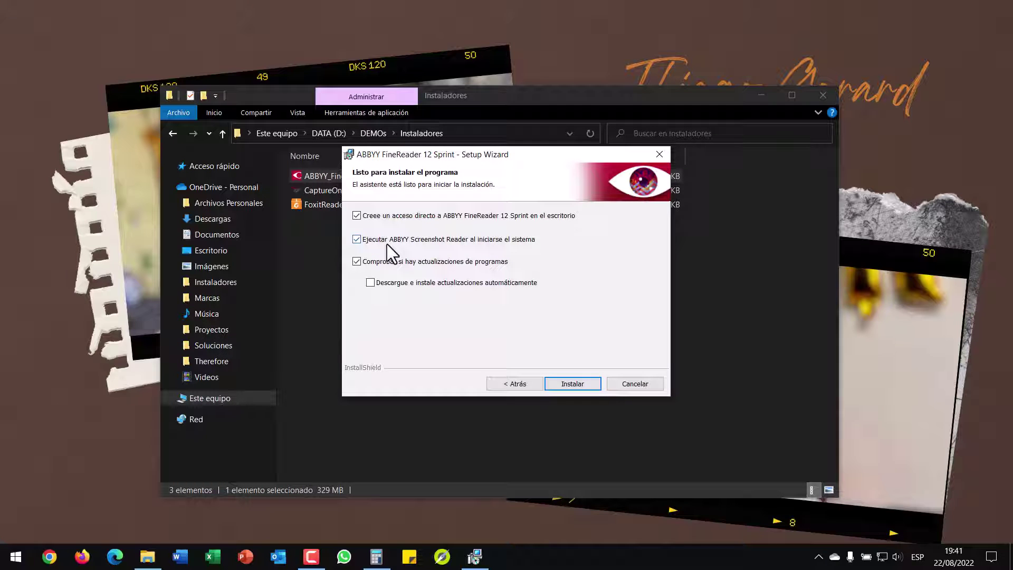
- Turn off running ABBYY Screenshot Reader at startup and checking for program updates, and start the installation
{"action": "left_click", "coordinate": [357, 239]}
{"action": "left_click", "coordinate": [355, 260]}
{"action": "left_click", "coordinate": [356, 261]}
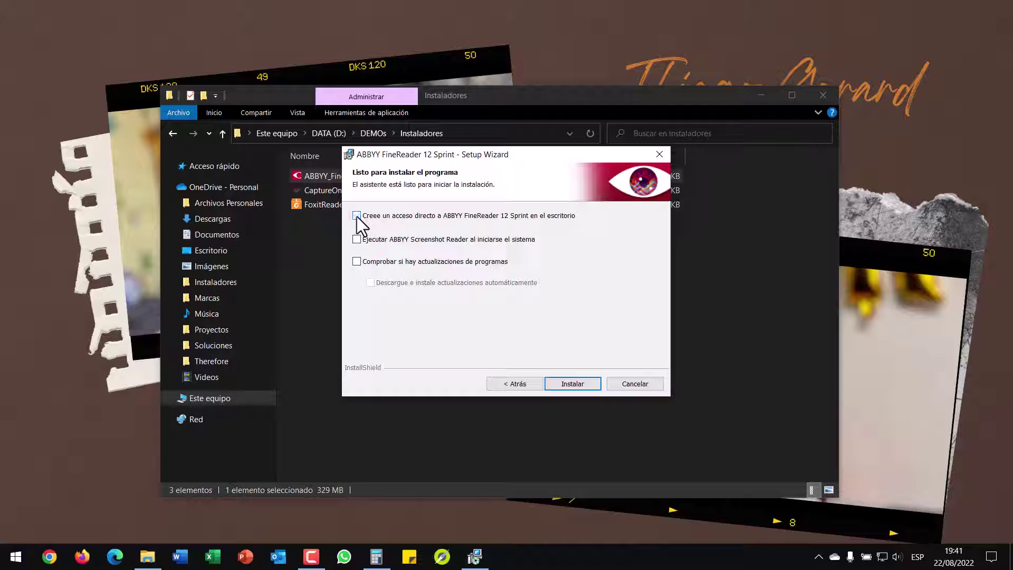
{"action": "left_click", "coordinate": [356, 216]}
{"action": "left_click", "coordinate": [572, 384]}
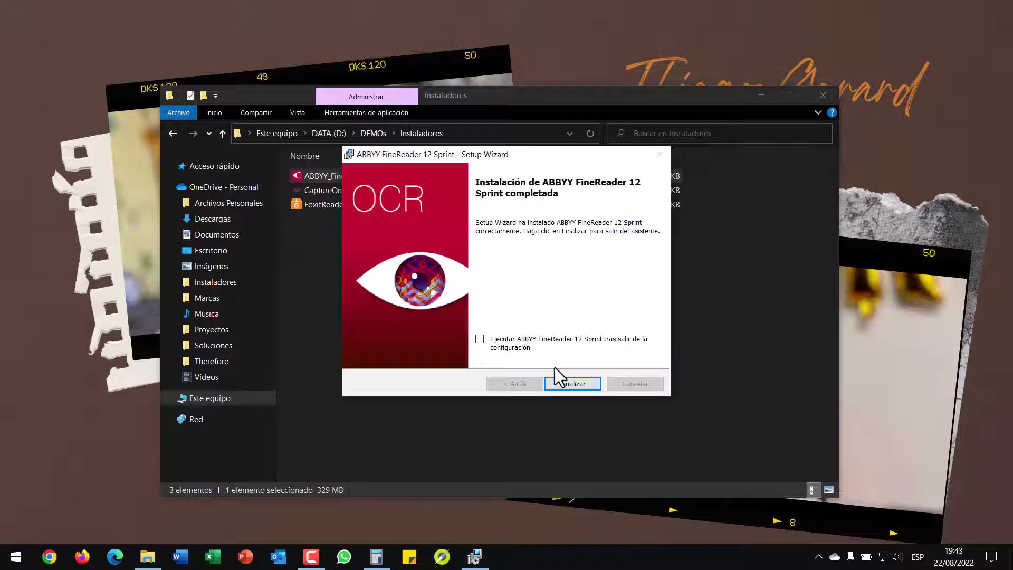
- Finish the setup with ABBYY FineReader 12 Sprint launching on exit, and confirm the privacy settings with both consent options unselected
{"action": "left_click", "coordinate": [480, 341]}
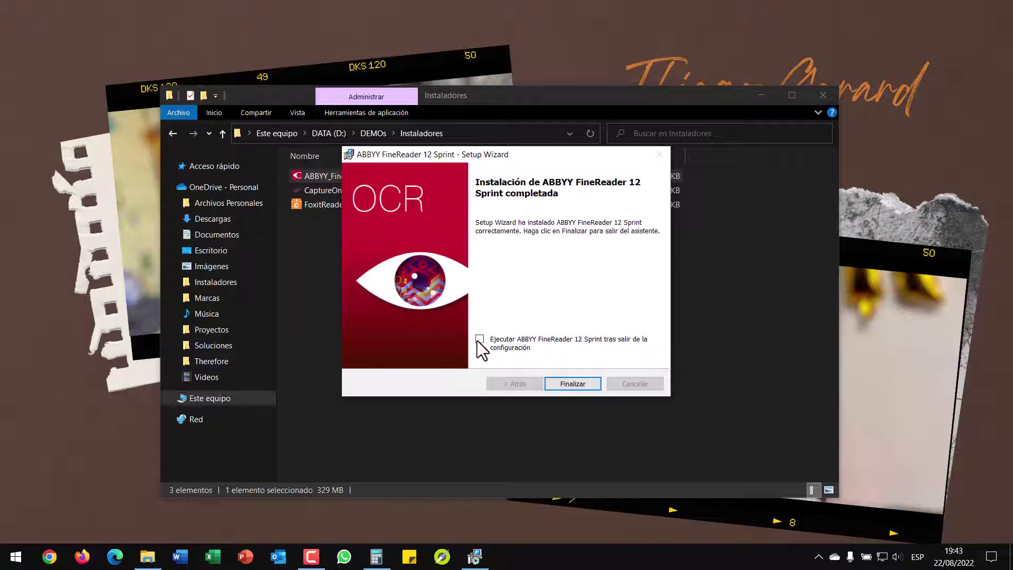
{"action": "left_click", "coordinate": [574, 384]}
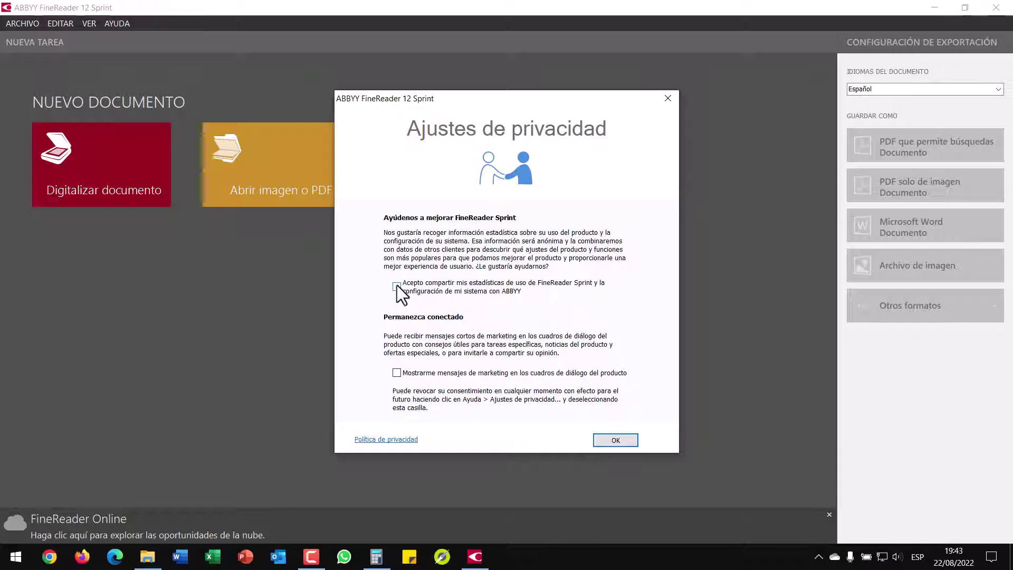
{"action": "left_click", "coordinate": [615, 441]}
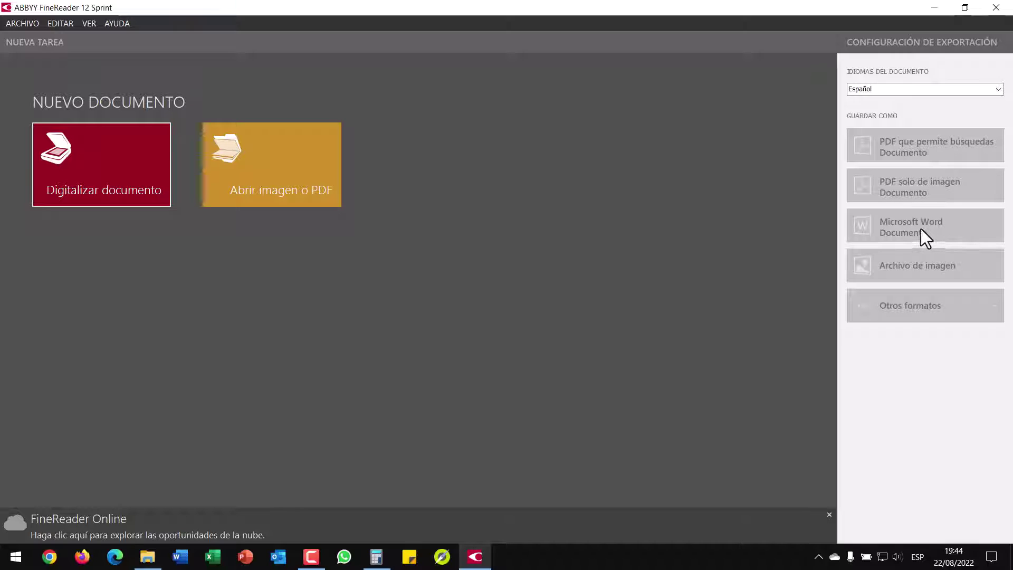
- Start a new document scan with colour mode Detectar automáticamente, resolution 300 ppp and scanning side Saltar página en blanco
{"action": "left_click", "coordinate": [124, 164]}
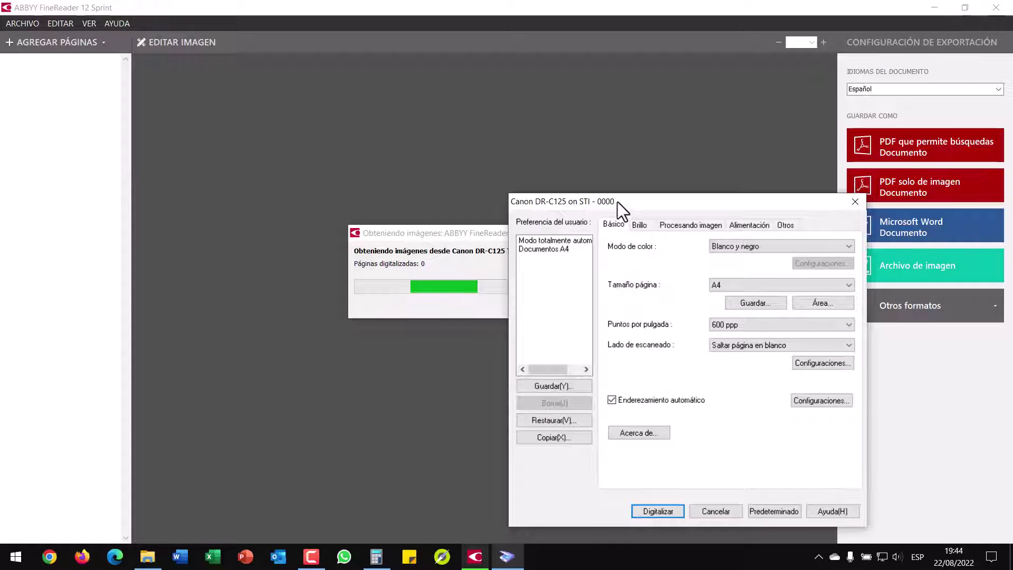
{"action": "left_click_drag", "start_coordinate": [617, 201], "coordinate": [448, 140]}
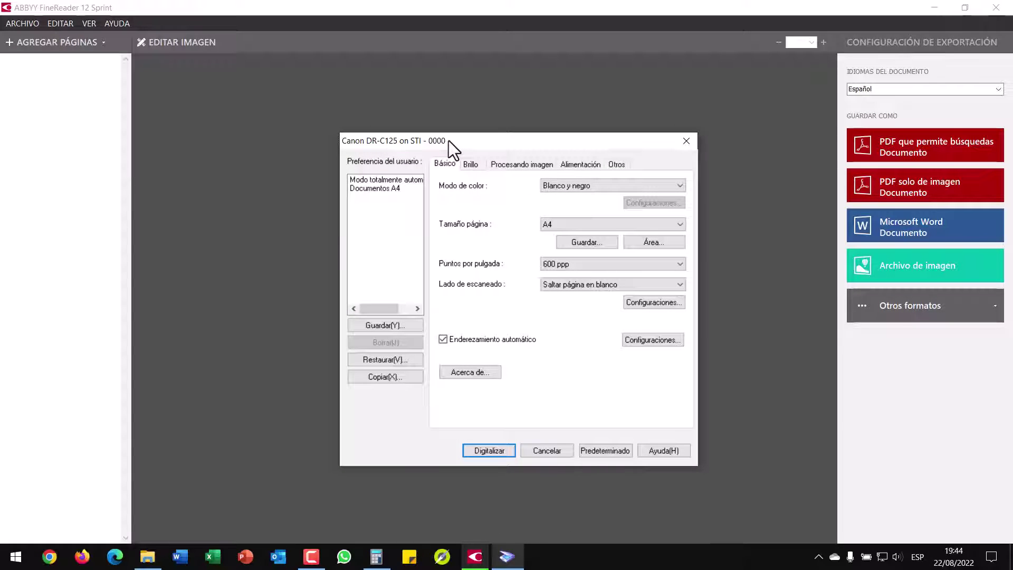
{"action": "left_click", "coordinate": [571, 189]}
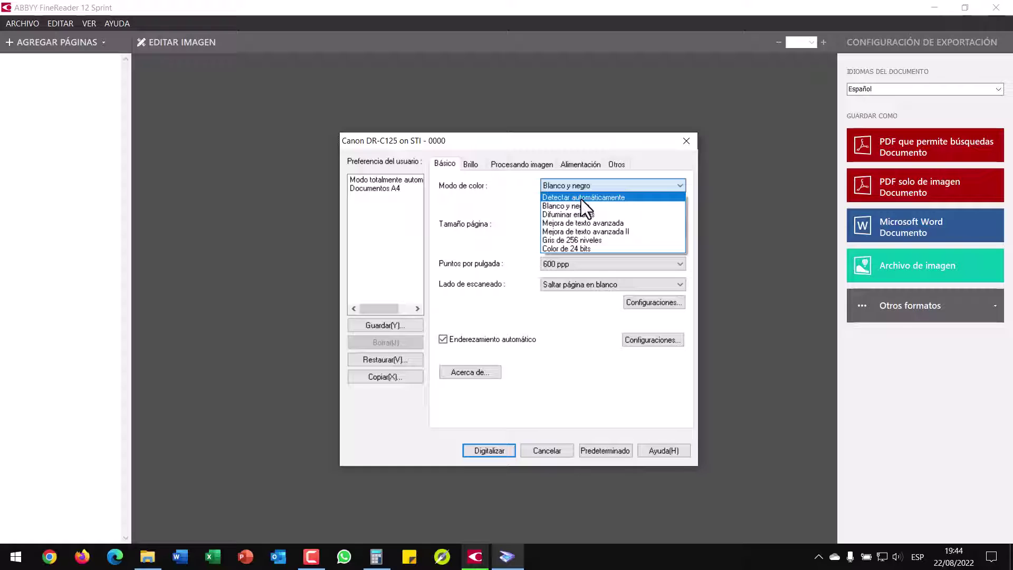
{"action": "left_click", "coordinate": [581, 198]}
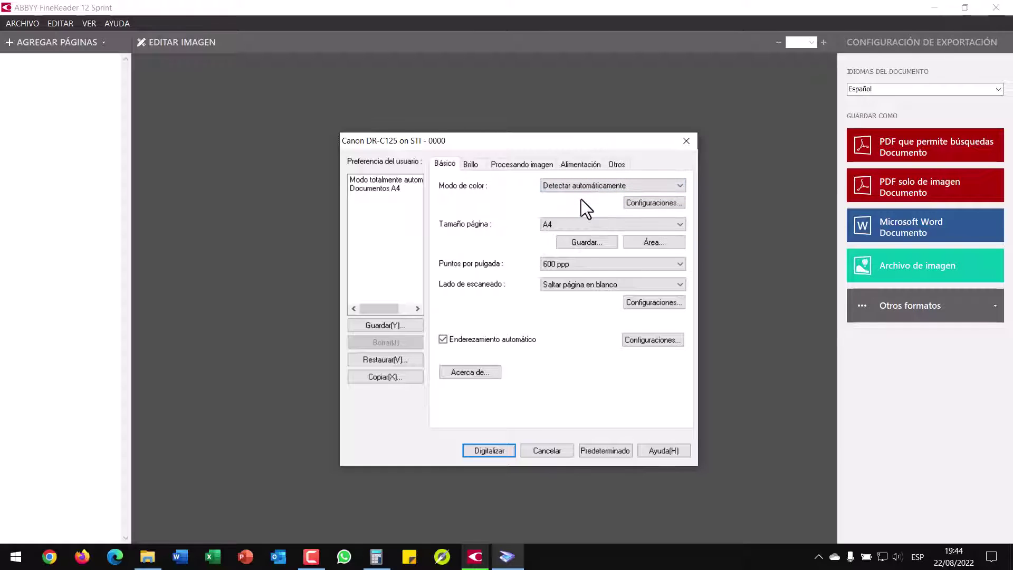
{"action": "left_click", "coordinate": [575, 264]}
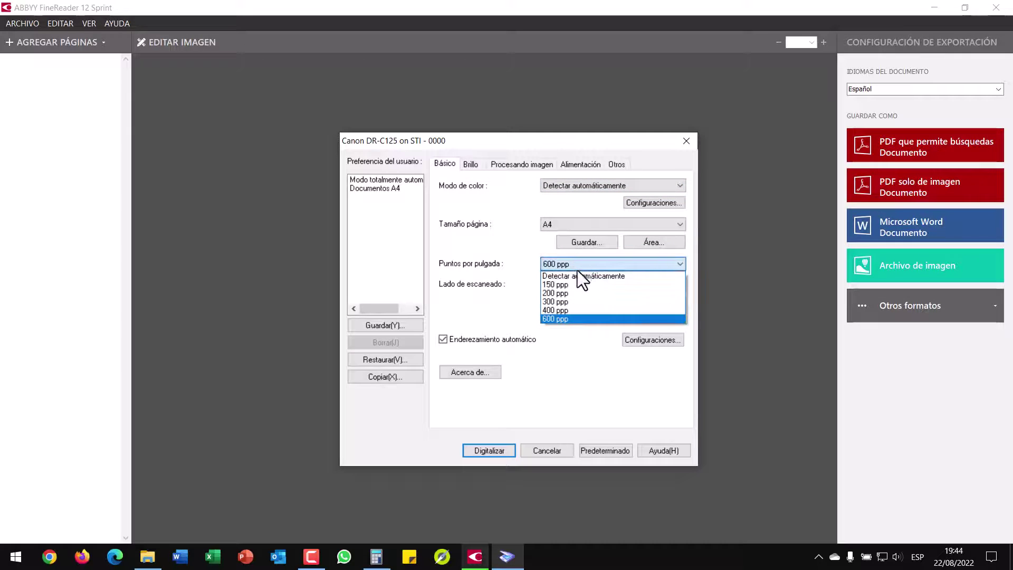
{"action": "left_click", "coordinate": [564, 301]}
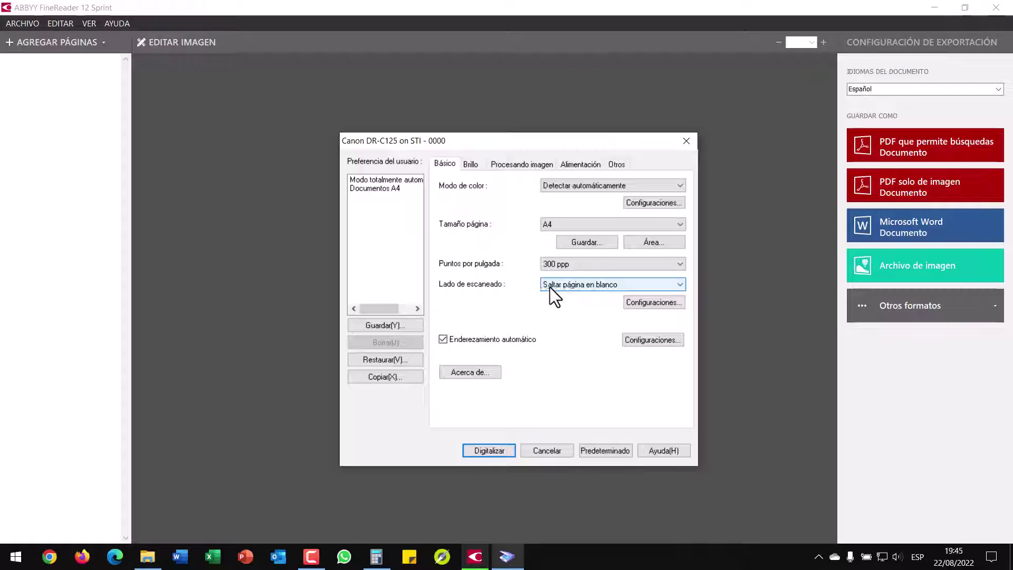
{"action": "left_click", "coordinate": [562, 288]}
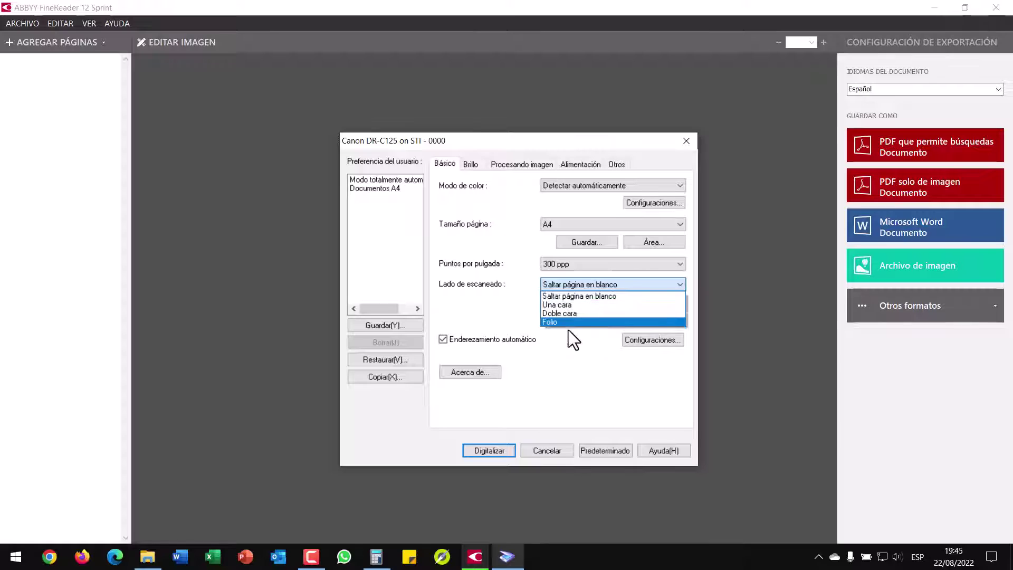
{"action": "left_click", "coordinate": [580, 298]}
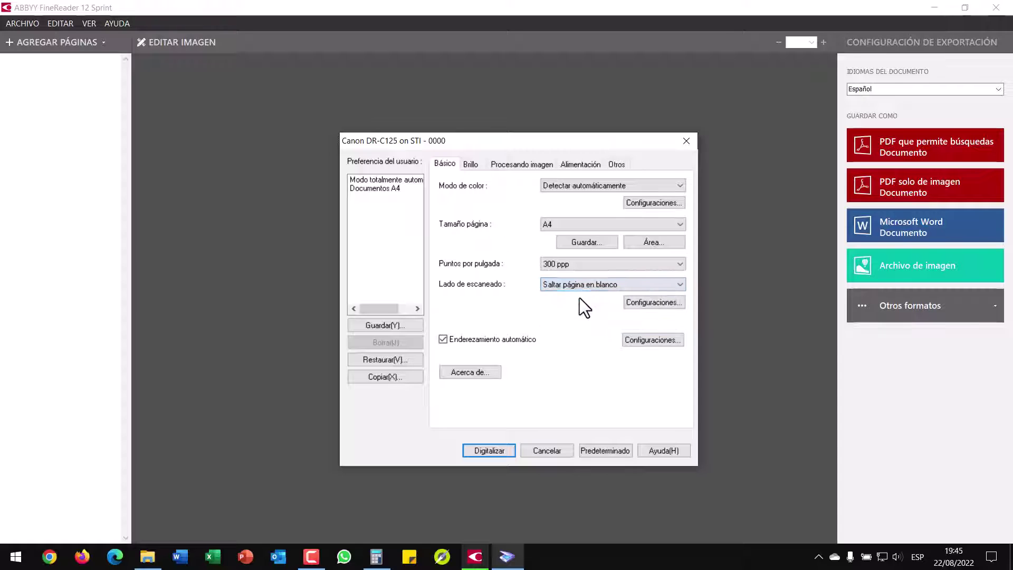
- Review the scanner's brightness, image-processing and feeding settings, and scan the loaded pages into the new document
{"action": "left_click", "coordinate": [467, 163]}
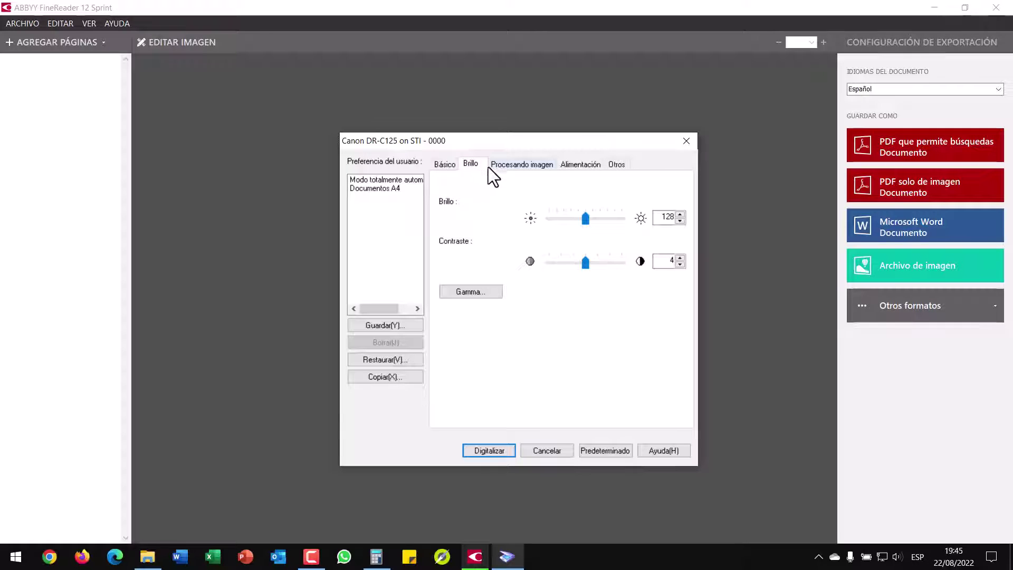
{"action": "left_click", "coordinate": [512, 166]}
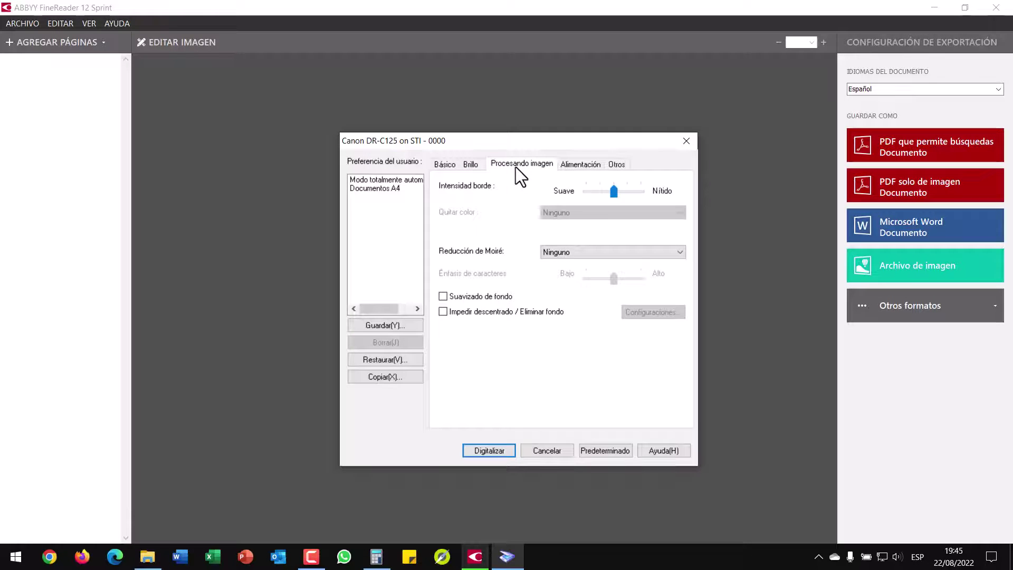
{"action": "left_click", "coordinate": [571, 167]}
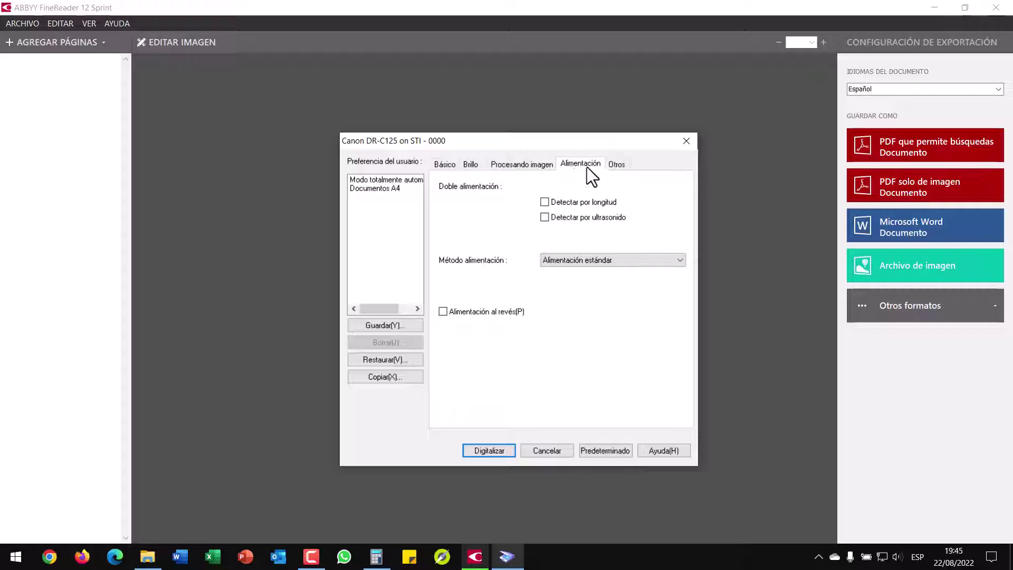
{"action": "left_click", "coordinate": [446, 164]}
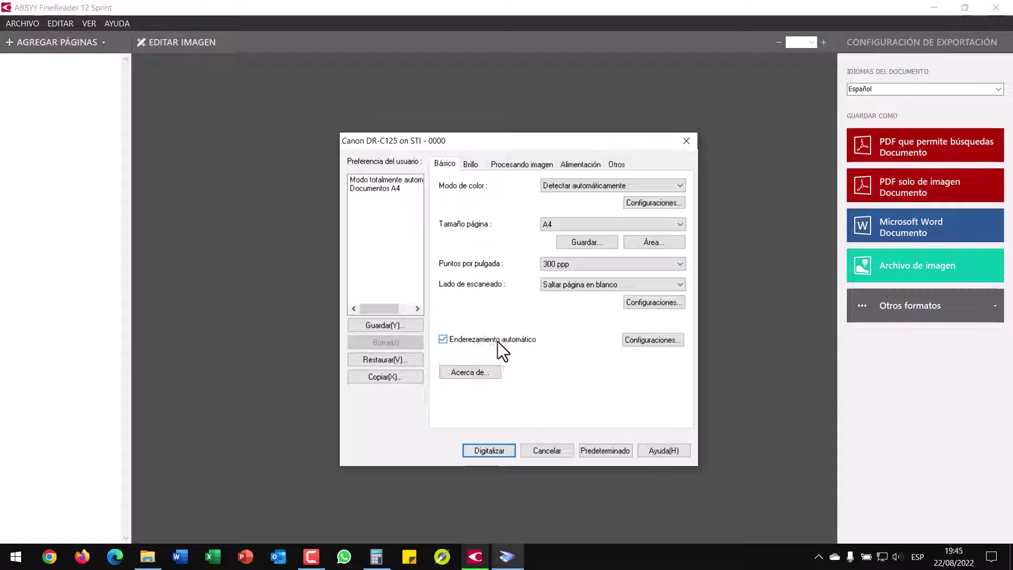
{"action": "left_click", "coordinate": [495, 451]}
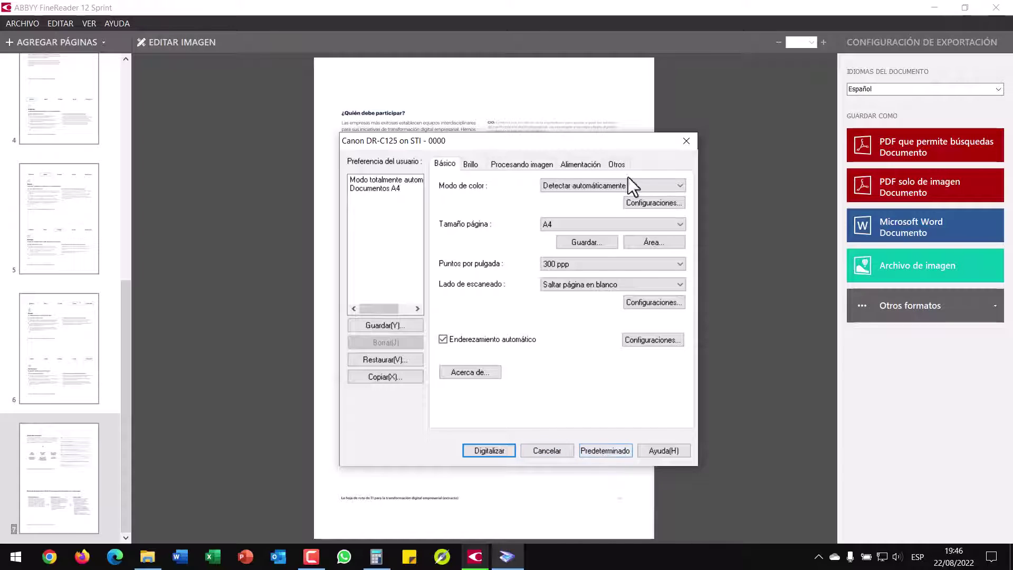
{"action": "key", "text": "Return"}
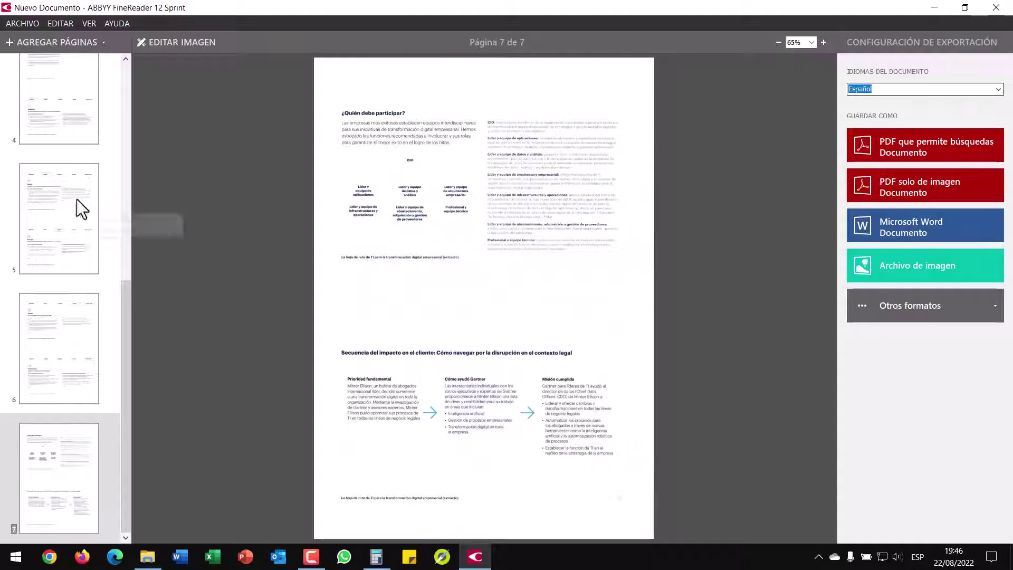
- Examine the scanned pages from page 1 to page 5, and check page 5's legibility at 150% magnification
{"action": "scroll", "coordinate": [69, 203], "scroll_direction": "up", "scroll_amount": 5}
{"action": "left_click", "coordinate": [68, 108]}
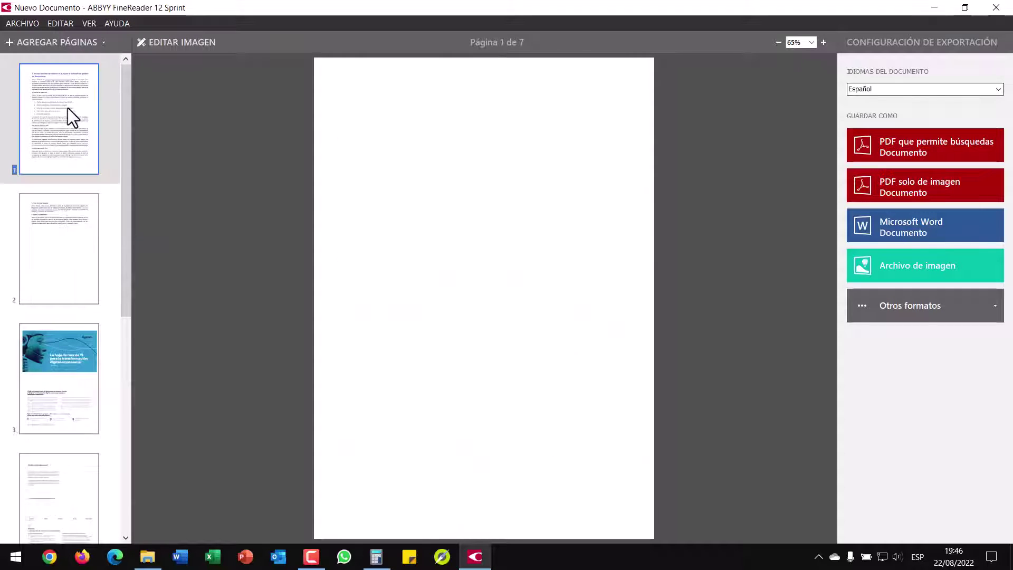
{"action": "left_click", "coordinate": [64, 227]}
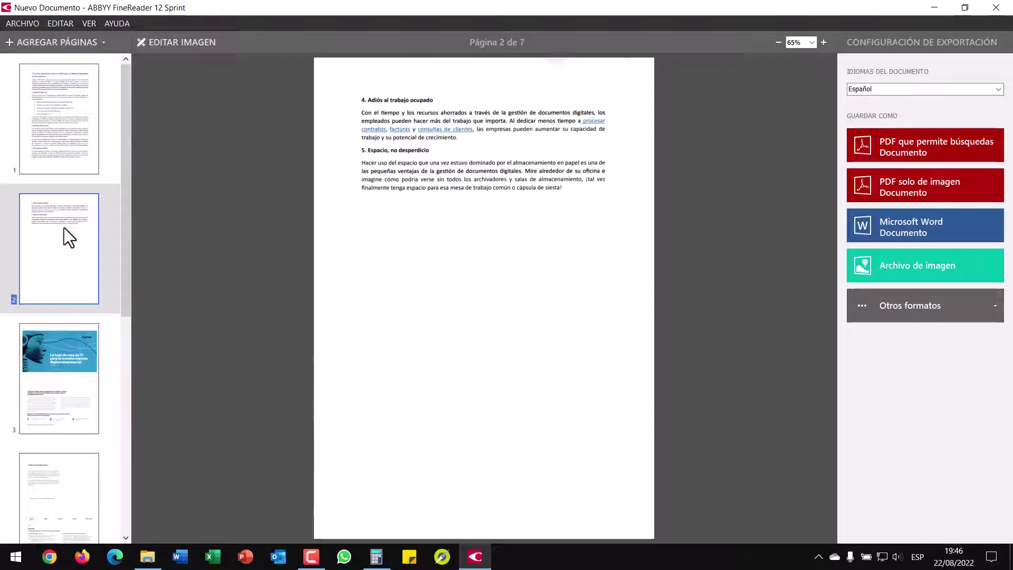
{"action": "key", "text": "Down"}
{"action": "key", "text": "Page_Down"}
{"action": "key", "text": "Page_Down"}
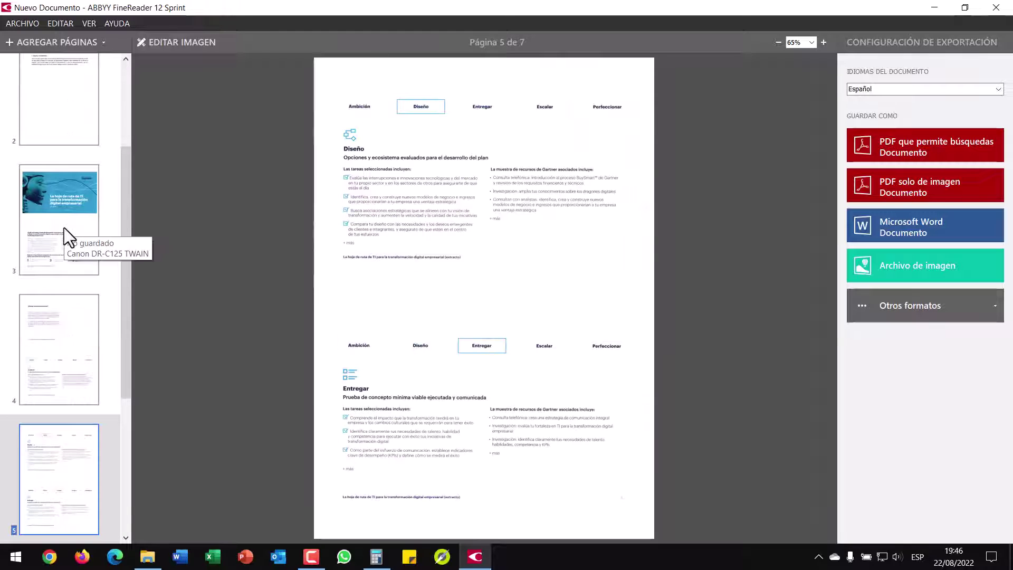
{"action": "left_click", "coordinate": [825, 41]}
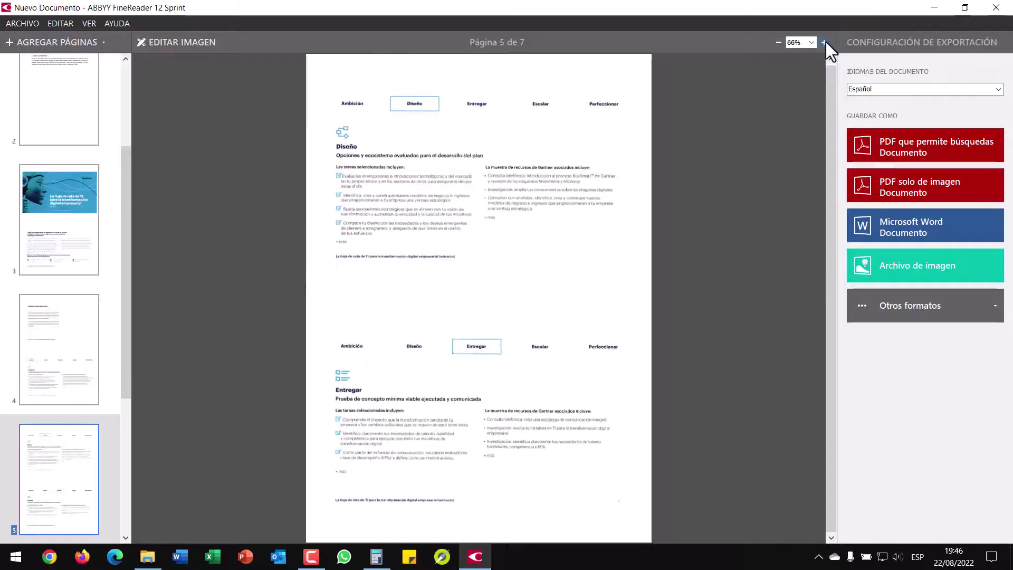
{"action": "left_click", "coordinate": [826, 40]}
{"action": "left_click", "coordinate": [825, 41]}
{"action": "left_click", "coordinate": [826, 42]}
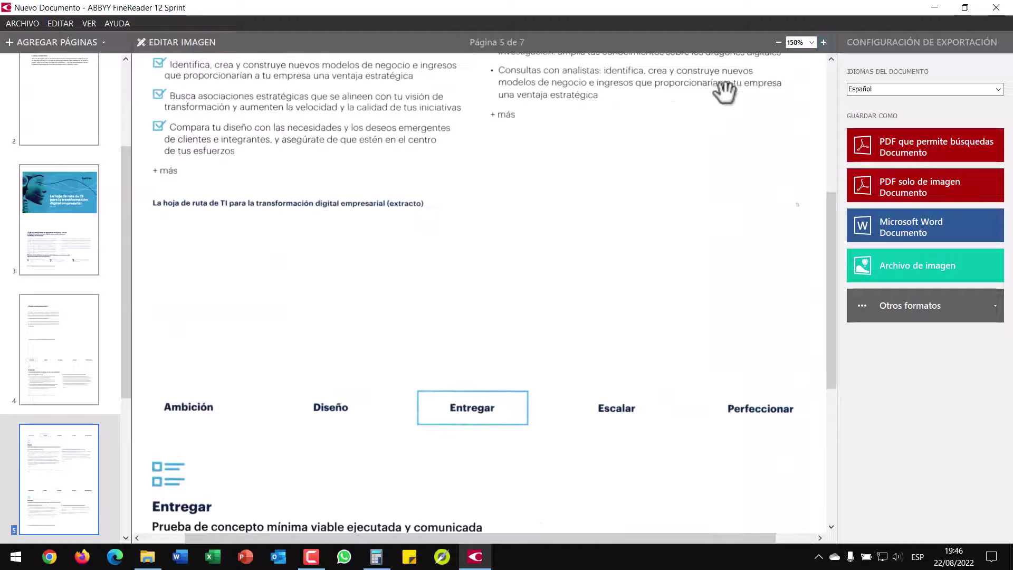
- Examine page 5's text at 200% magnification and return the page view to 100%
{"action": "left_click_drag", "start_coordinate": [633, 165], "coordinate": [618, 446]}
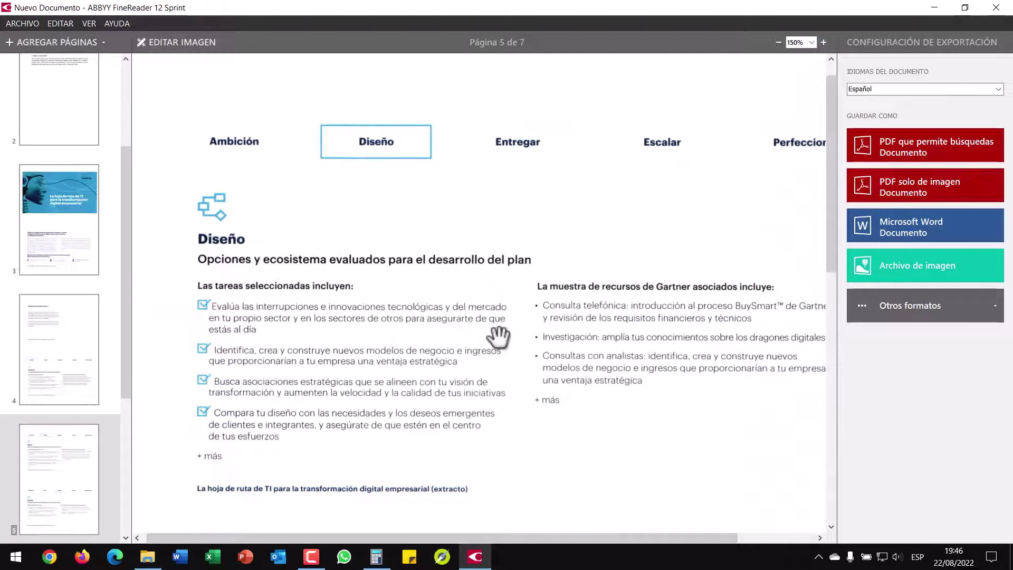
{"action": "left_click", "coordinate": [824, 42]}
{"action": "left_click_drag", "start_coordinate": [327, 306], "coordinate": [546, 346]}
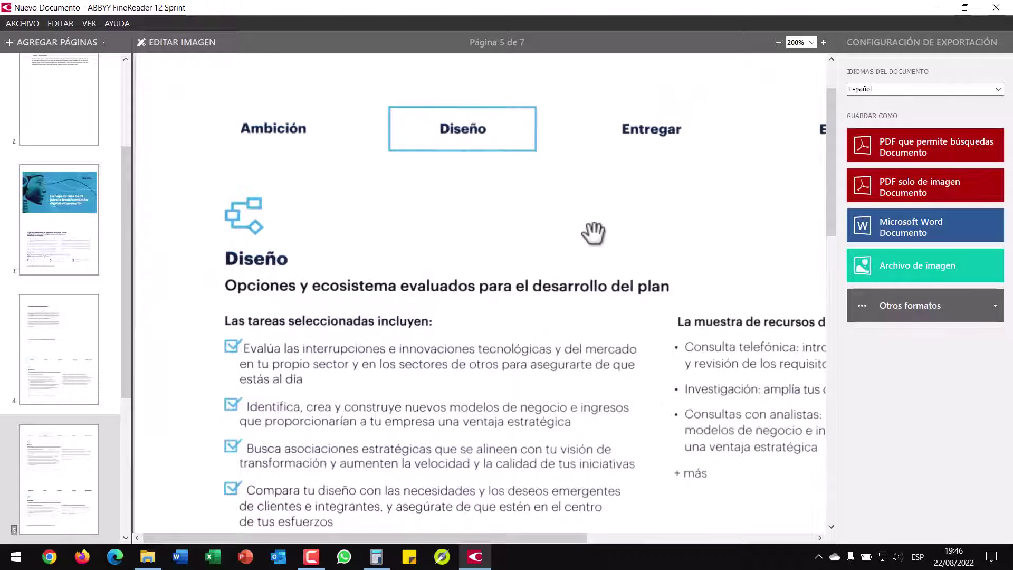
{"action": "left_click_drag", "start_coordinate": [606, 237], "coordinate": [319, 235]}
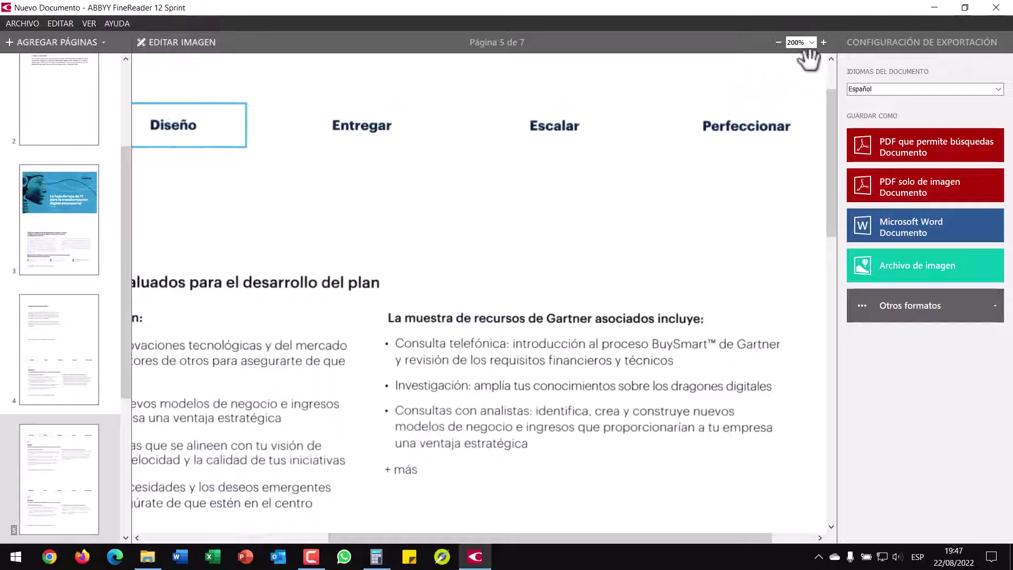
{"action": "left_click", "coordinate": [778, 43]}
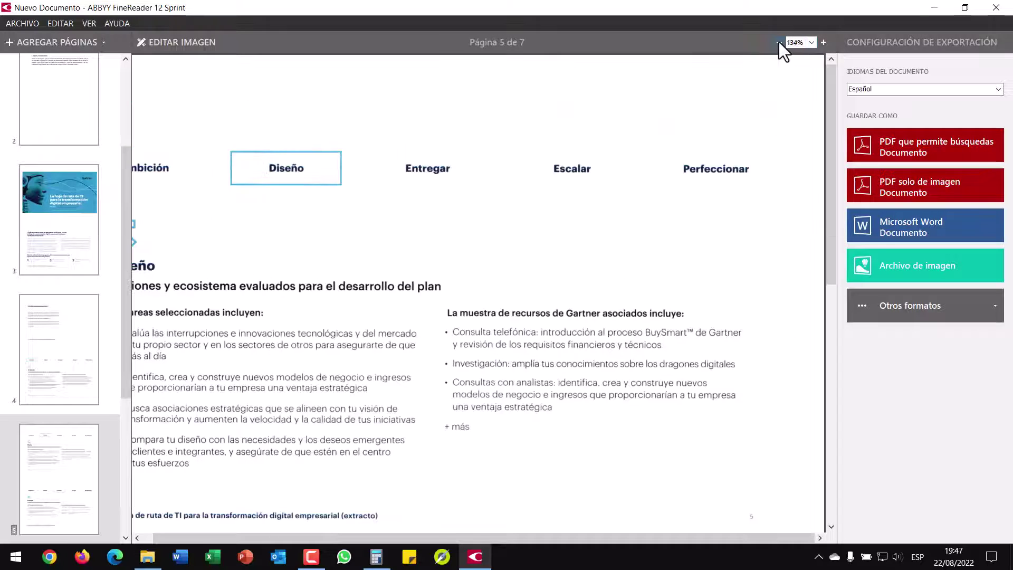
{"action": "left_click", "coordinate": [779, 43]}
{"action": "left_click", "coordinate": [778, 42]}
- Look at the page actions available for page 5, and widen the page thumbnail area slightly
{"action": "scroll", "coordinate": [118, 200], "scroll_direction": "down", "scroll_amount": 5}
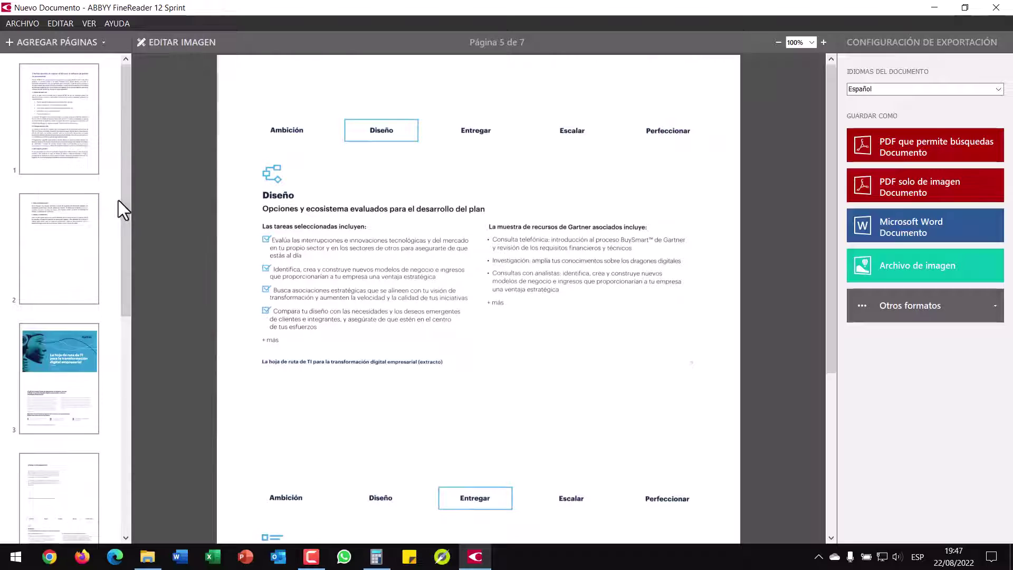
{"action": "right_click", "coordinate": [65, 217]}
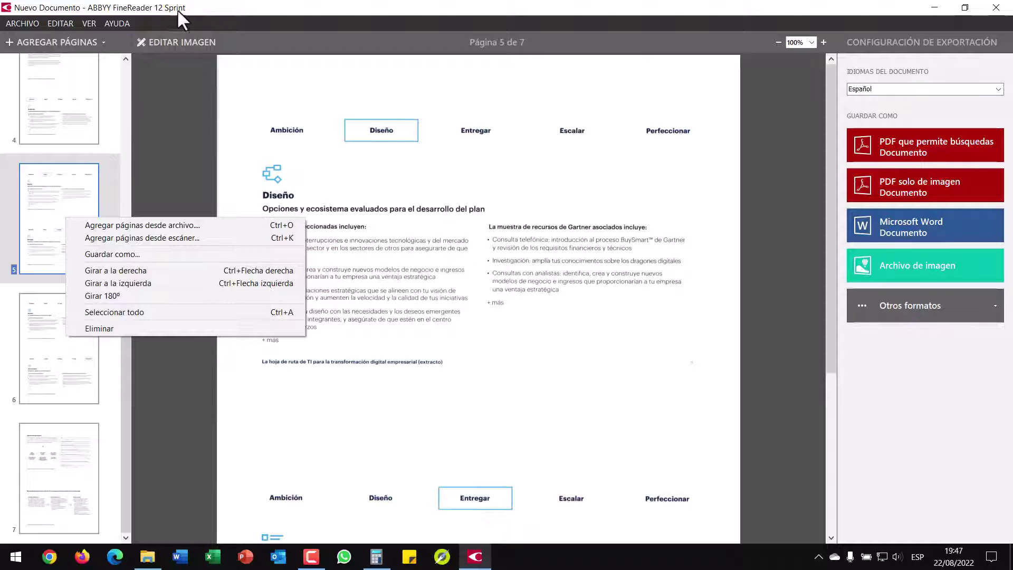
{"action": "left_click", "coordinate": [217, 10]}
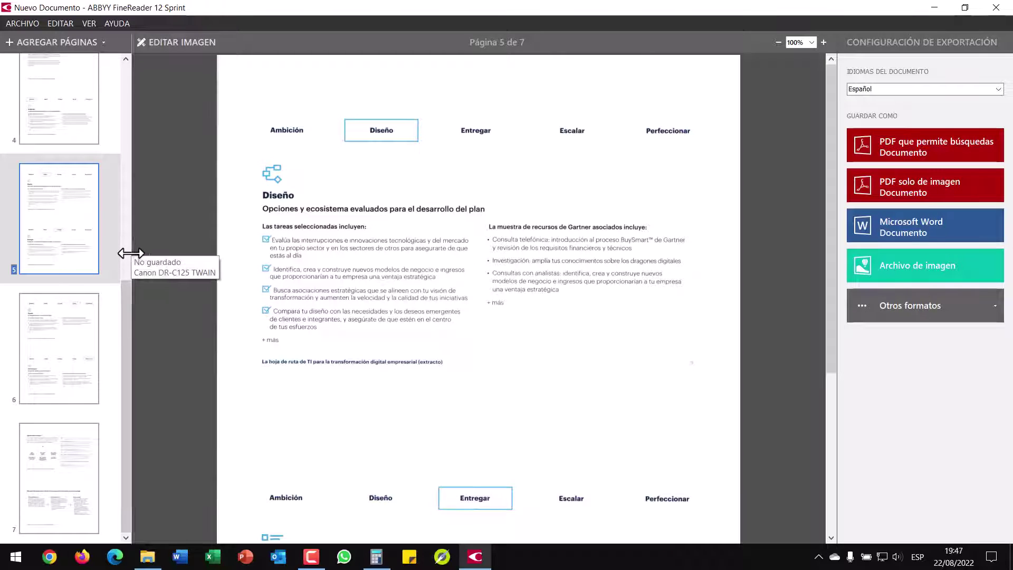
{"action": "left_click_drag", "start_coordinate": [131, 254], "coordinate": [155, 218]}
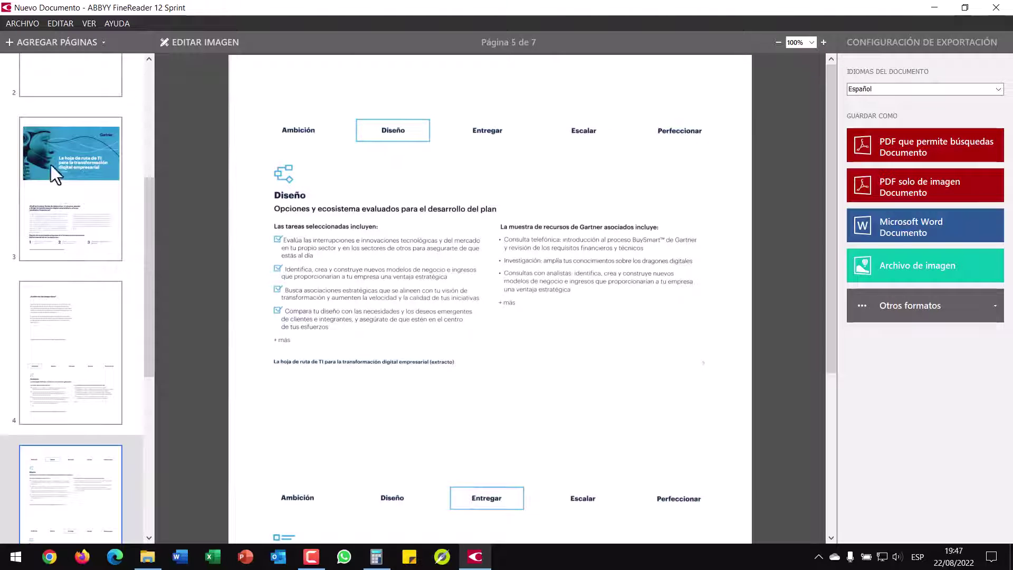
- Delete page 7 from the scanned document and confirm the removal
{"action": "scroll", "coordinate": [77, 239], "scroll_direction": "up", "scroll_amount": 5}
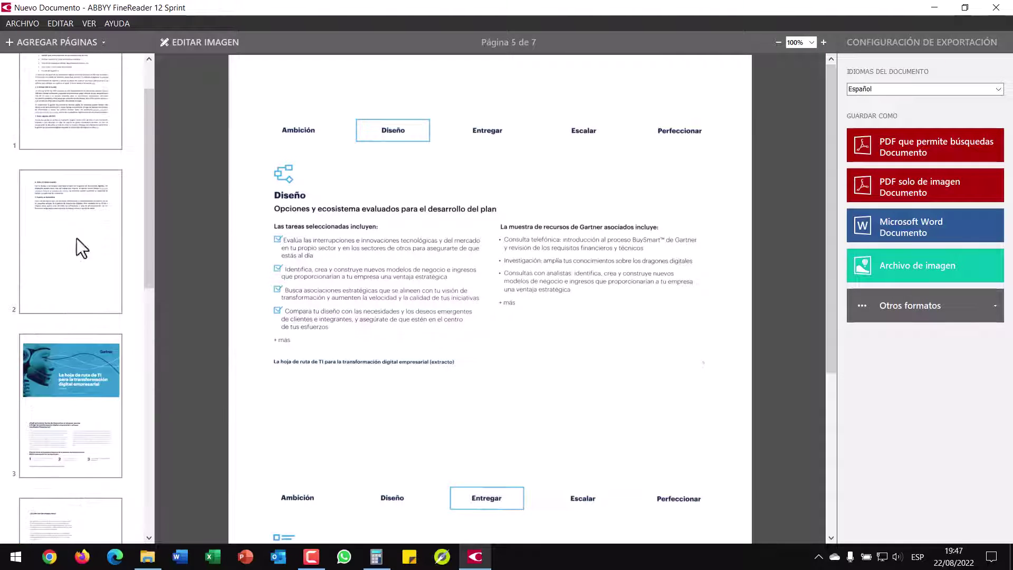
{"action": "scroll", "coordinate": [52, 343], "scroll_direction": "down", "scroll_amount": 10}
{"action": "scroll", "coordinate": [63, 353], "scroll_direction": "down", "scroll_amount": 3}
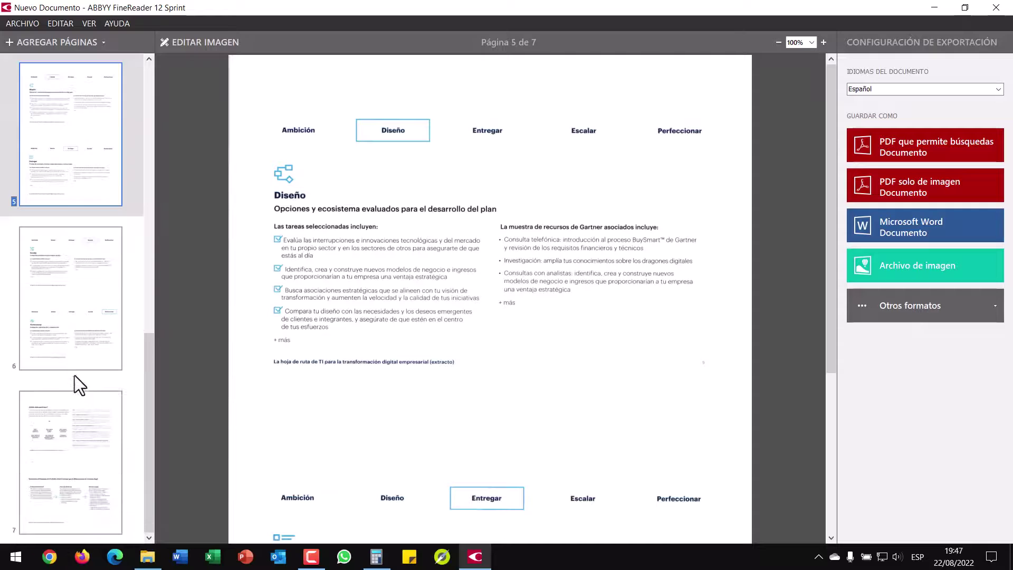
{"action": "left_click", "coordinate": [70, 442]}
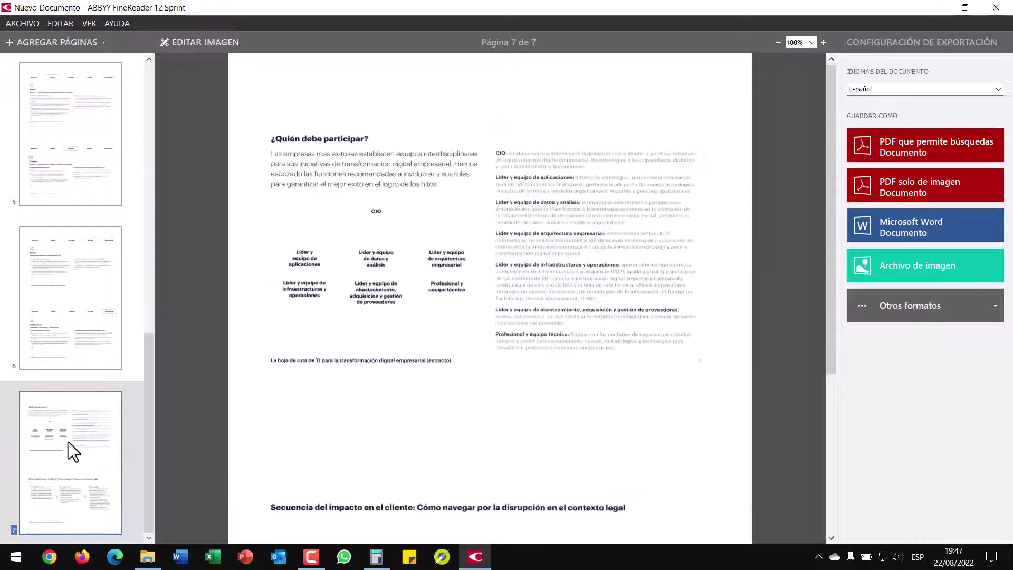
{"action": "right_click", "coordinate": [71, 427]}
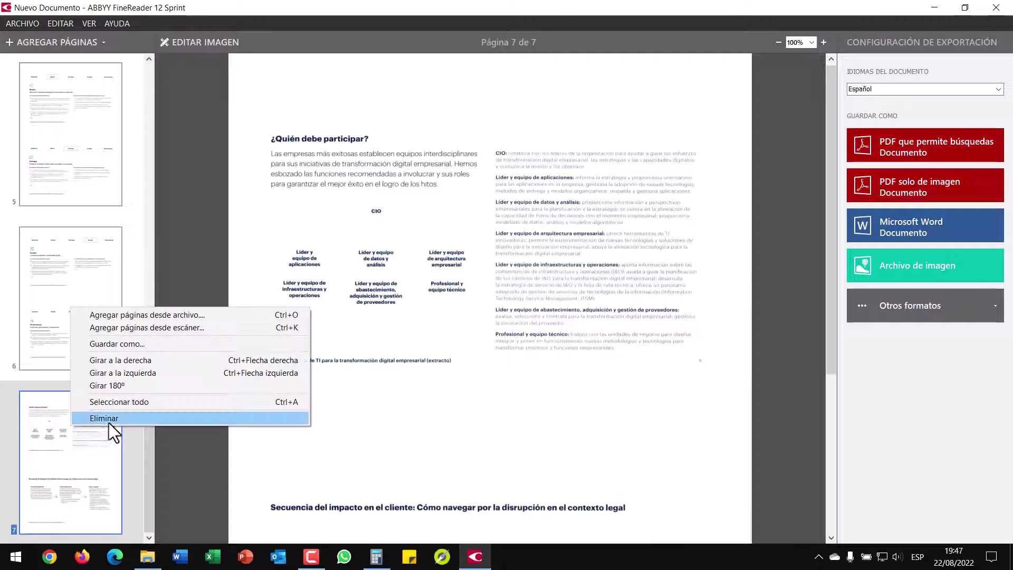
{"action": "left_click", "coordinate": [115, 420]}
{"action": "left_click", "coordinate": [478, 311]}
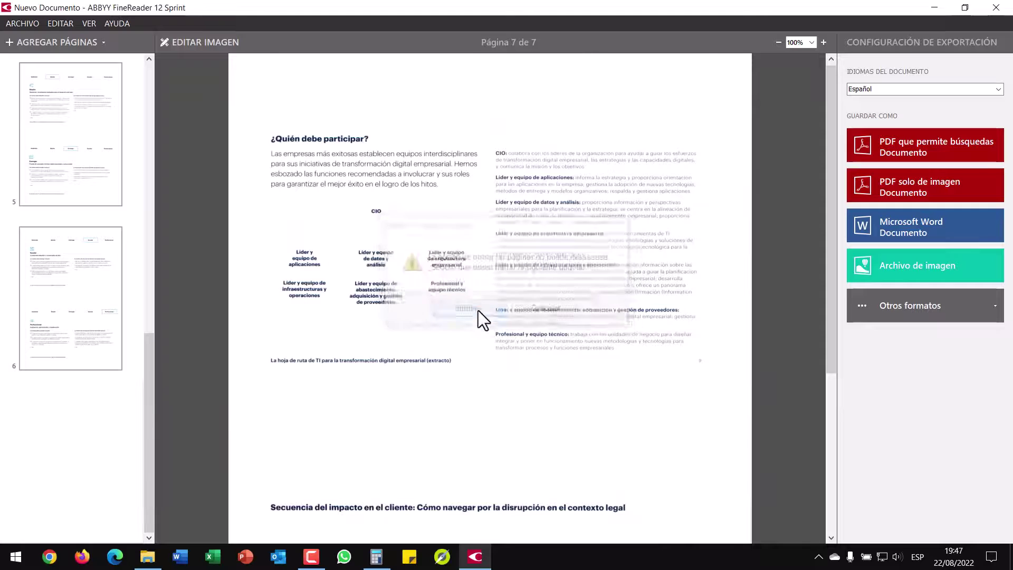
- Rotate page 3, the Gartner cover, to the right and turn it back to the left
{"action": "scroll", "coordinate": [53, 366], "scroll_direction": "up", "scroll_amount": 5}
{"action": "scroll", "coordinate": [55, 359], "scroll_direction": "up", "scroll_amount": 2}
{"action": "scroll", "coordinate": [60, 337], "scroll_direction": "down", "scroll_amount": 3}
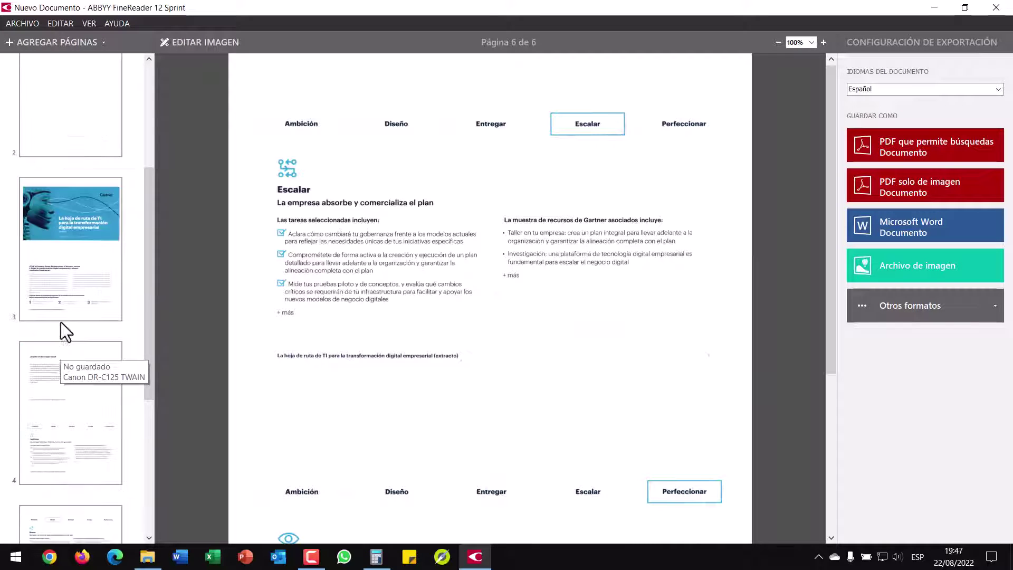
{"action": "left_click", "coordinate": [69, 231]}
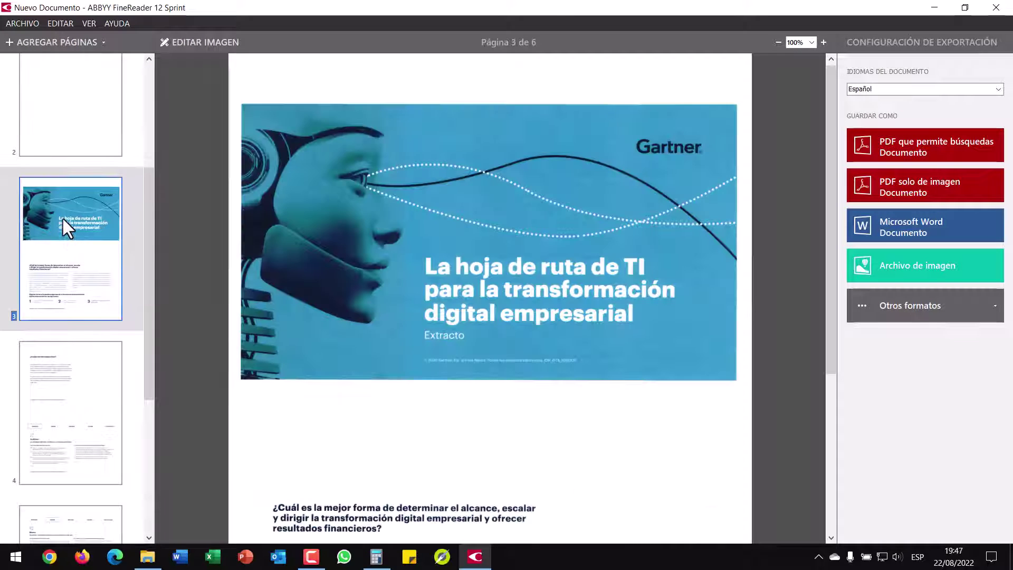
{"action": "right_click", "coordinate": [62, 218]}
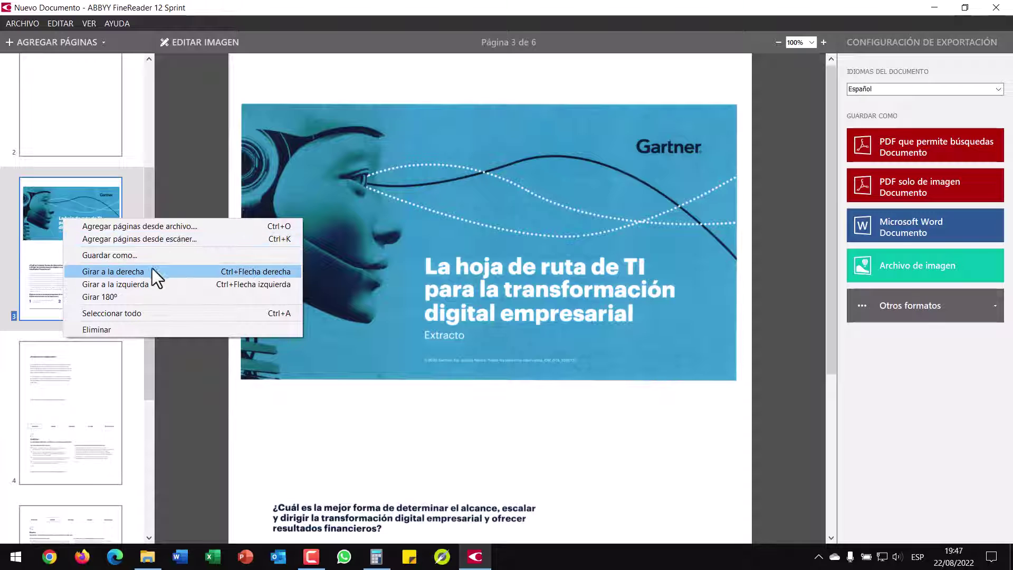
{"action": "left_click", "coordinate": [141, 275]}
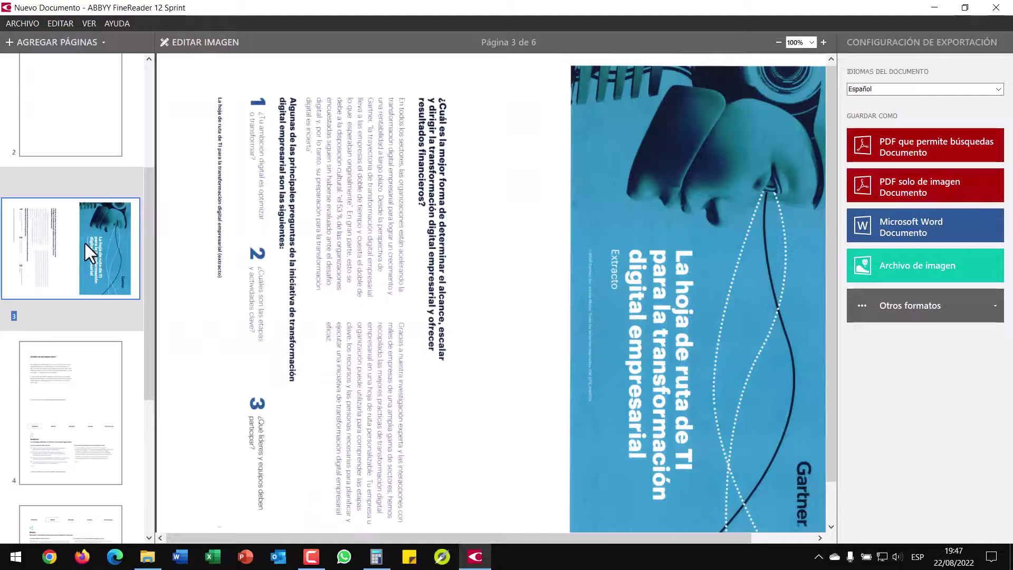
{"action": "right_click", "coordinate": [103, 237]}
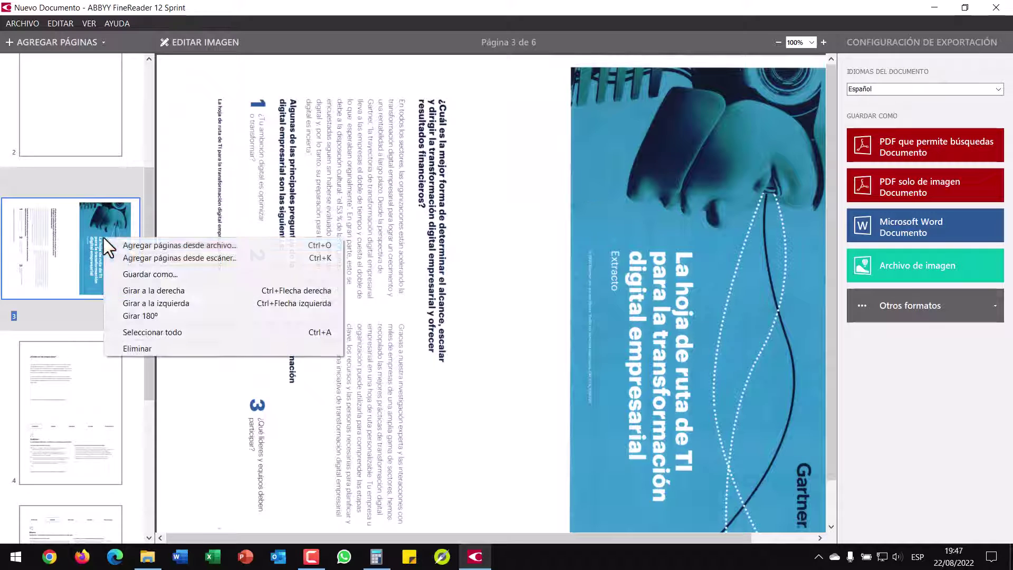
{"action": "left_click", "coordinate": [200, 303]}
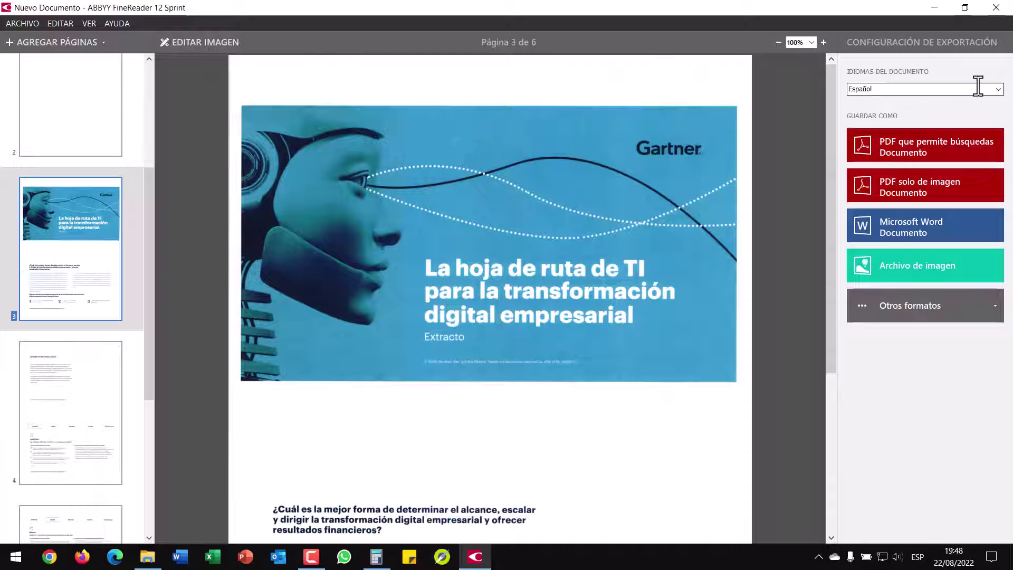
- Check the available document languages, and start a searchable PDF export into the folder DATA (D:) > DEMOs > Escaneos
{"action": "left_click", "coordinate": [998, 89]}
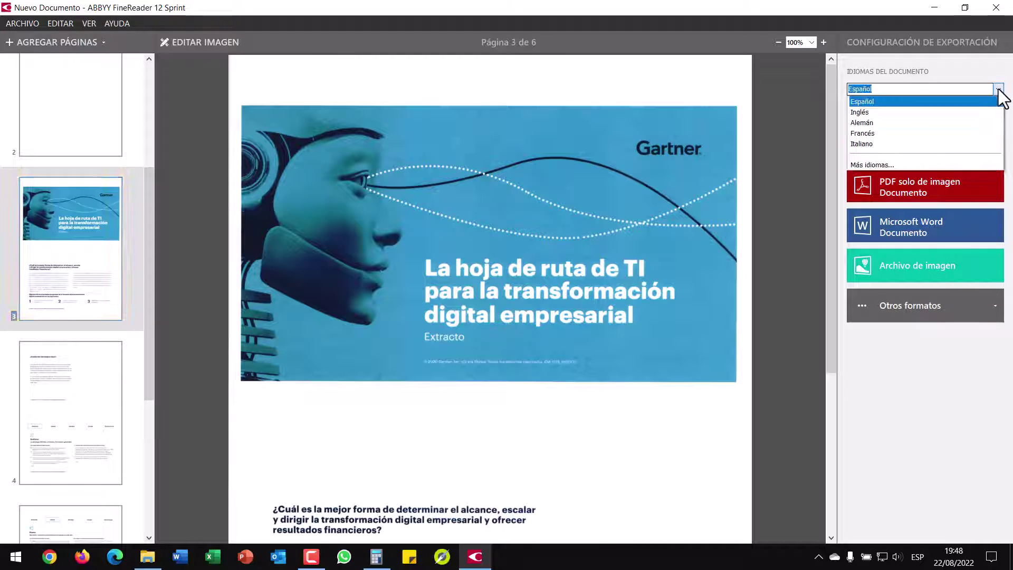
{"action": "left_click", "coordinate": [999, 90]}
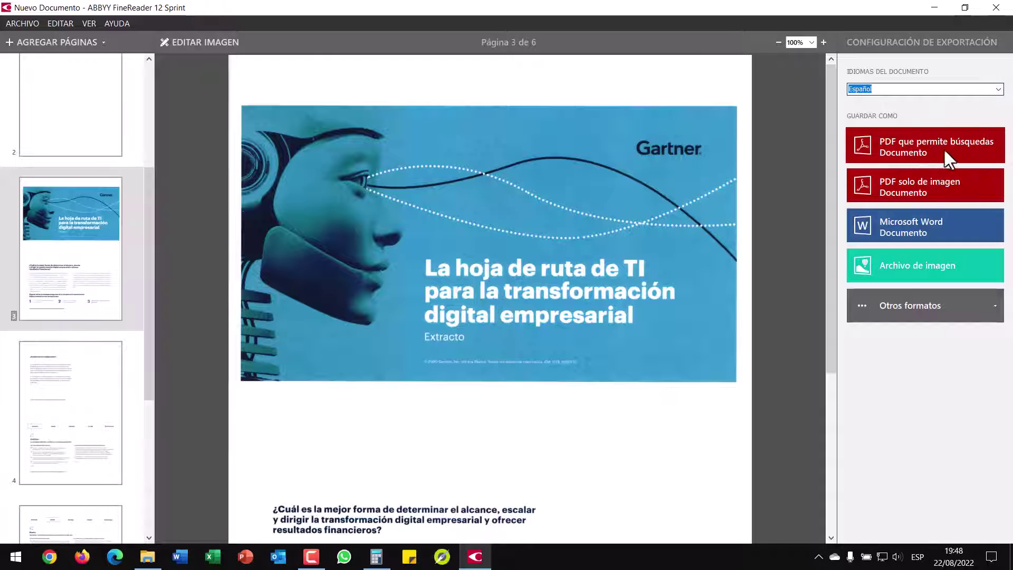
{"action": "left_click", "coordinate": [916, 150]}
{"action": "left_click", "coordinate": [38, 239]}
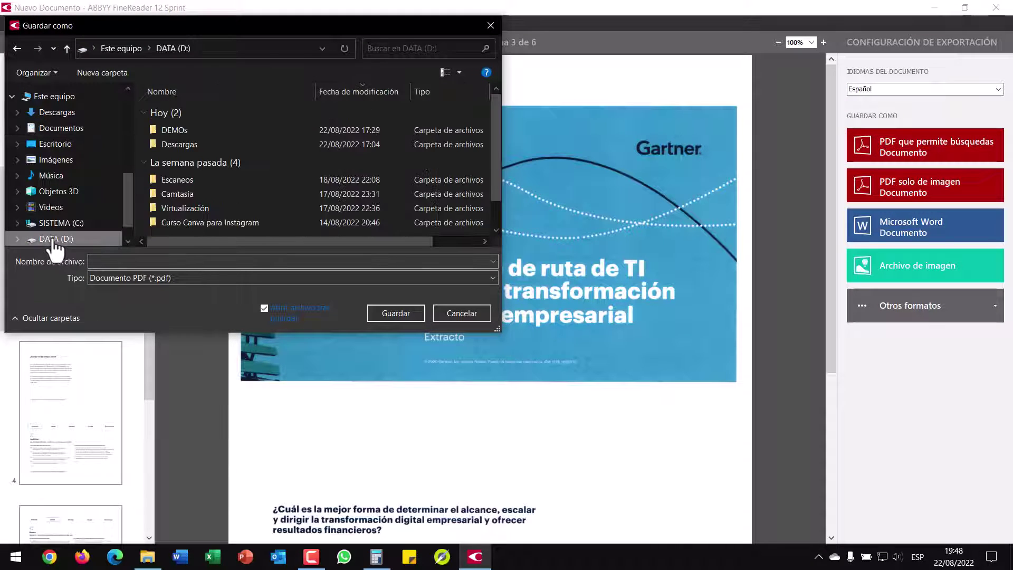
{"action": "double_click", "coordinate": [177, 131]}
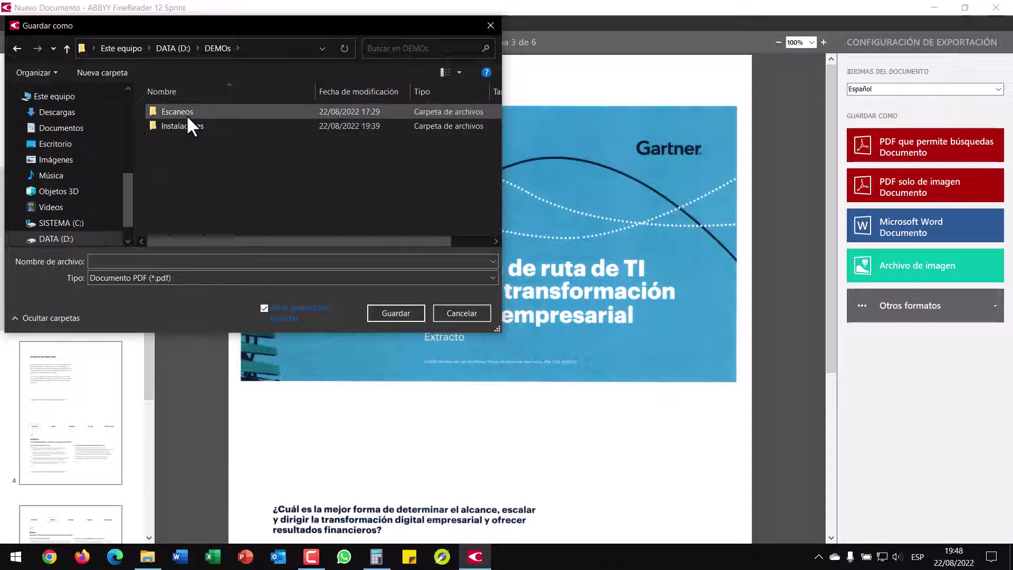
{"action": "double_click", "coordinate": [189, 113]}
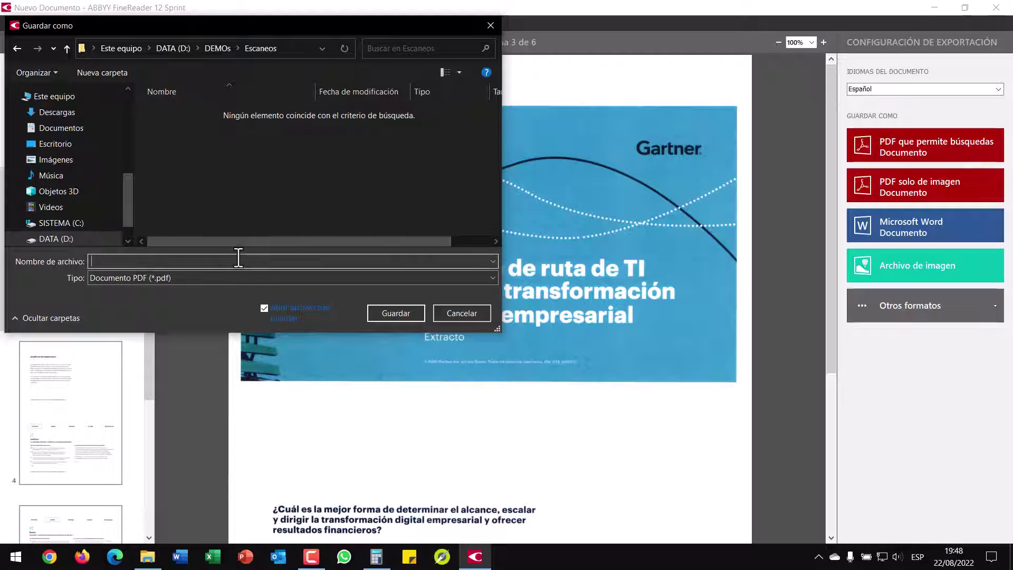
- Name the searchable PDF "DEMO Abby con OCR" and save it
{"action": "type", "text": "D"}
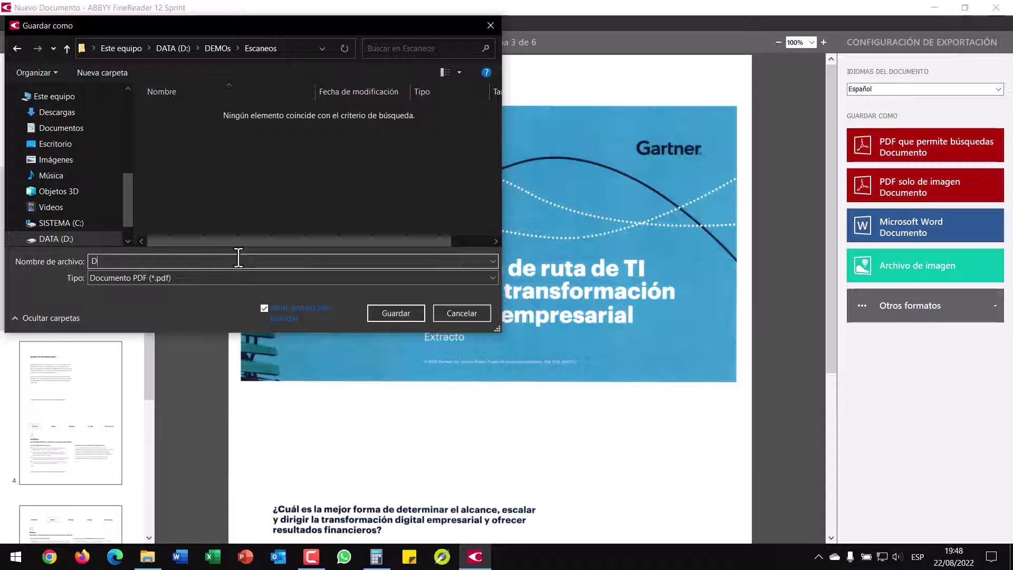
{"action": "type", "text": "EMO con O"}
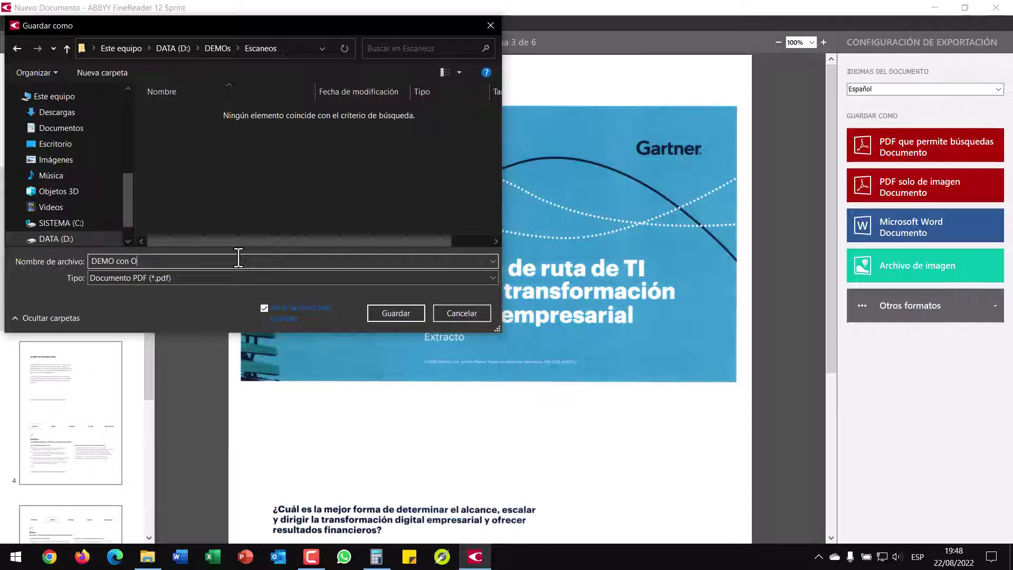
{"action": "type", "text": "CR"}
{"action": "key", "text": "ctrl+Left"}
{"action": "key", "text": "ctrl+Left"}
{"action": "type", "text": "Abby"}
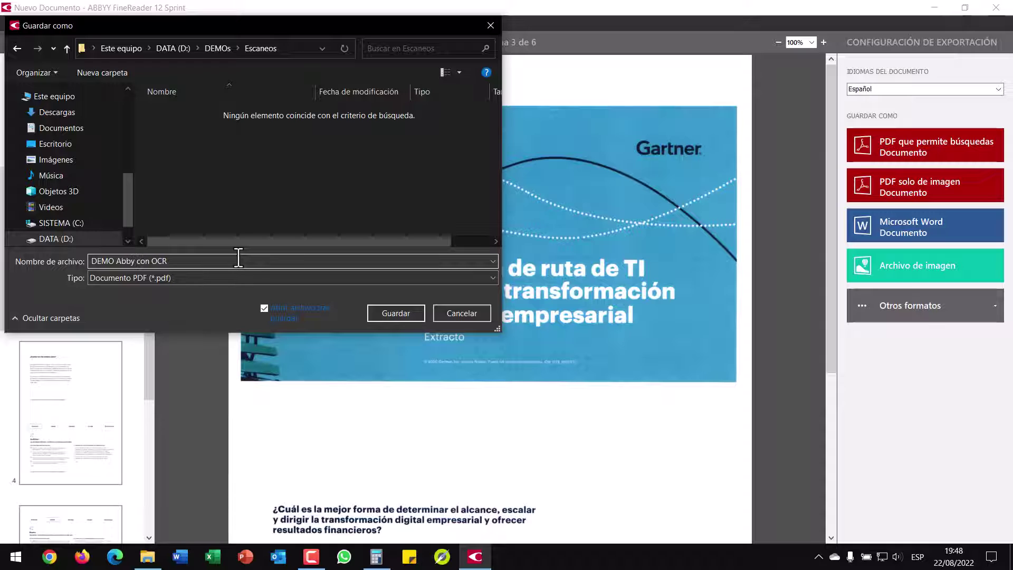
{"action": "left_click", "coordinate": [384, 312]}
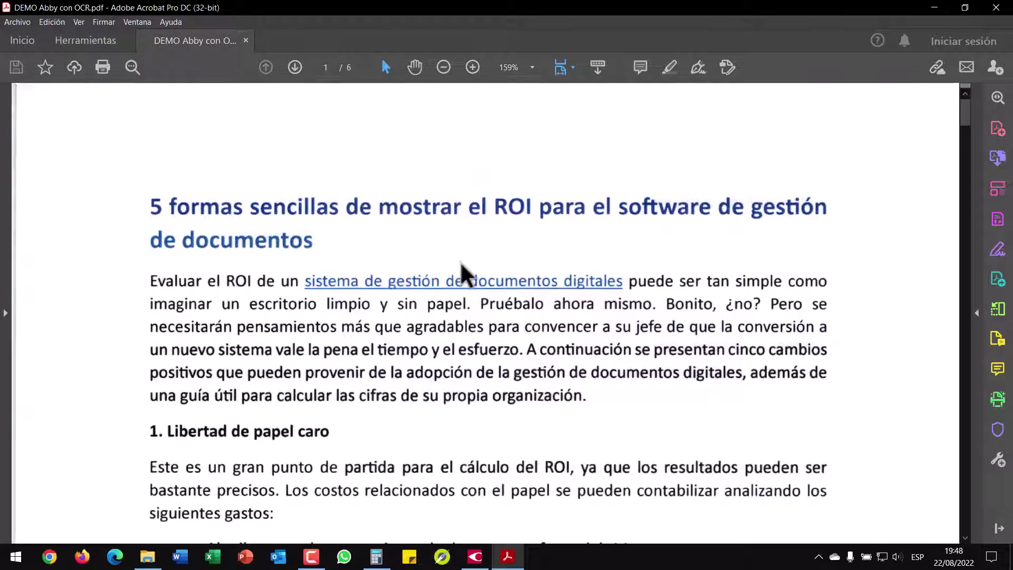
- Review the exported PDF's legibility in Adobe Acrobat from page 1 to page 3, and close it
{"action": "scroll", "coordinate": [594, 288], "scroll_direction": "down", "scroll_amount": 5}
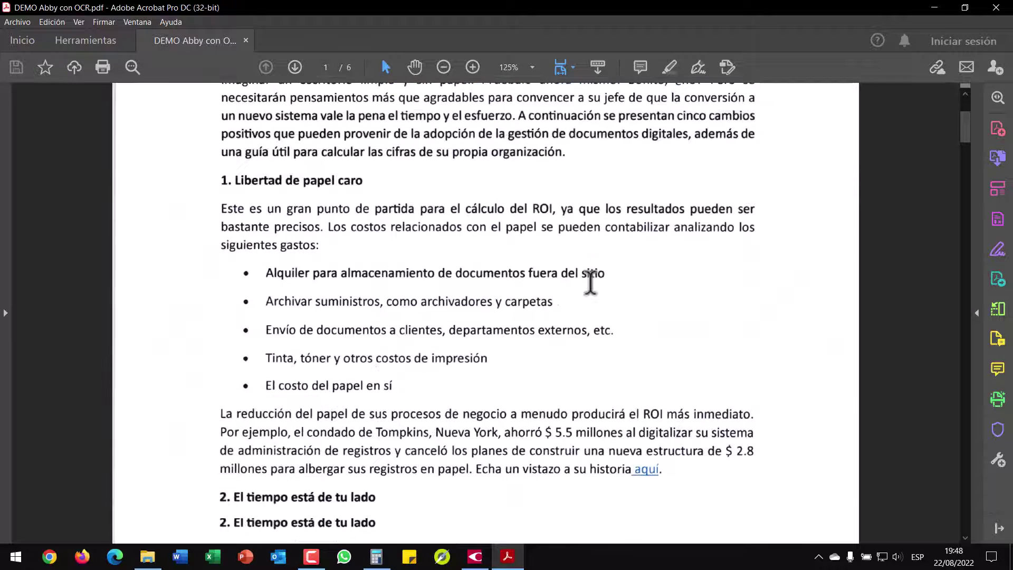
{"action": "key", "text": "ctrl+minus"}
{"action": "key", "text": "ctrl+minus"}
{"action": "scroll", "coordinate": [583, 290], "scroll_direction": "down", "scroll_amount": 4}
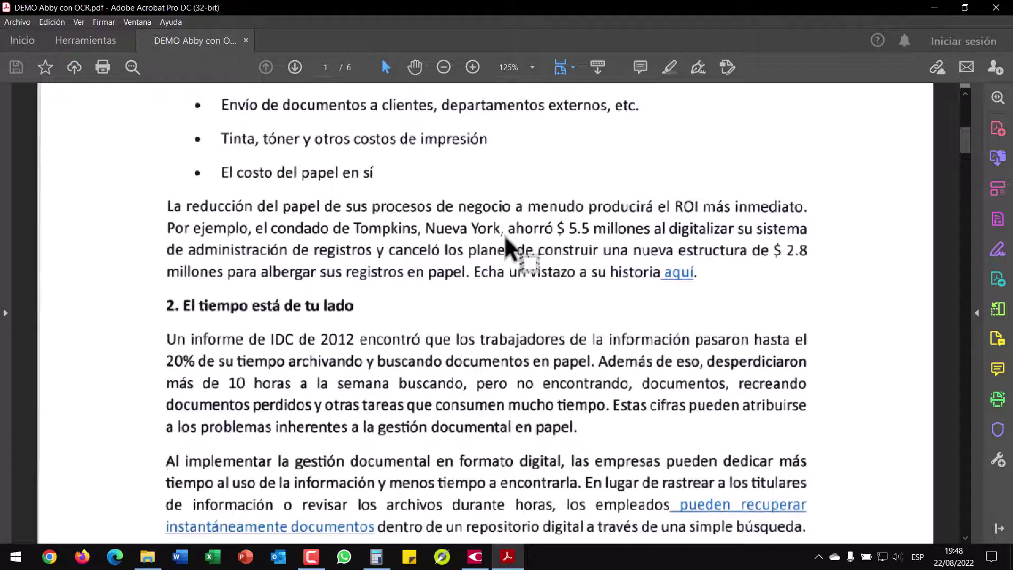
{"action": "scroll", "coordinate": [444, 227], "scroll_direction": "up", "scroll_amount": 2}
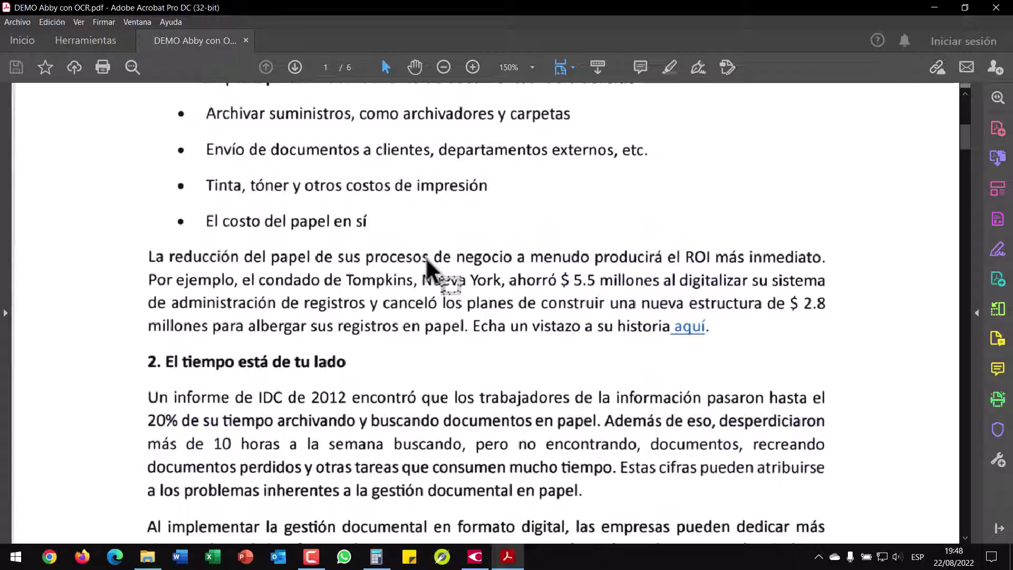
{"action": "scroll", "coordinate": [428, 267], "scroll_direction": "up", "scroll_amount": 2}
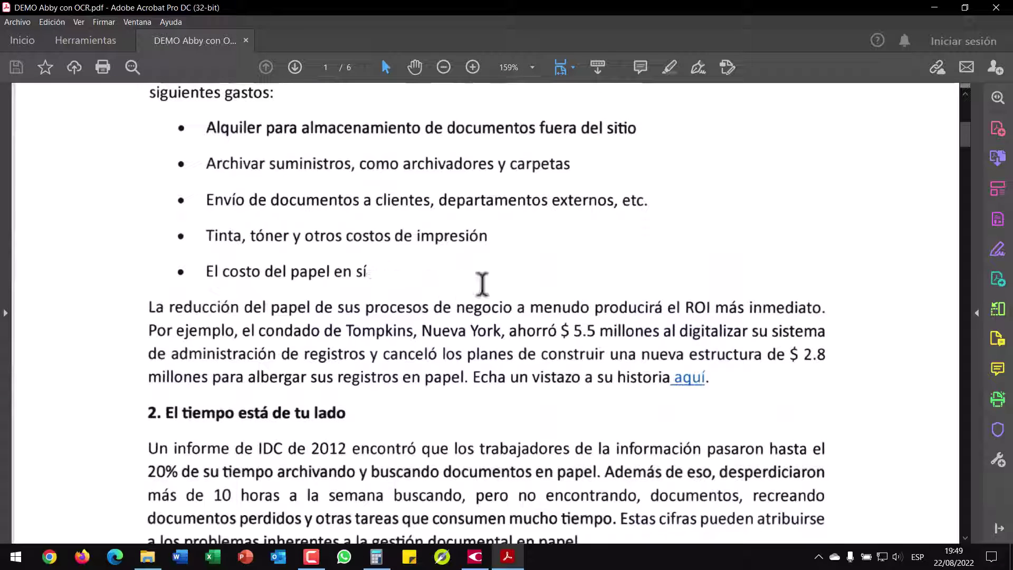
{"action": "left_click", "coordinate": [293, 69]}
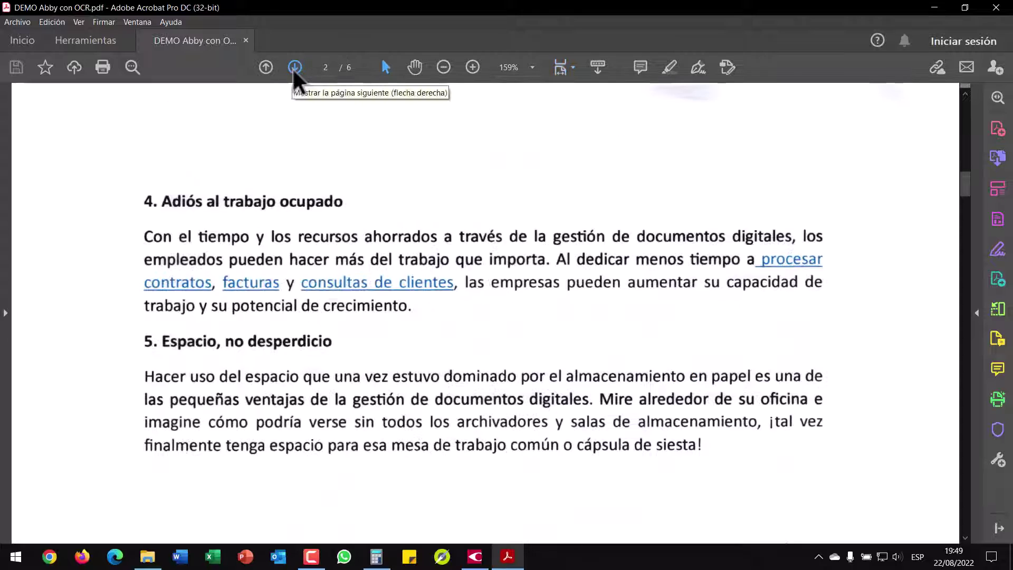
{"action": "left_click", "coordinate": [294, 69]}
{"action": "scroll", "coordinate": [454, 370], "scroll_direction": "down", "scroll_amount": 15}
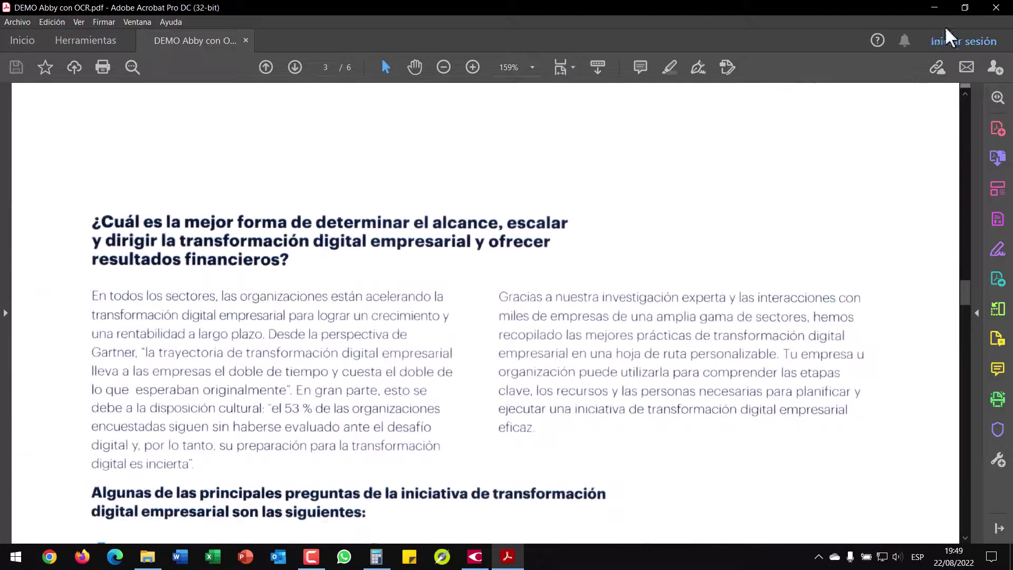
{"action": "left_click", "coordinate": [996, 7]}
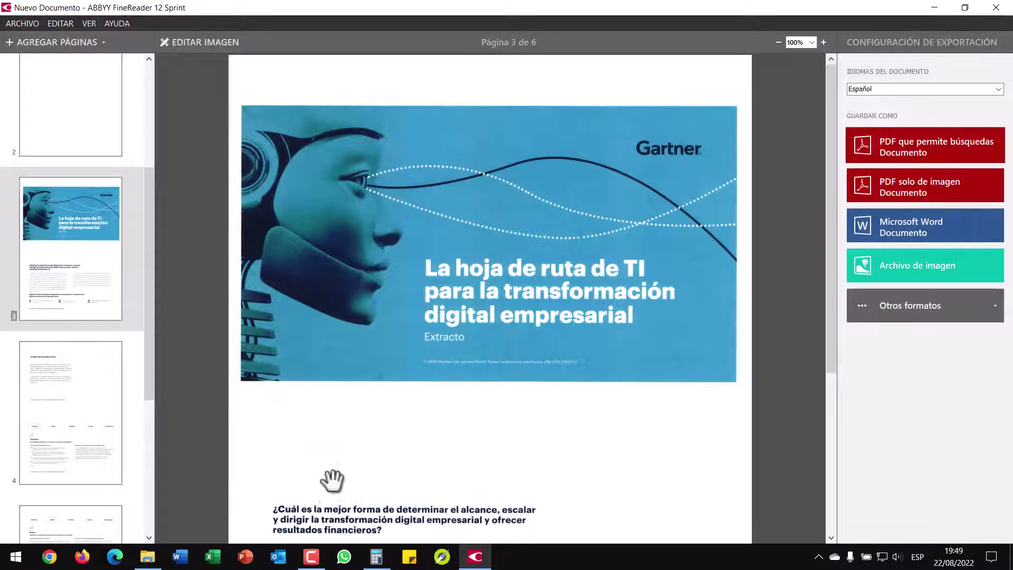
- Open the exported PDF "DEMO Abby con OCR" from the folder DATA (D:) > DEMOs > Escaneos
{"action": "left_click", "coordinate": [147, 557]}
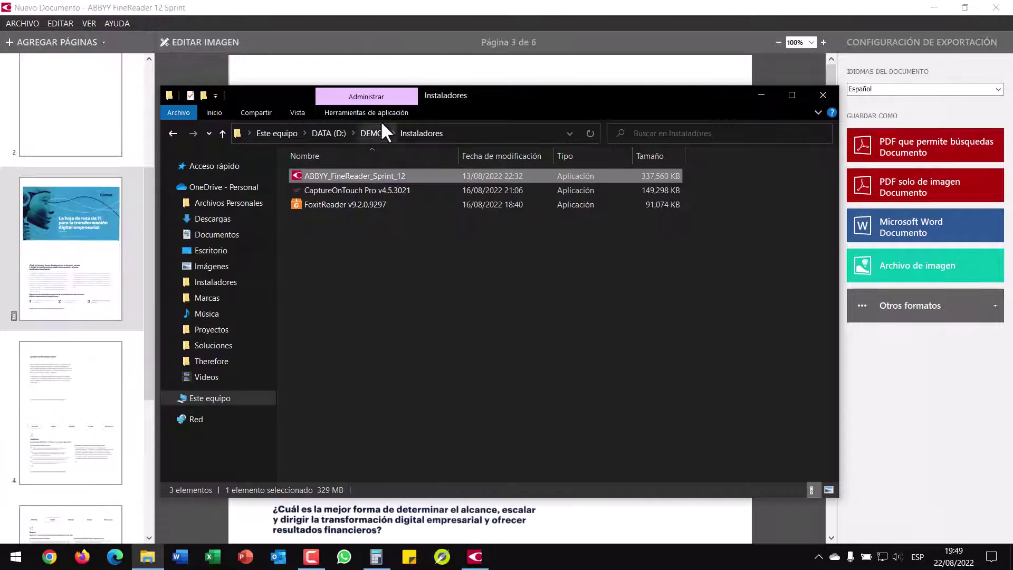
{"action": "left_click", "coordinate": [373, 133]}
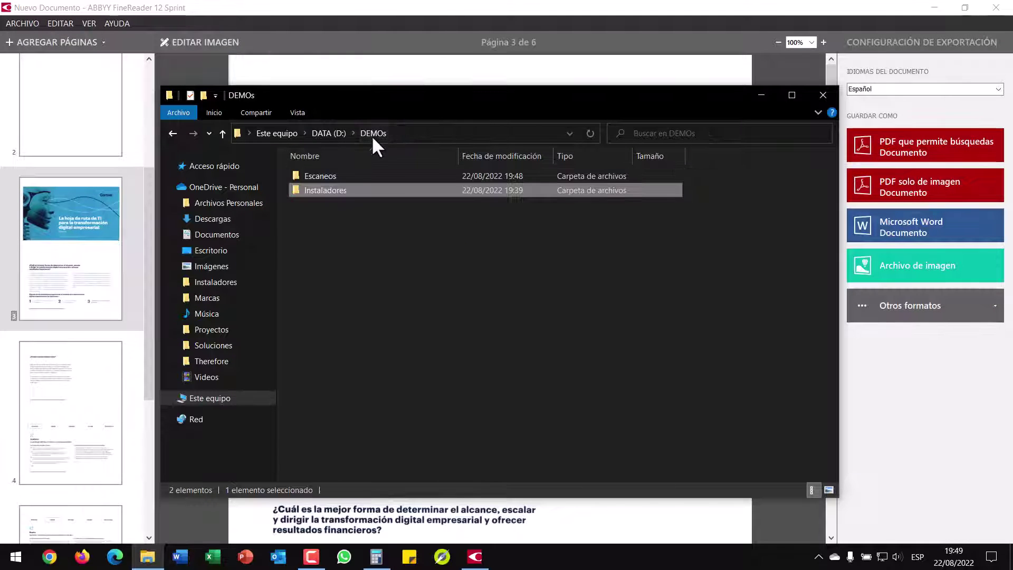
{"action": "double_click", "coordinate": [335, 175]}
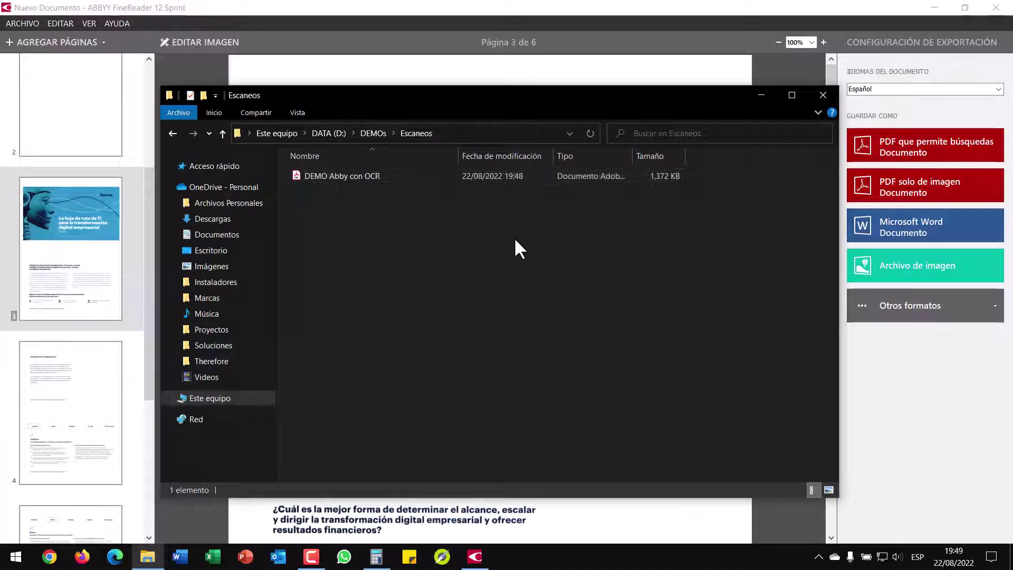
{"action": "scroll", "coordinate": [68, 232], "scroll_direction": "down", "scroll_amount": 5}
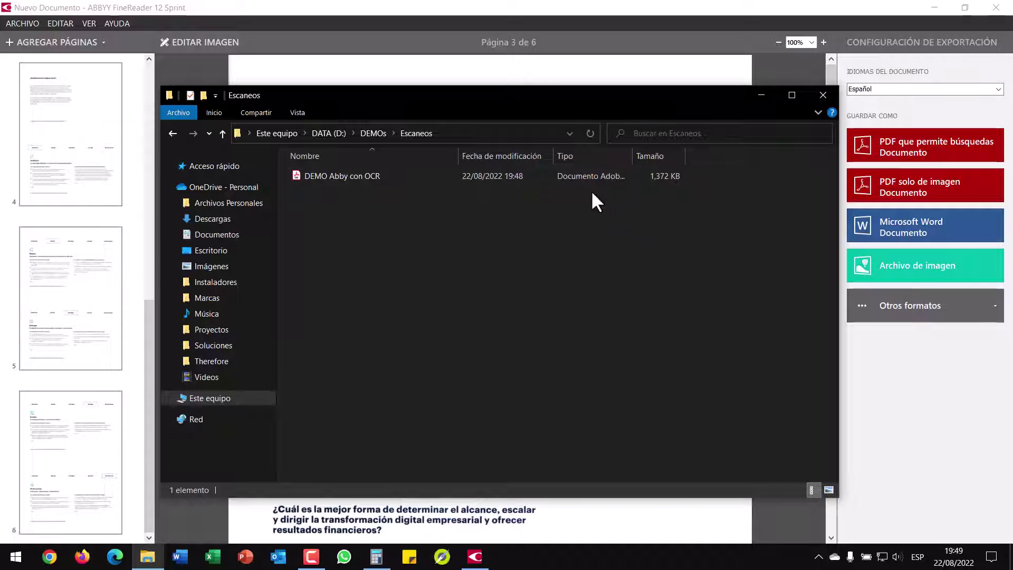
{"action": "double_click", "coordinate": [356, 176]}
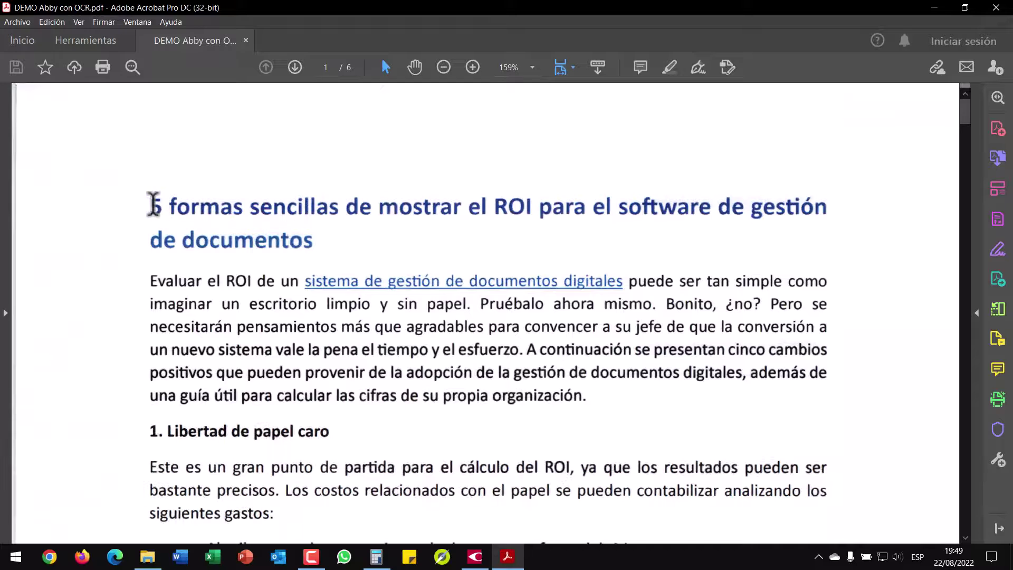
- Check that the PDF's text is selectable by selecting the page 1 title and the whole document, and clear the selection
{"action": "left_click_drag", "start_coordinate": [153, 204], "coordinate": [301, 229]}
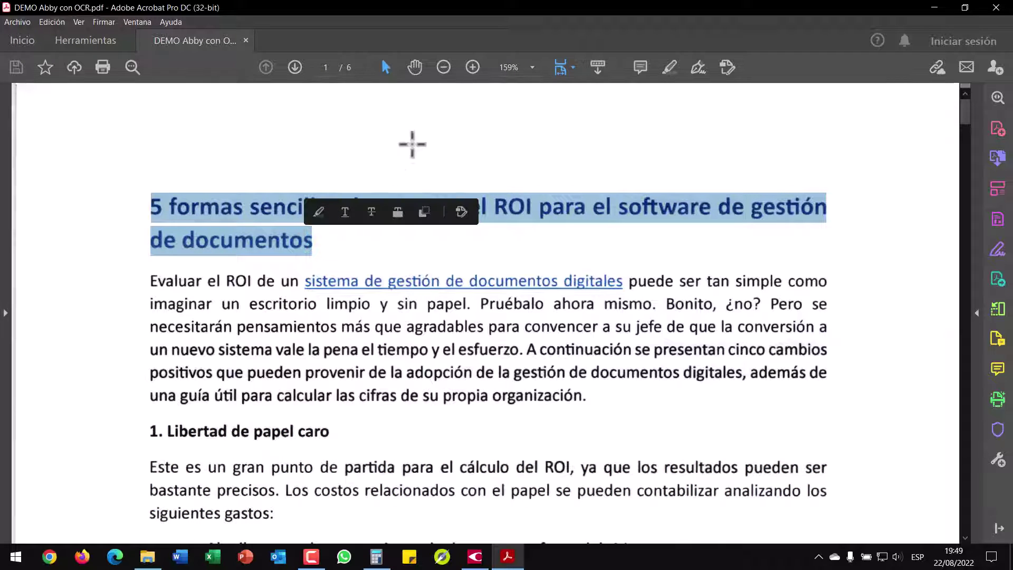
{"action": "left_click", "coordinate": [850, 144]}
{"action": "key", "text": "ctrl+a"}
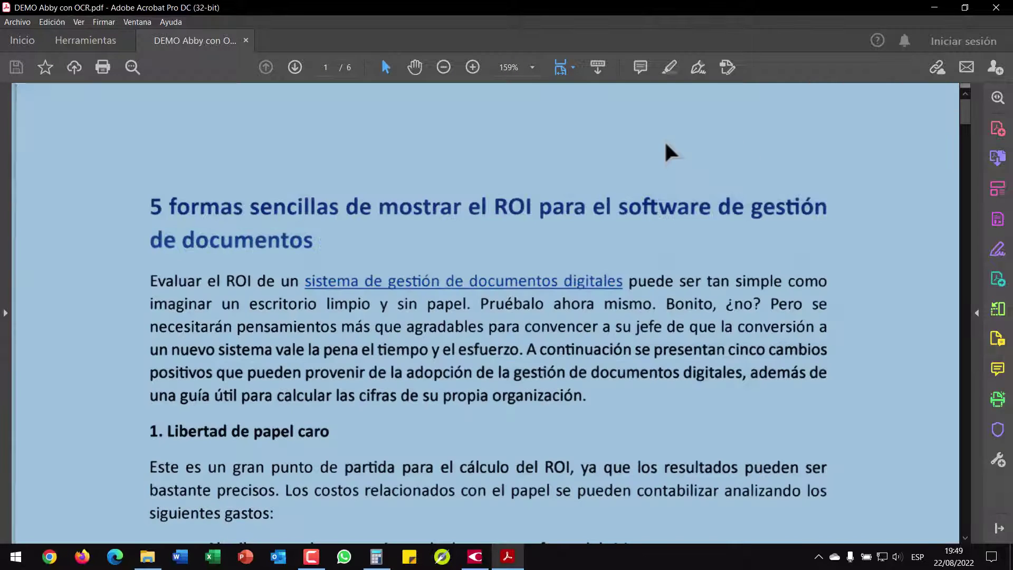
{"action": "left_click", "coordinate": [673, 154]}
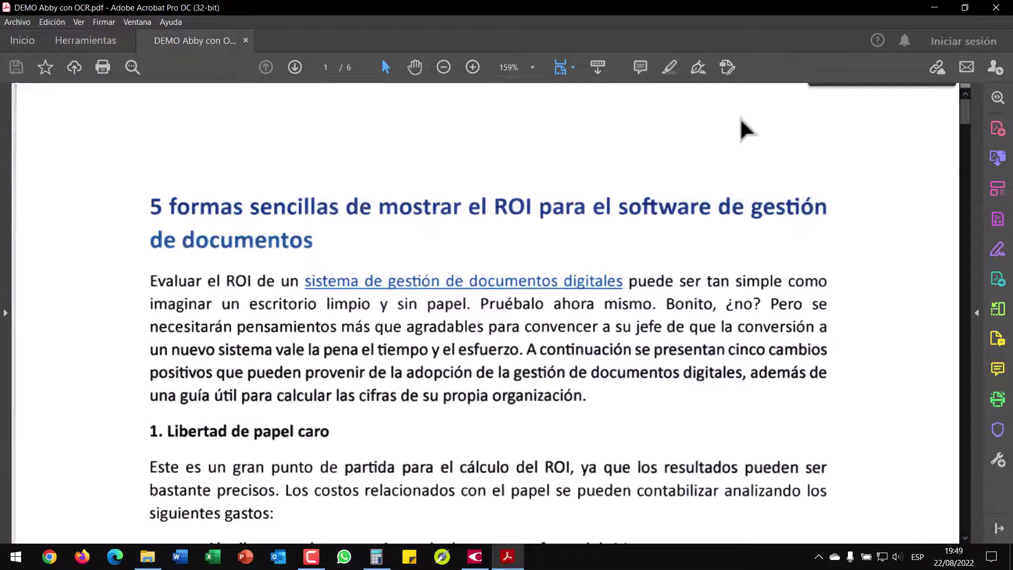
- Search the PDF for "resultados", step through the matches up to page 4, and close the document
{"action": "key", "text": "ctrl+f"}
{"action": "scroll", "coordinate": [714, 253], "scroll_direction": "down", "scroll_amount": 2}
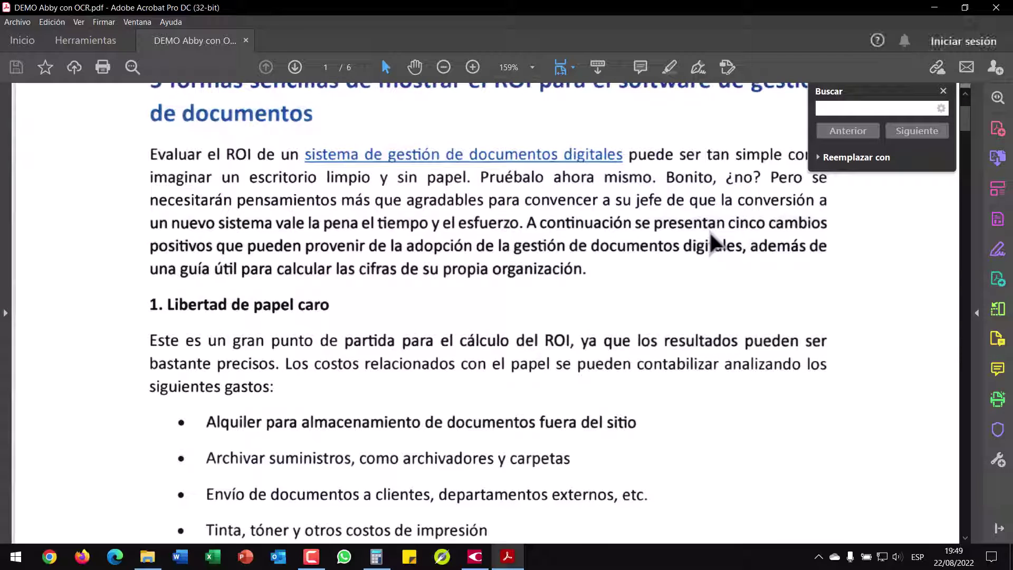
{"action": "type", "text": "resultados"}
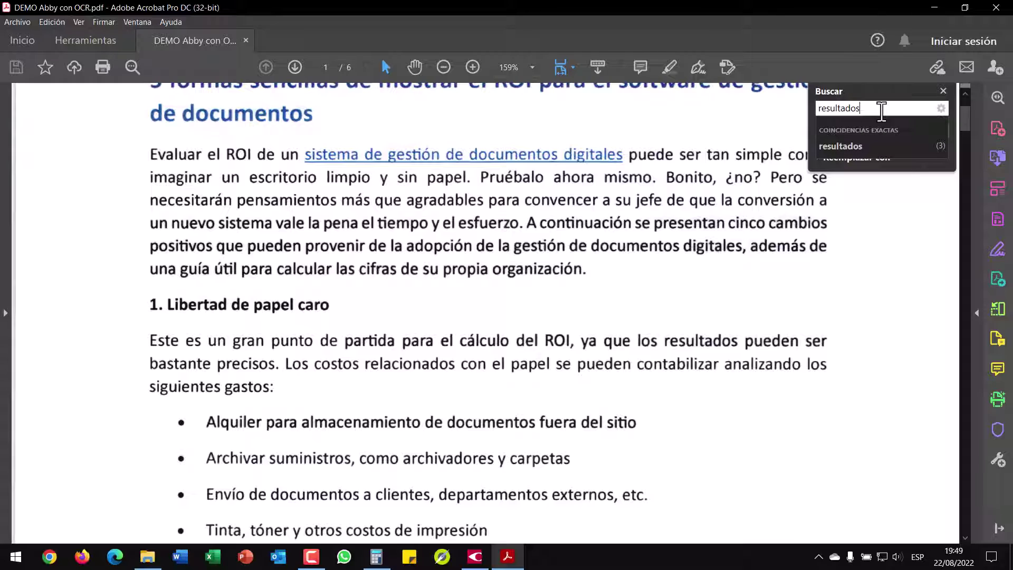
{"action": "key", "text": "Return"}
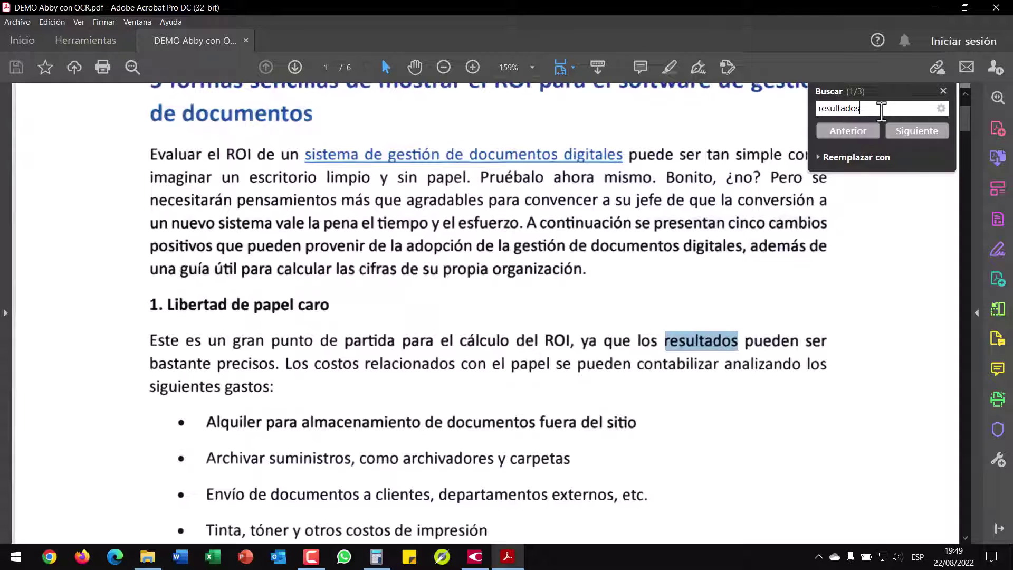
{"action": "key", "text": "Return"}
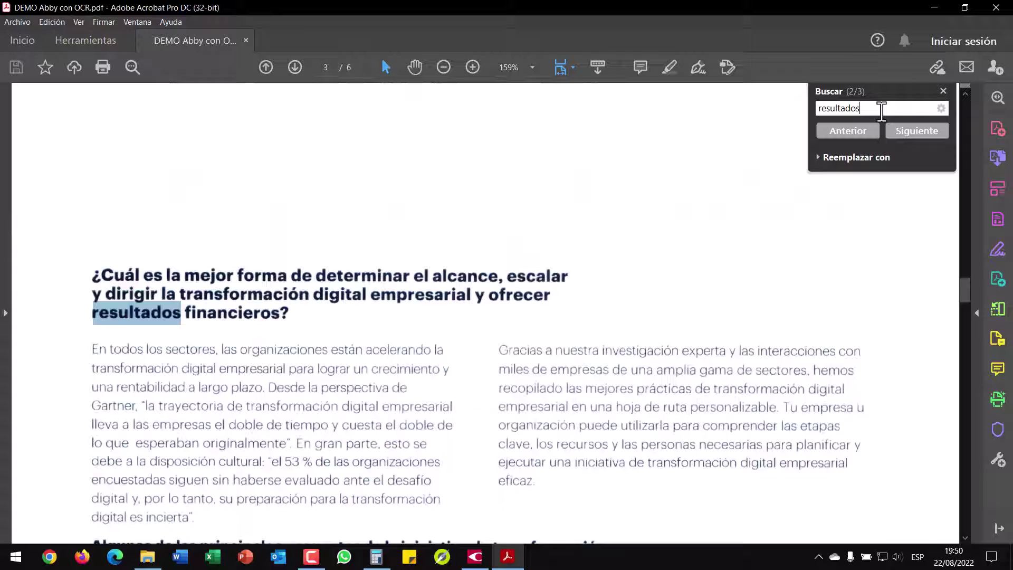
{"action": "key", "text": "Return"}
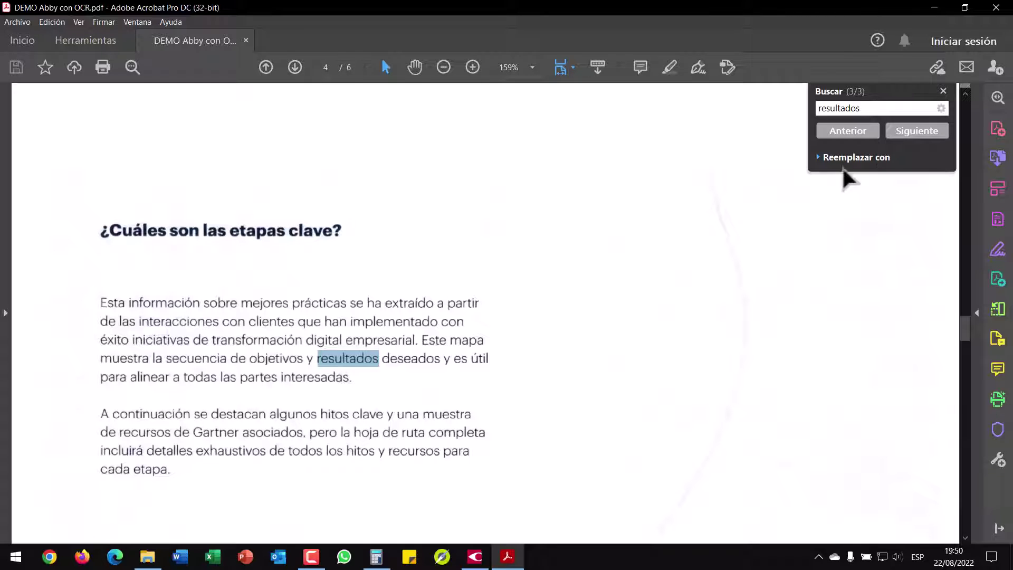
{"action": "left_click", "coordinate": [791, 25]}
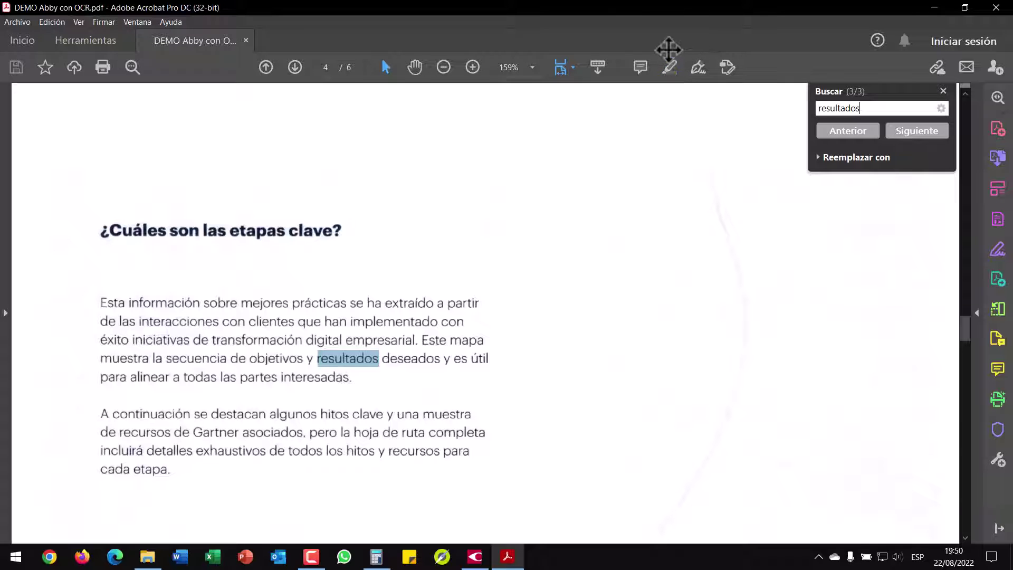
{"action": "left_click", "coordinate": [999, 11]}
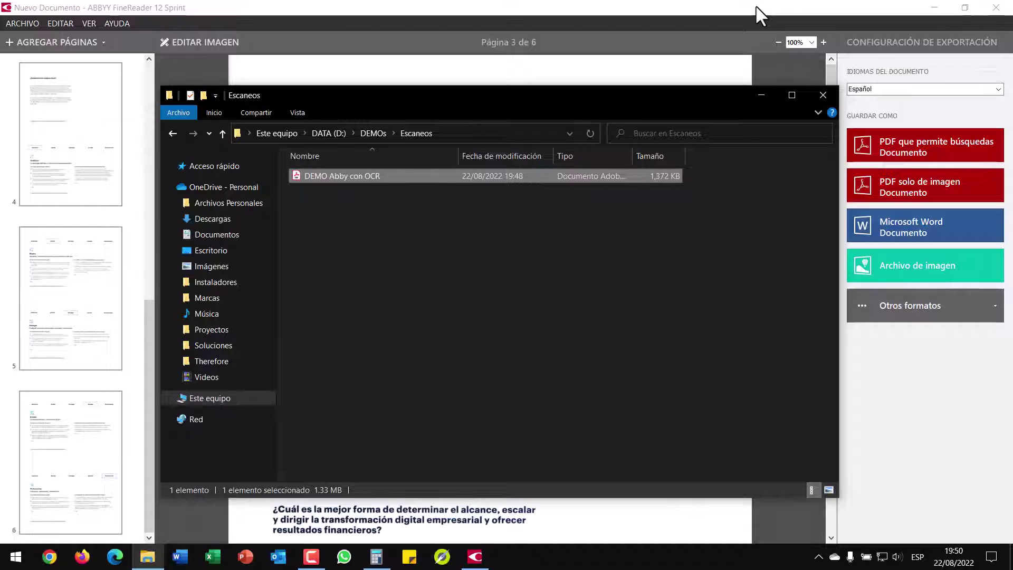
- Go to the DEMOs > Instaladores folder and close ABBYY FineReader 12 Sprint
{"action": "left_click", "coordinate": [366, 132]}
{"action": "left_click", "coordinate": [341, 191]}
{"action": "double_click", "coordinate": [341, 191]}
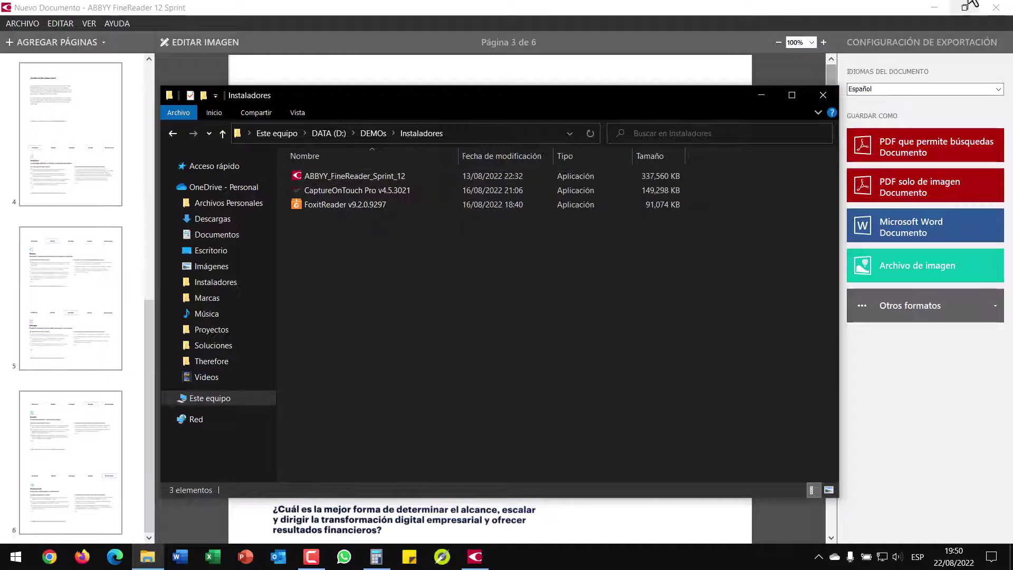
{"action": "left_click", "coordinate": [982, 37]}
{"action": "left_click", "coordinate": [996, 7]}
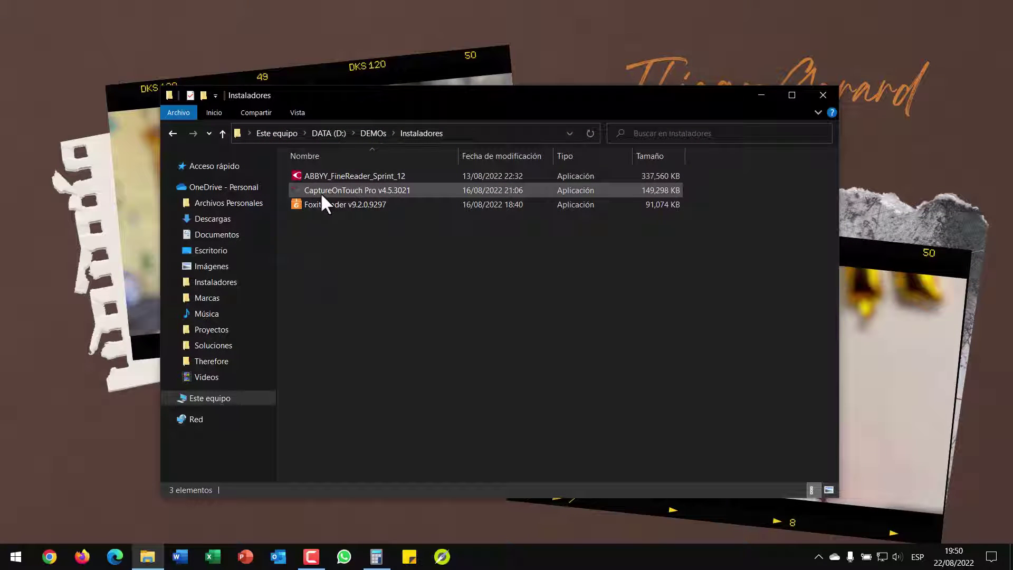
- Extract CaptureOnTouch Pro v4.5.3021 into the Instaladores folder, run its Setup, and close the extracted folder's window
{"action": "mouse_move", "coordinate": [331, 195]}
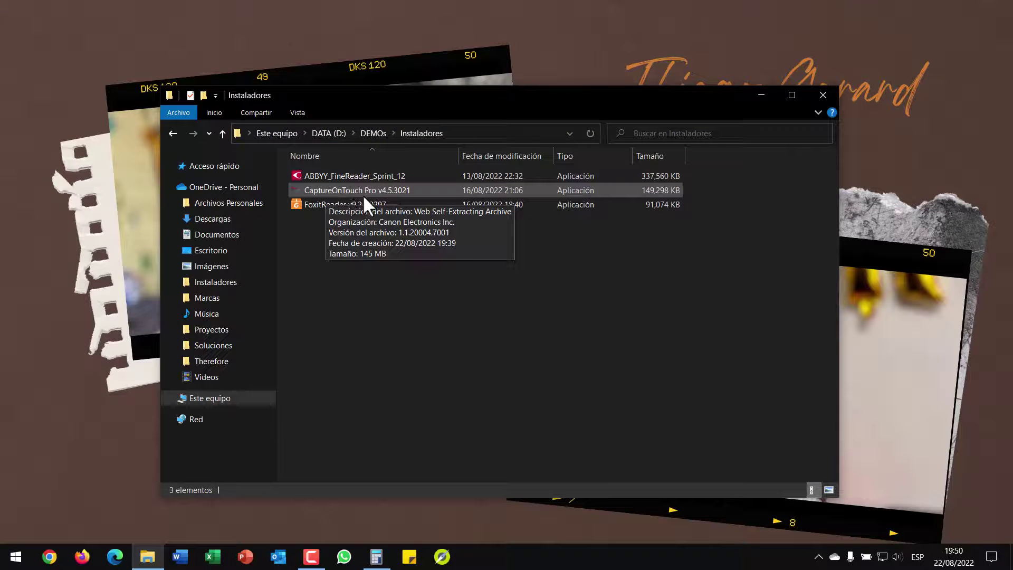
{"action": "double_click", "coordinate": [405, 191]}
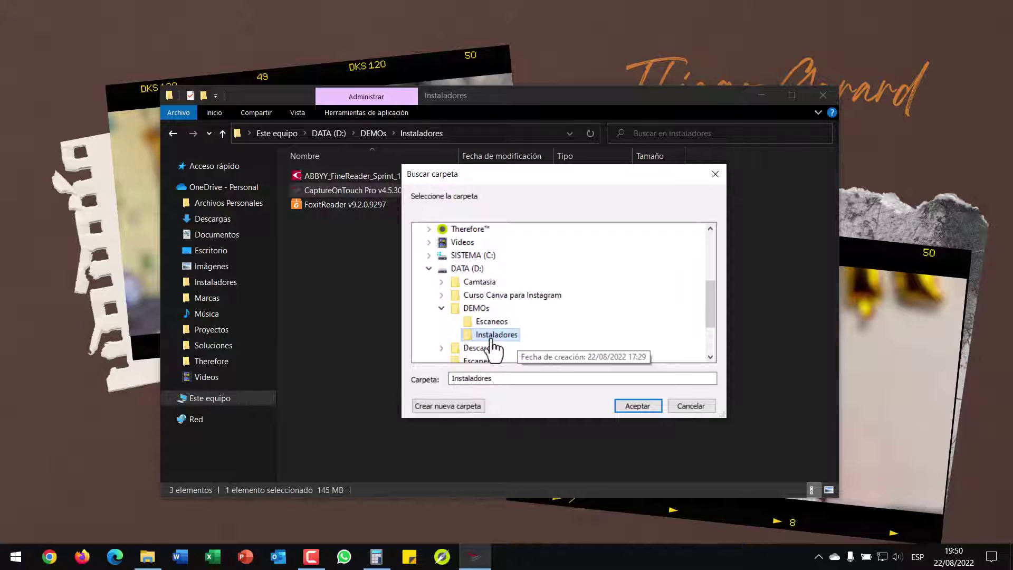
{"action": "left_click", "coordinate": [631, 404]}
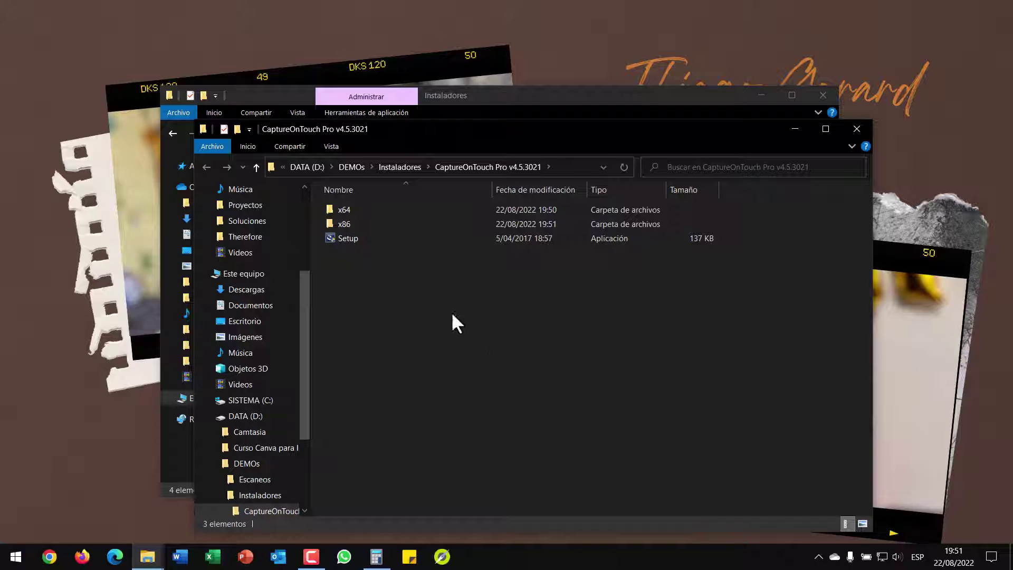
{"action": "double_click", "coordinate": [337, 239]}
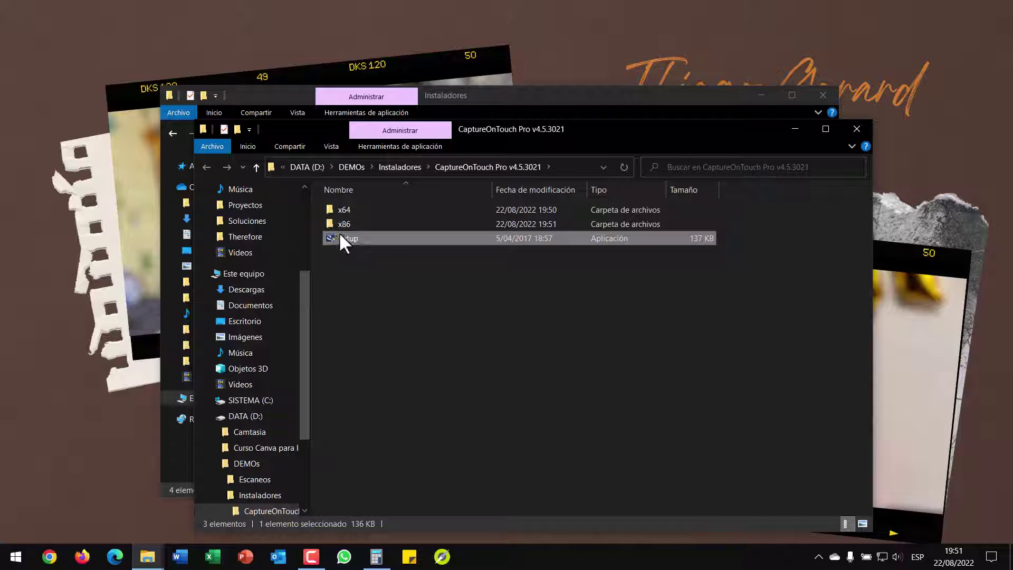
{"action": "left_click", "coordinate": [864, 130]}
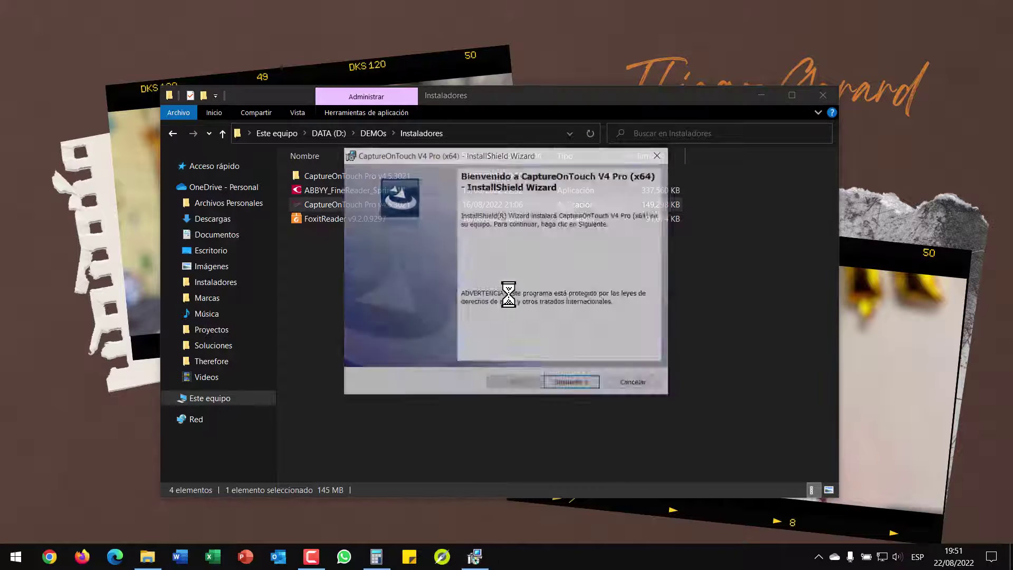
- Install CaptureOnTouch V4 Pro (x64), accepting the licence terms, and finish the wizard
{"action": "left_click", "coordinate": [578, 384]}
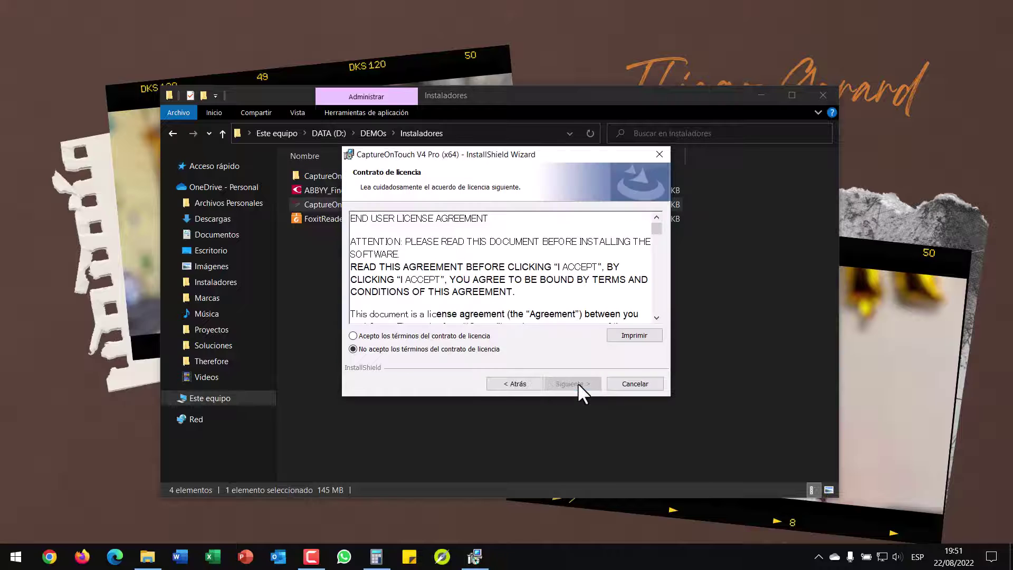
{"action": "left_click", "coordinate": [401, 334]}
{"action": "left_click", "coordinate": [579, 383]}
{"action": "left_click", "coordinate": [578, 383]}
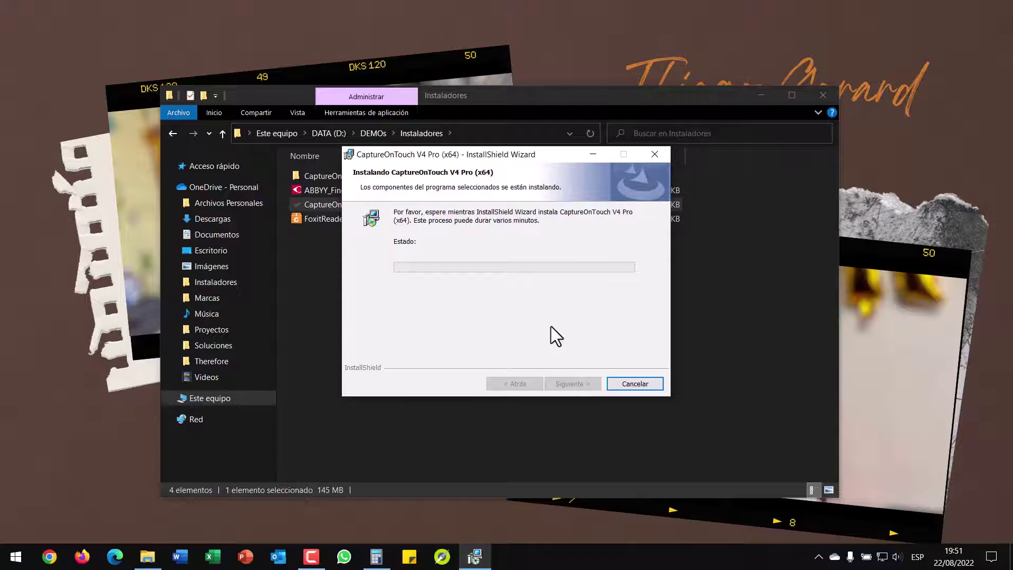
{"action": "left_click", "coordinate": [571, 383]}
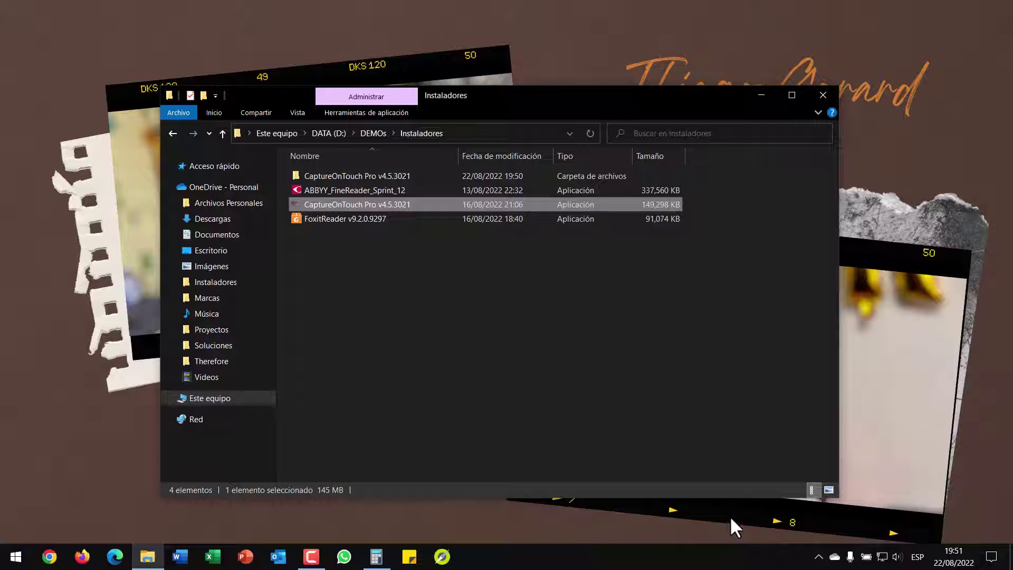
- Look for the newly installed program by searching the applications for "cap" and checking the hidden notification icons
{"action": "key", "text": "super"}
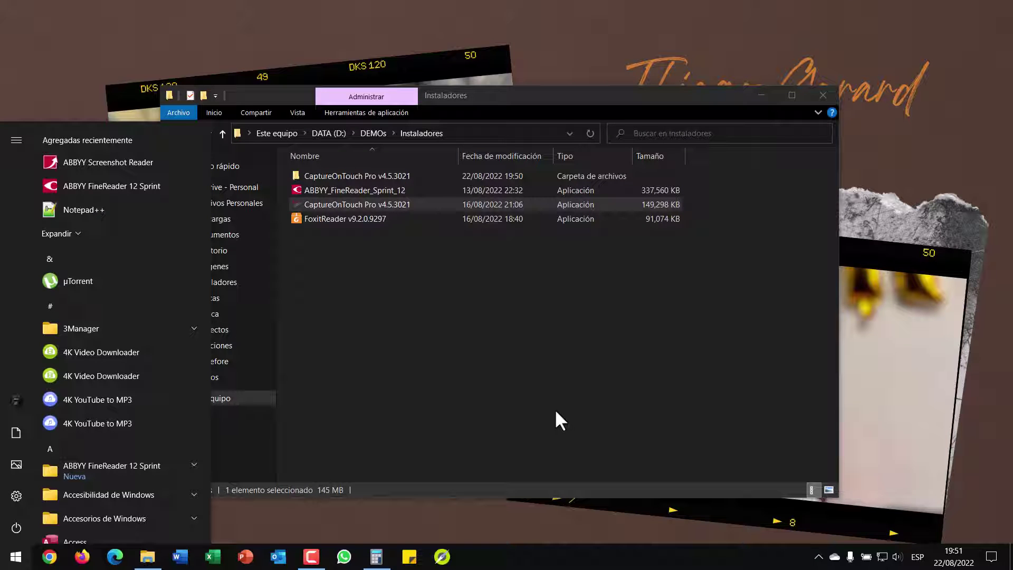
{"action": "type", "text": "ca"}
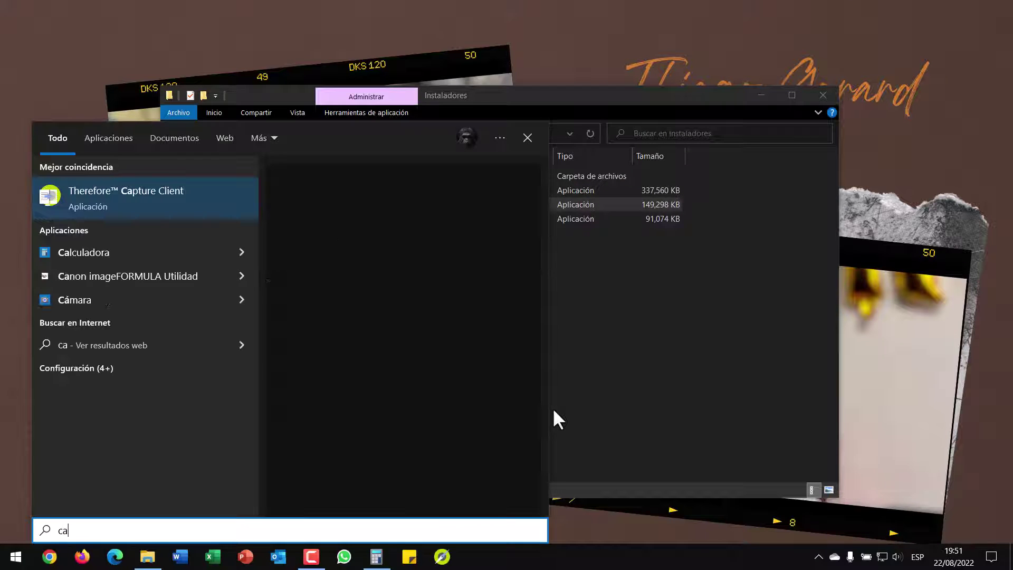
{"action": "type", "text": "p"}
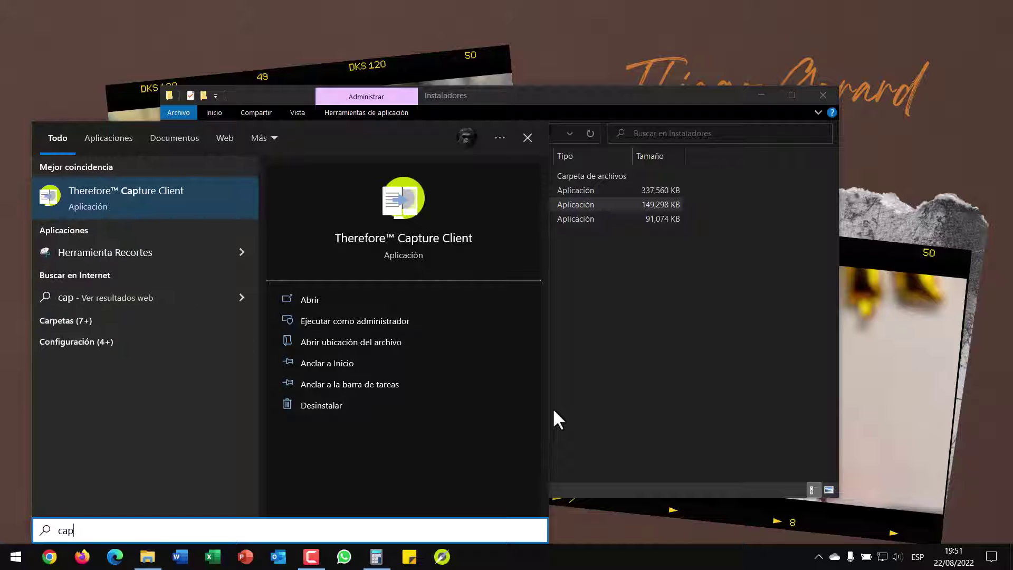
{"action": "left_click", "coordinate": [651, 365]}
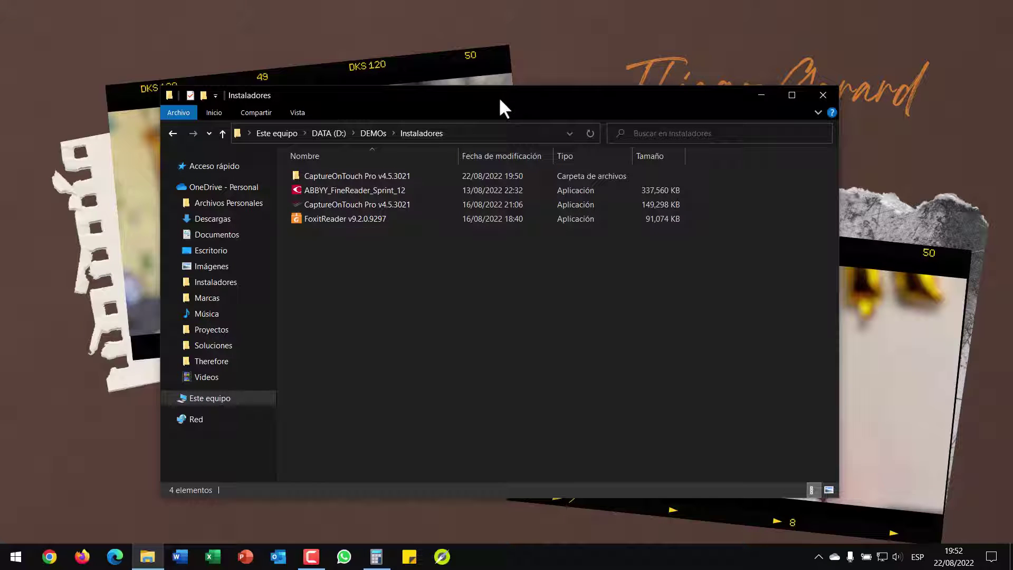
{"action": "left_click", "coordinate": [818, 558]}
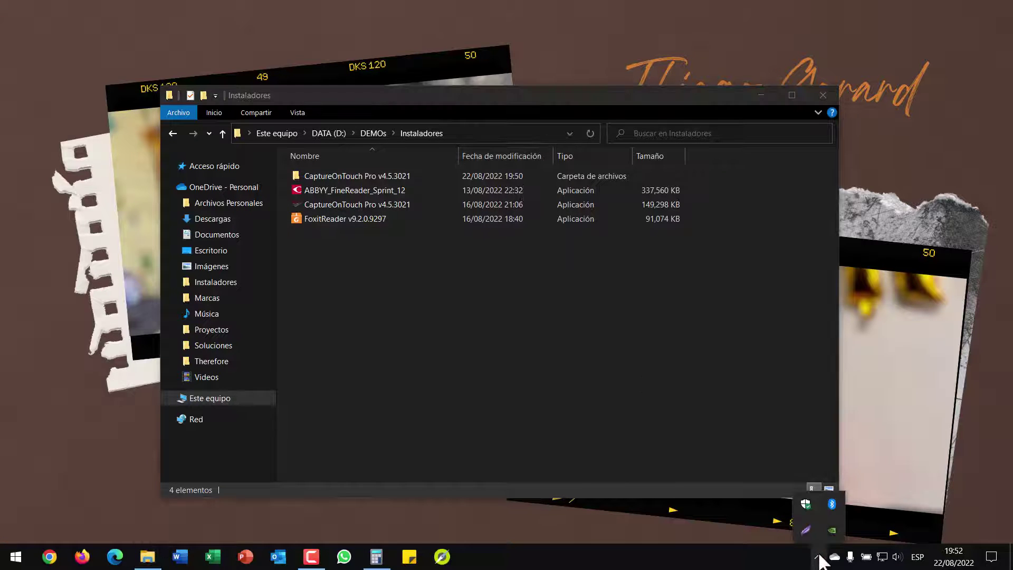
{"action": "left_click", "coordinate": [707, 515]}
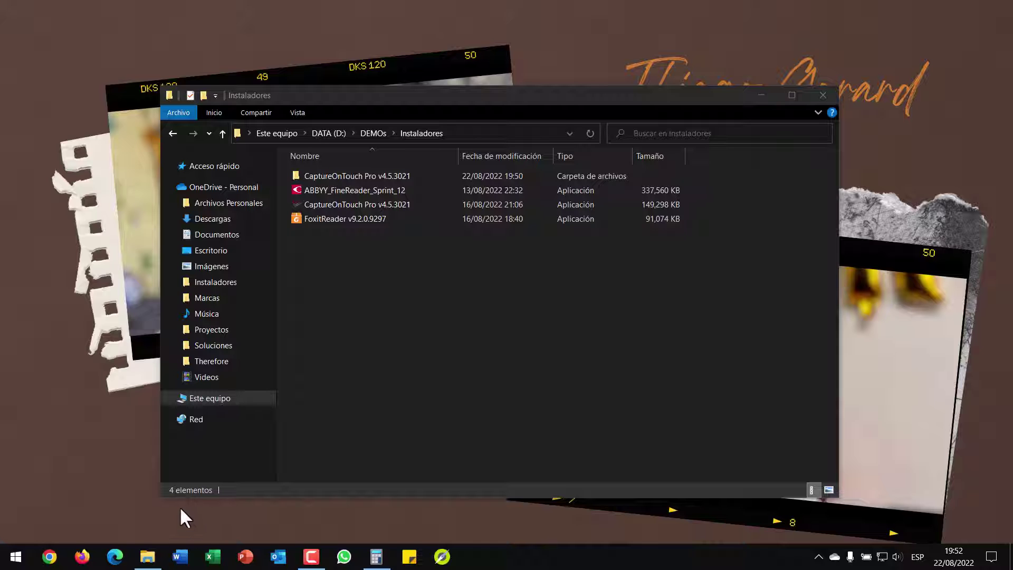
- Launch CaptureOnTouch V4 Pro from the recently added applications and show the standard scanning (Escaneado estándar) options
{"action": "left_click", "coordinate": [8, 559]}
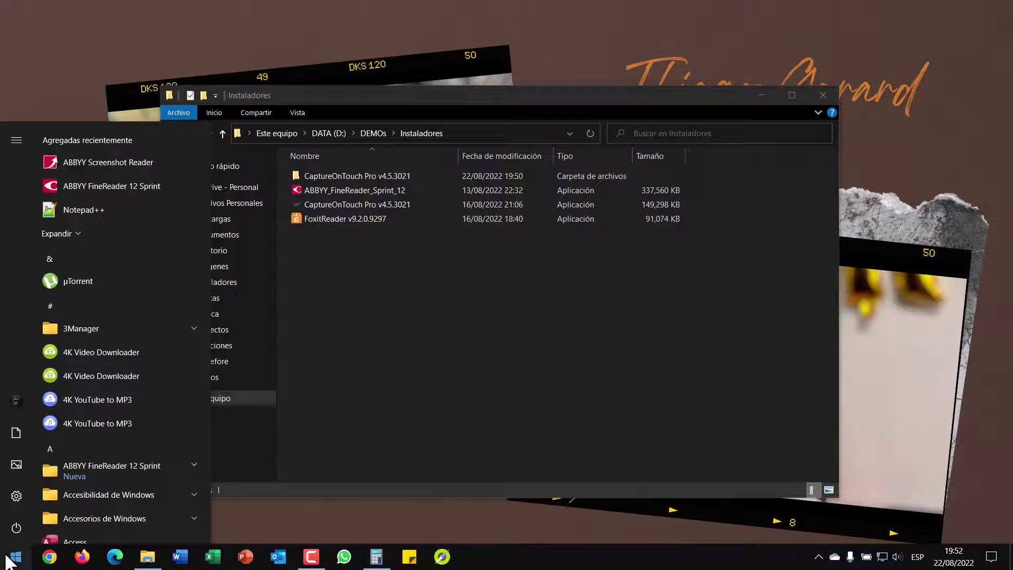
{"action": "left_click", "coordinate": [83, 235]}
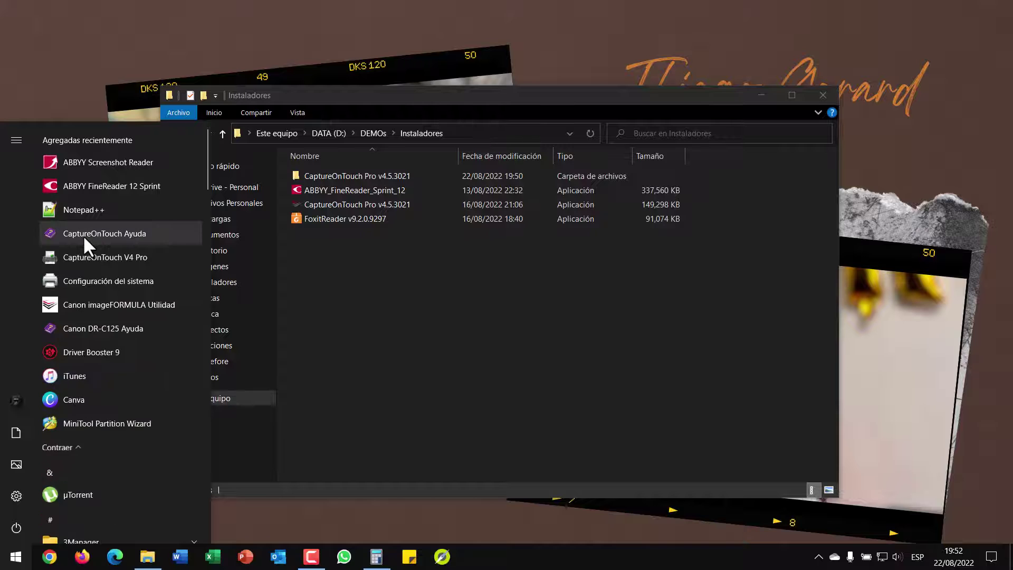
{"action": "left_click", "coordinate": [131, 258]}
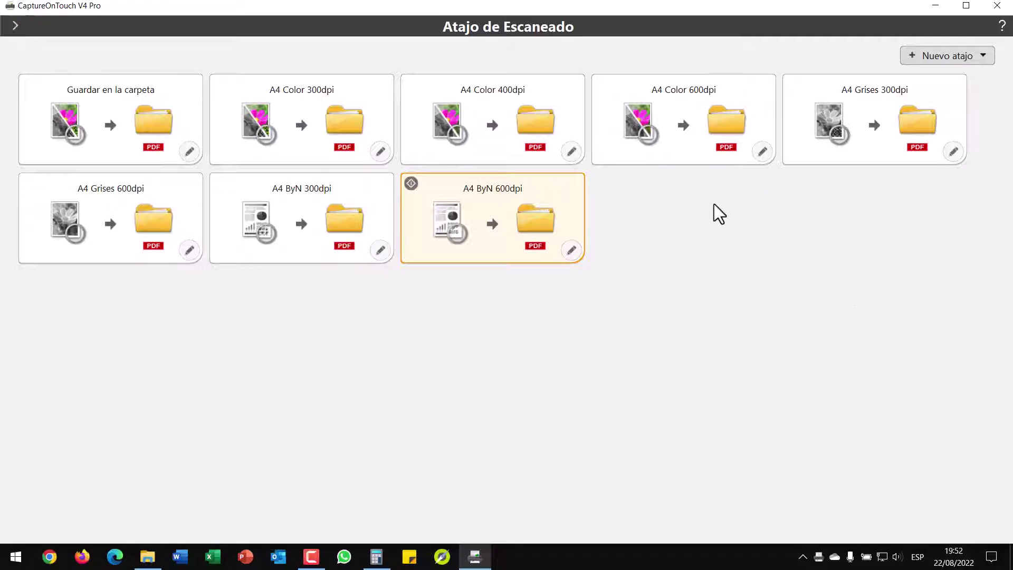
{"action": "left_click", "coordinate": [13, 24]}
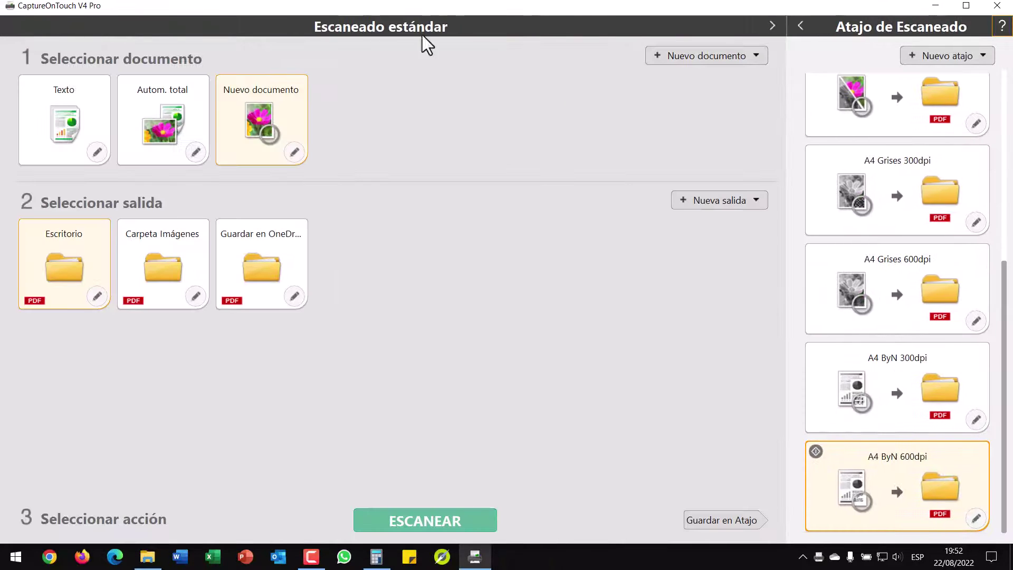
- Expand the scan shortcuts (Atajo de Escaneado) view and select Canon DR-C125 TWAIN as the scanner driver
{"action": "left_click", "coordinate": [795, 26]}
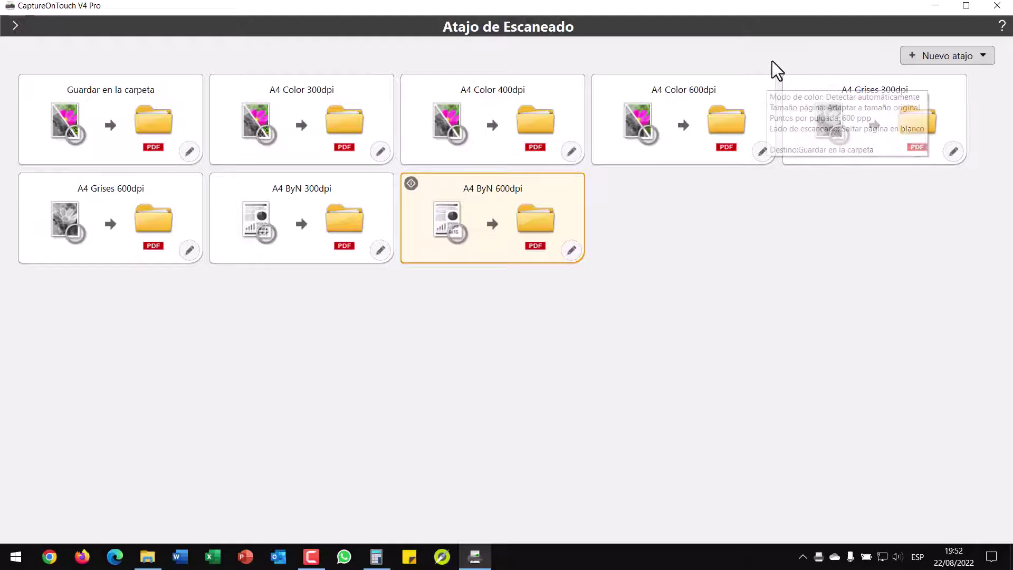
{"action": "right_click", "coordinate": [819, 557]}
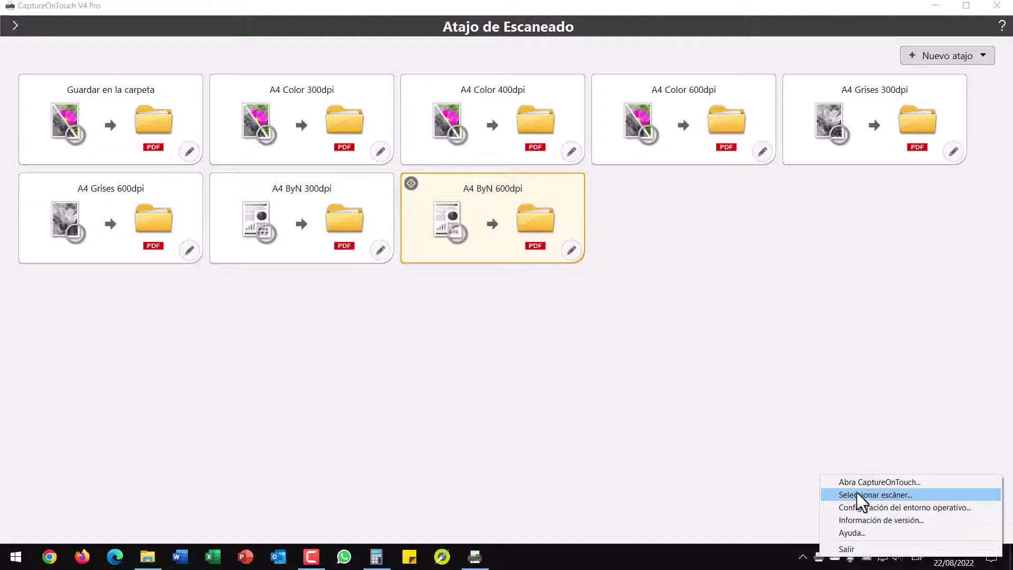
{"action": "left_click", "coordinate": [878, 496]}
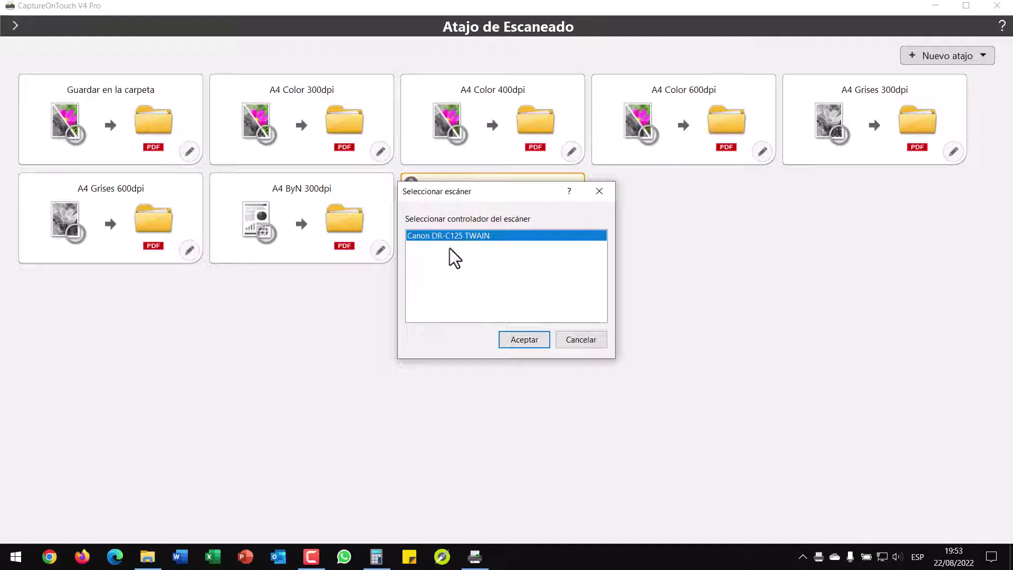
{"action": "left_click", "coordinate": [530, 343]}
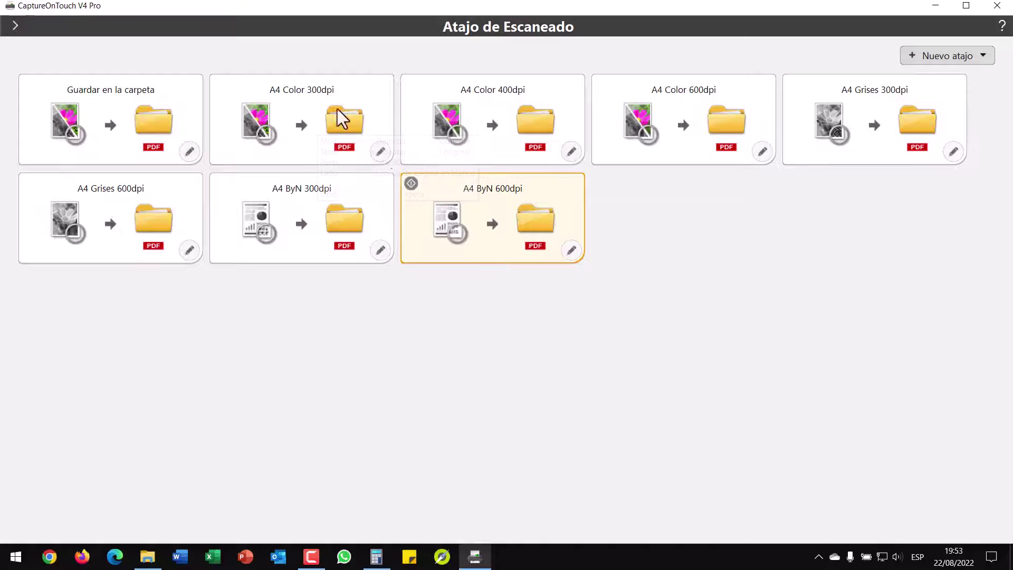
- Set the A4 Color 300dpi shortcut's colour mode to Color de 24 bits and check its scanning-side options
{"action": "left_click", "coordinate": [378, 150]}
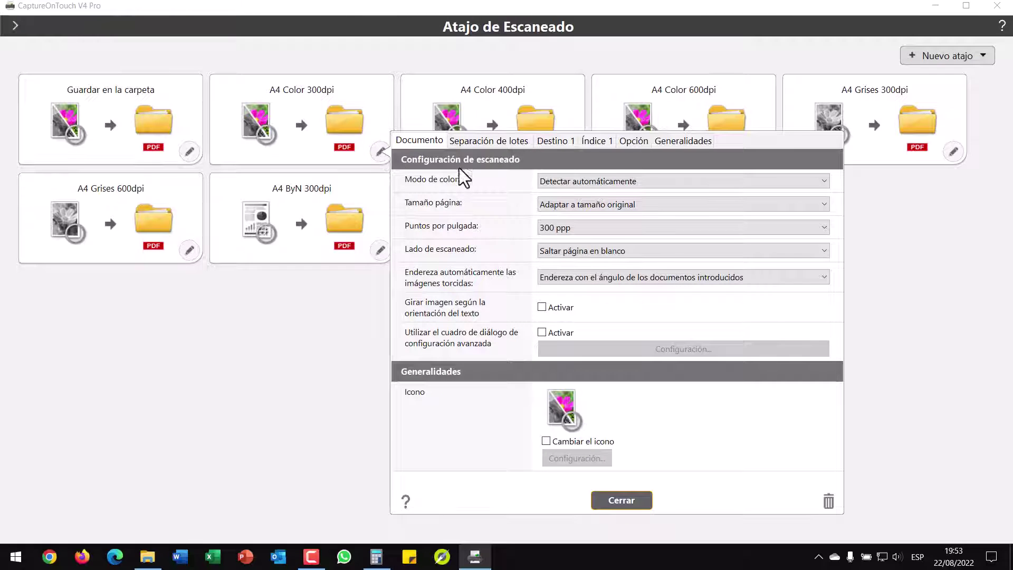
{"action": "left_click", "coordinate": [640, 182]}
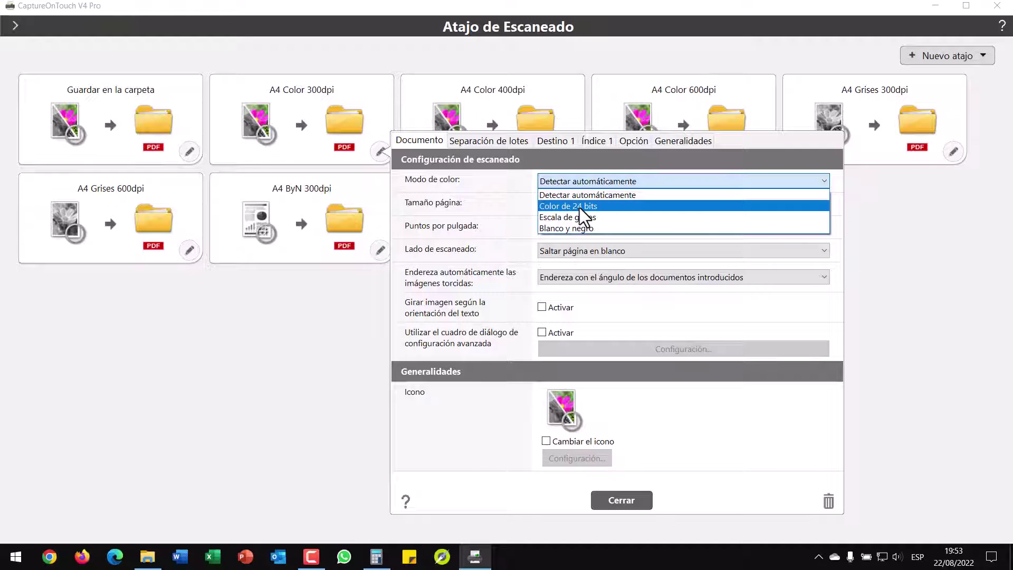
{"action": "left_click", "coordinate": [579, 208]}
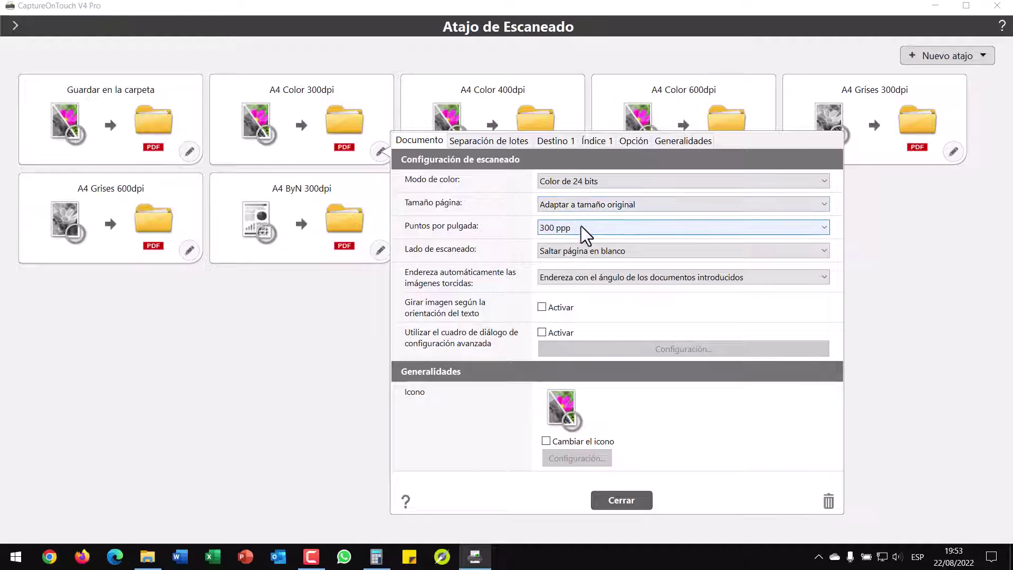
{"action": "left_click", "coordinate": [593, 252]}
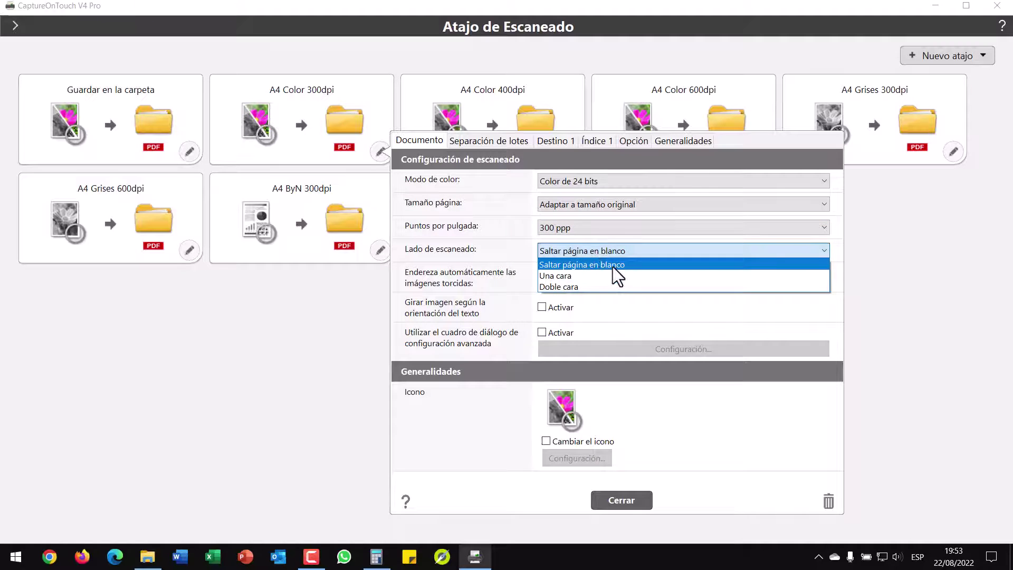
{"action": "left_click", "coordinate": [501, 242]}
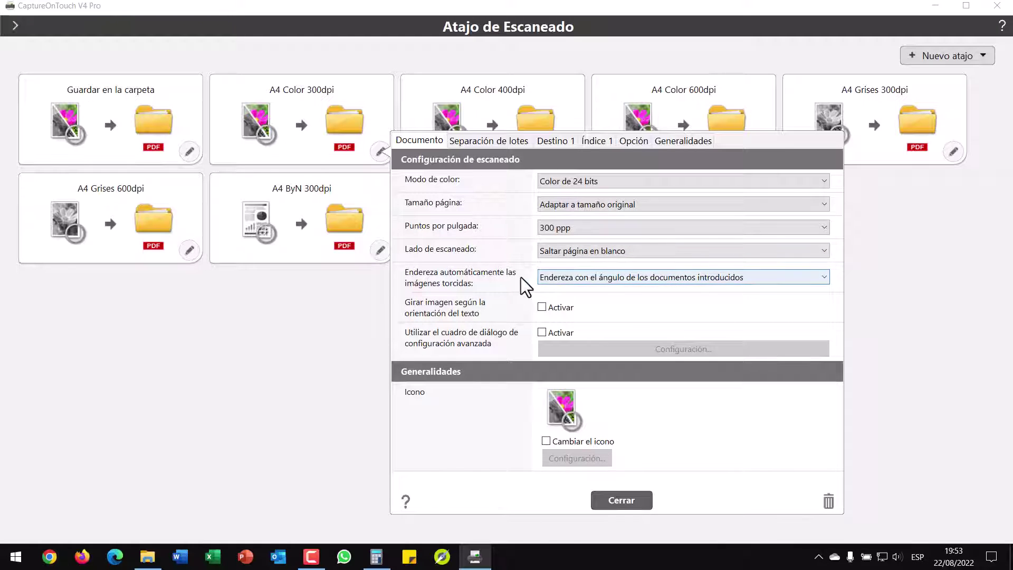
- Try the Contador batch separation method, check its page-count setting and the other methods, and restore Sin separación
{"action": "left_click", "coordinate": [501, 141]}
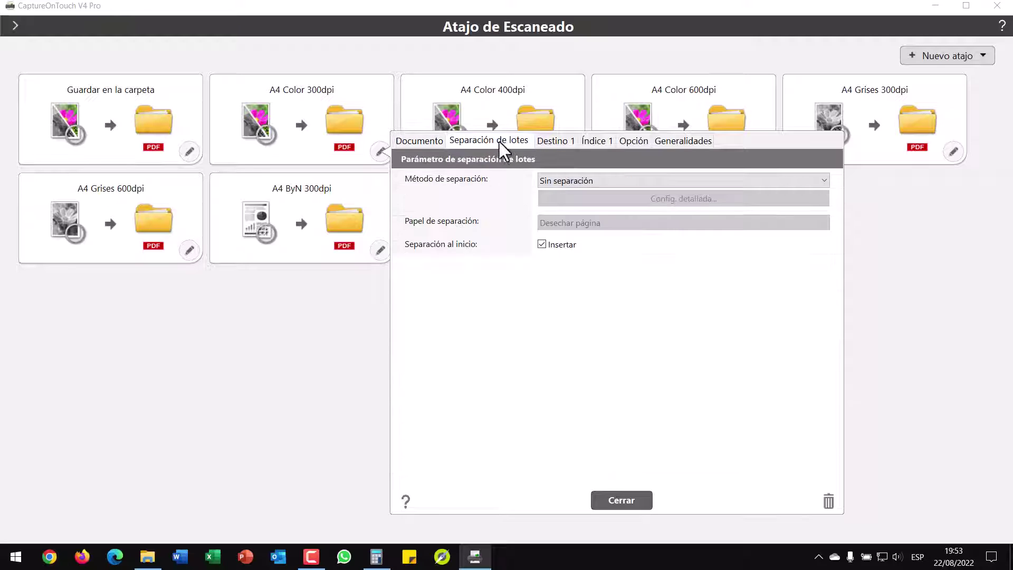
{"action": "left_click", "coordinate": [570, 181]}
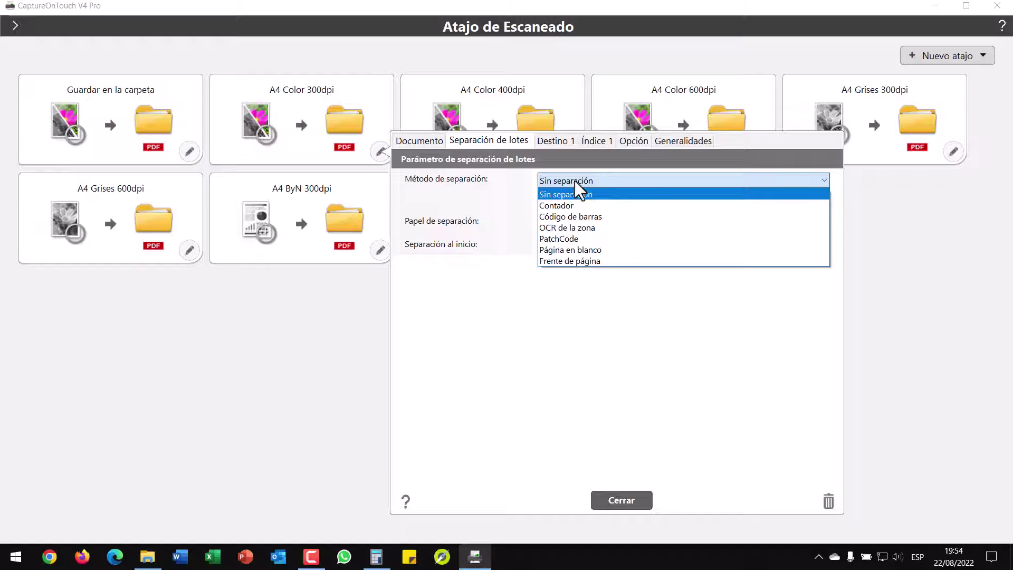
{"action": "left_click", "coordinate": [586, 205]}
{"action": "left_click", "coordinate": [641, 199]}
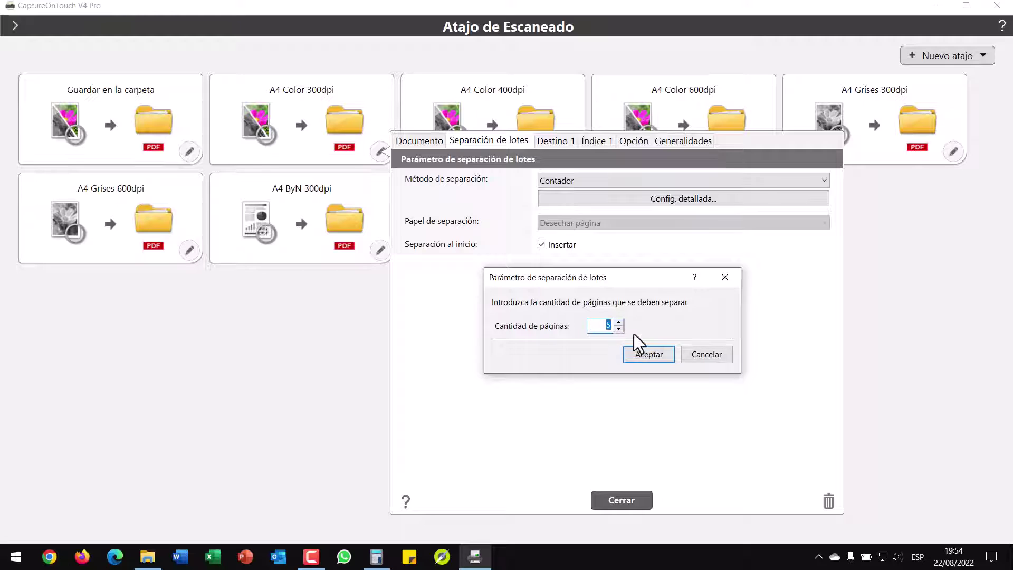
{"action": "left_click", "coordinate": [707, 355]}
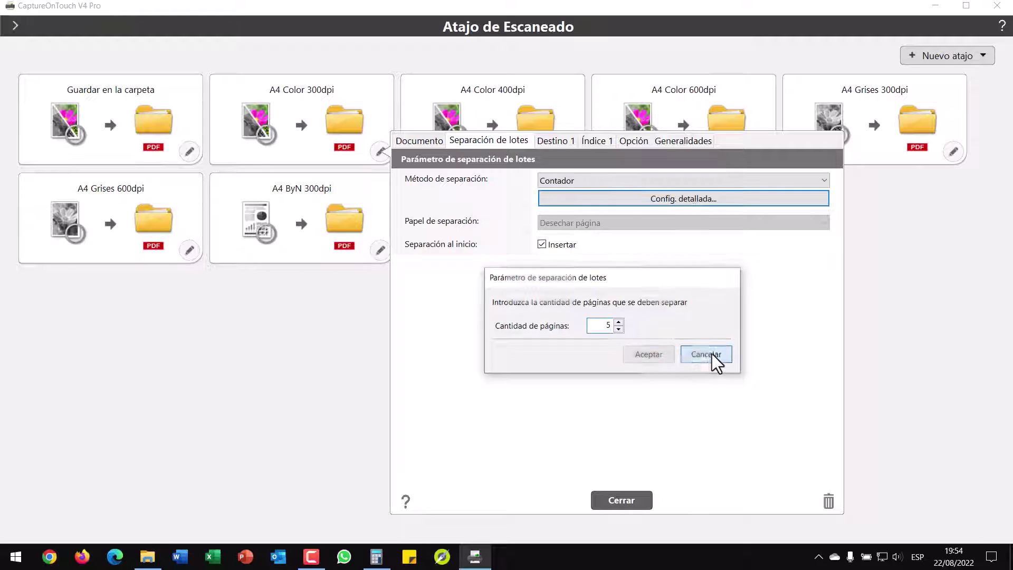
{"action": "left_click", "coordinate": [640, 179]}
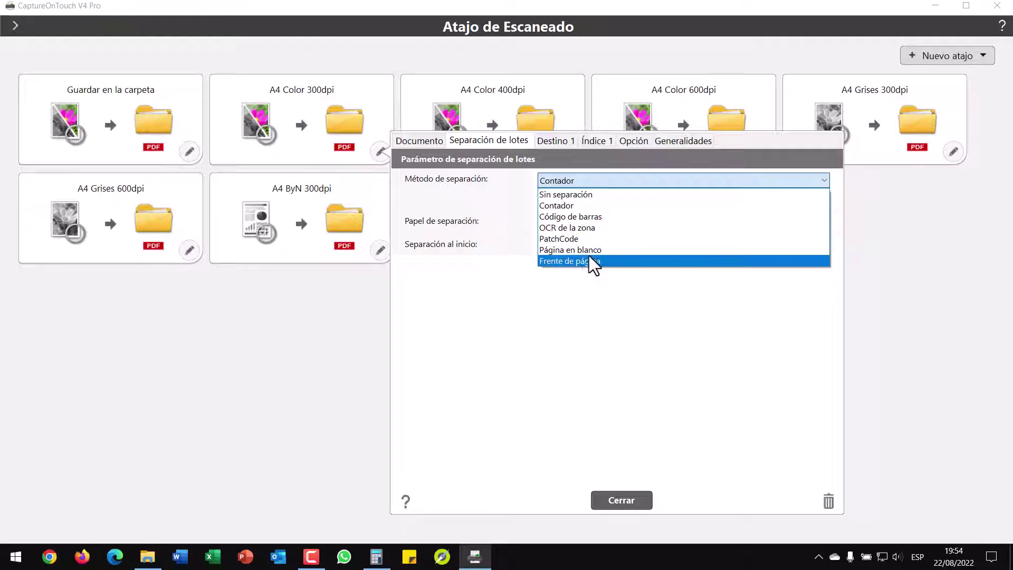
{"action": "left_click", "coordinate": [505, 183]}
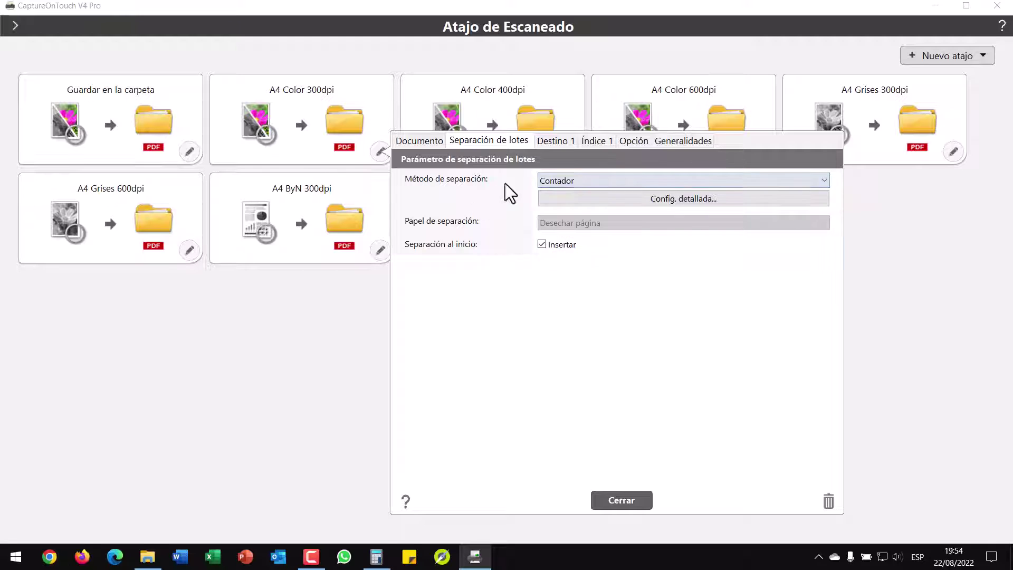
{"action": "left_click", "coordinate": [558, 181]}
{"action": "left_click", "coordinate": [578, 193]}
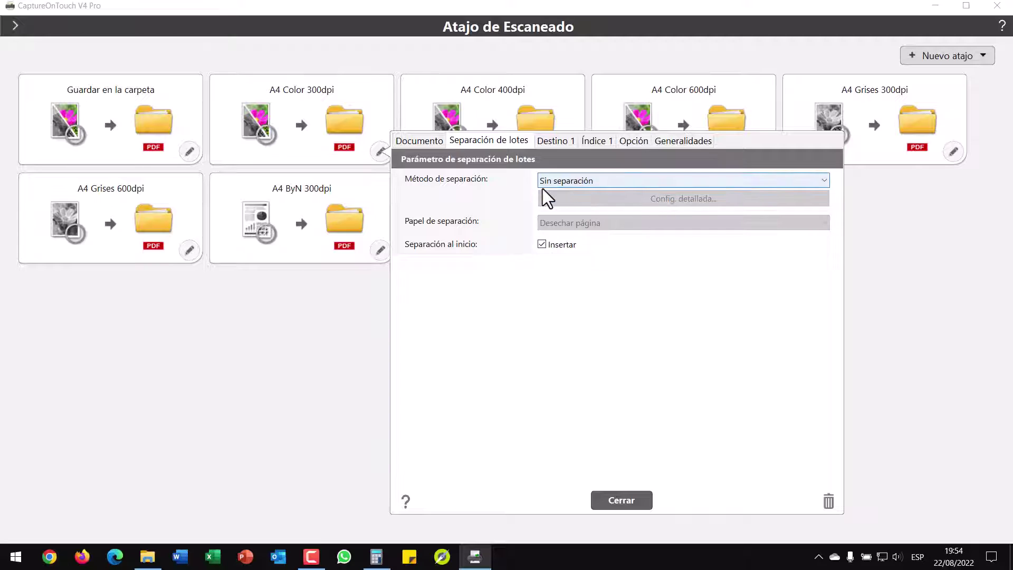
- Set the shortcut's destination folder to D:\DEMOs\Escaneos
{"action": "left_click", "coordinate": [554, 141]}
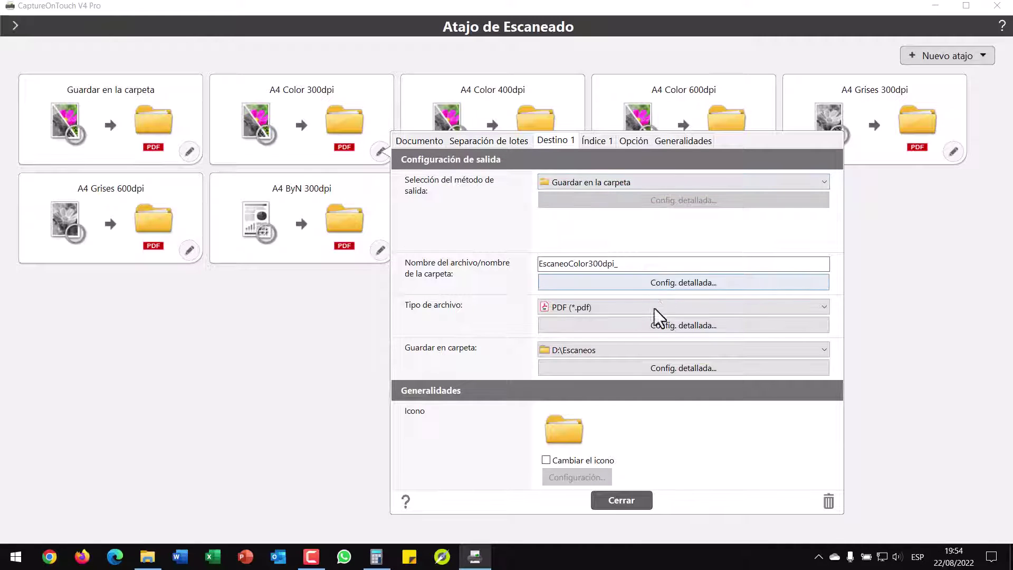
{"action": "left_click", "coordinate": [827, 350]}
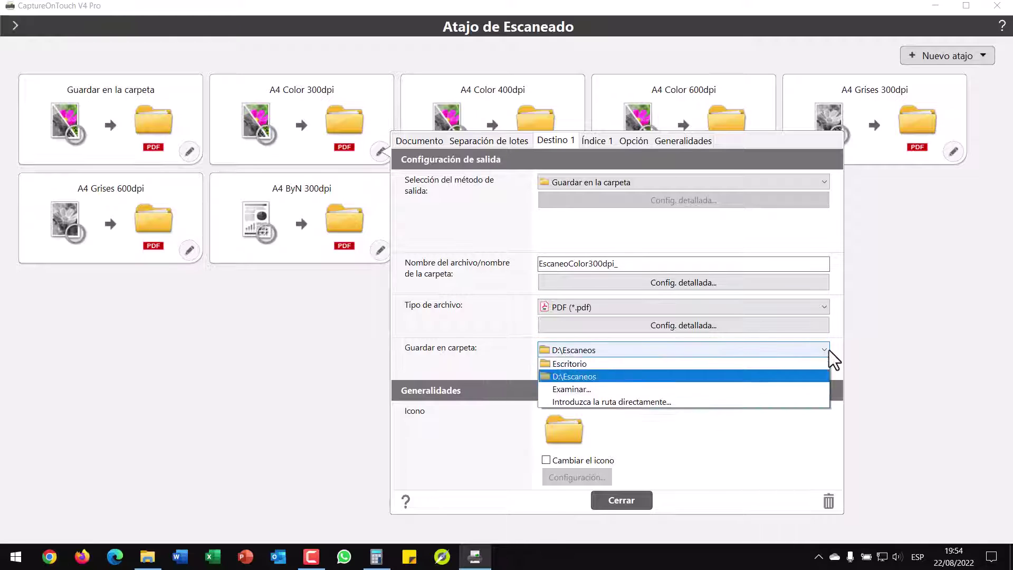
{"action": "left_click", "coordinate": [573, 416]}
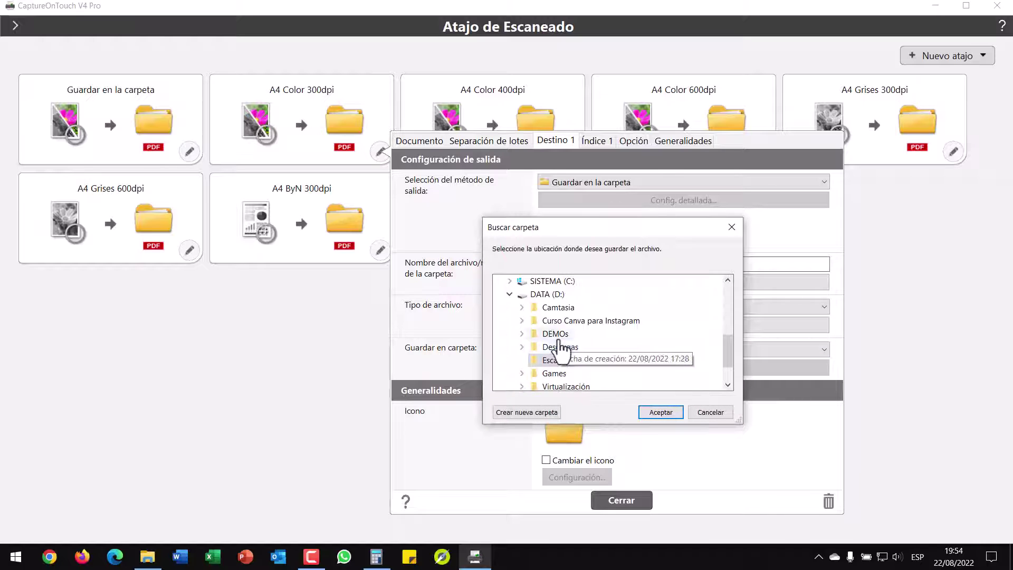
{"action": "double_click", "coordinate": [555, 334]}
{"action": "left_click", "coordinate": [570, 348]}
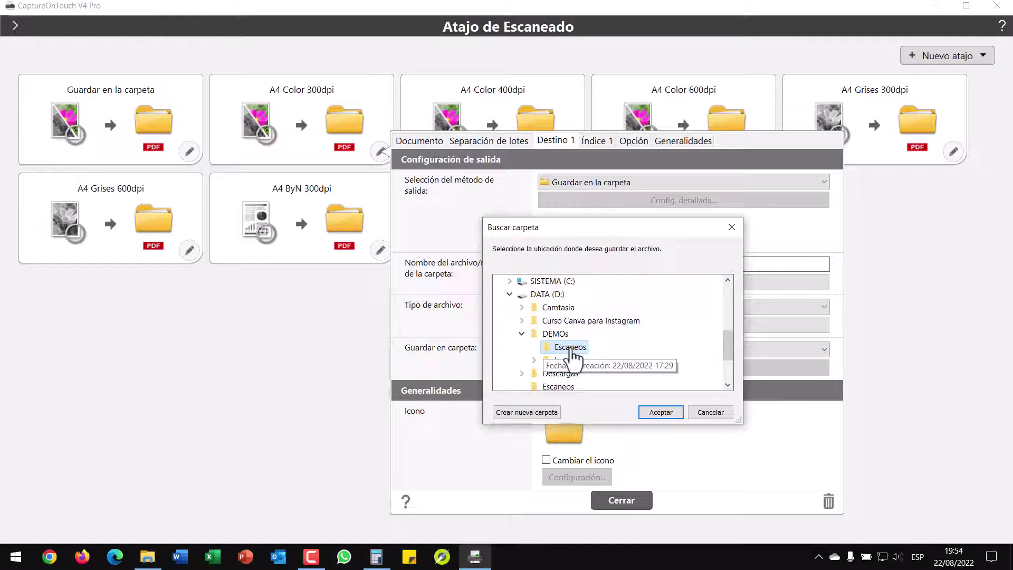
{"action": "left_click", "coordinate": [660, 412]}
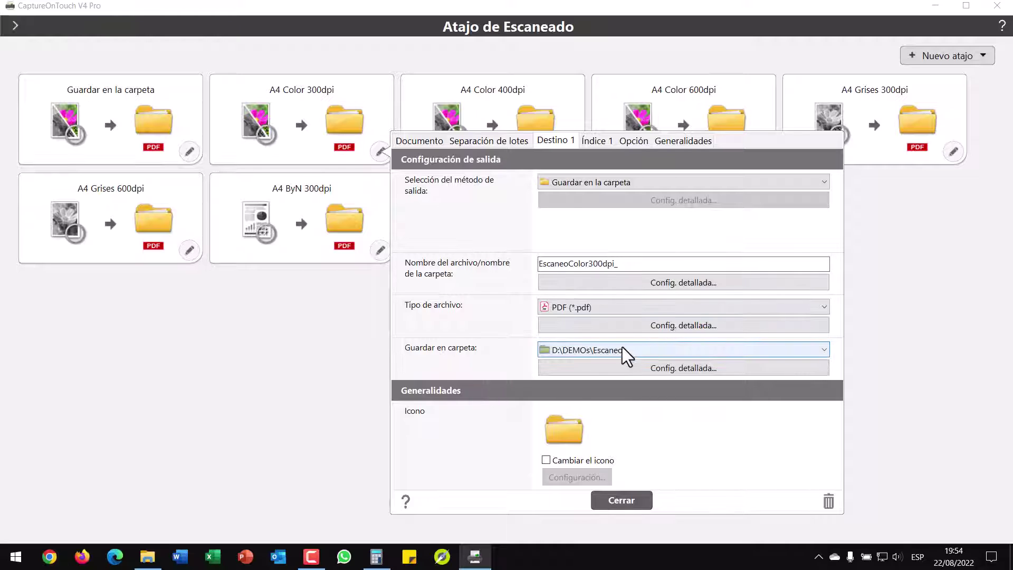
- Choose PDF as the shortcut's file type, accept the PDF settings with Spanish OCR information, and close the shortcut's settings
{"action": "left_click", "coordinate": [586, 309]}
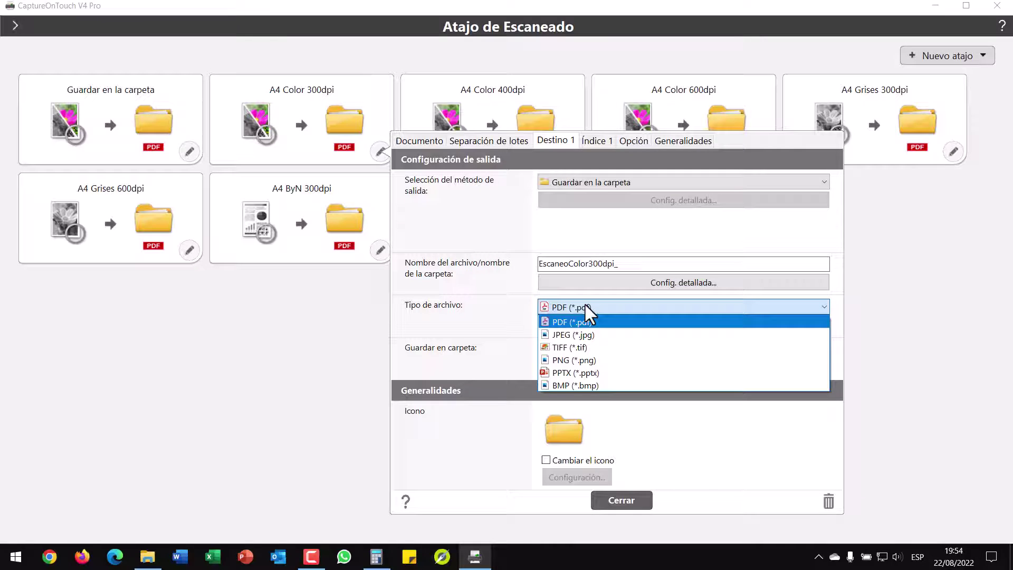
{"action": "left_click", "coordinate": [488, 303]}
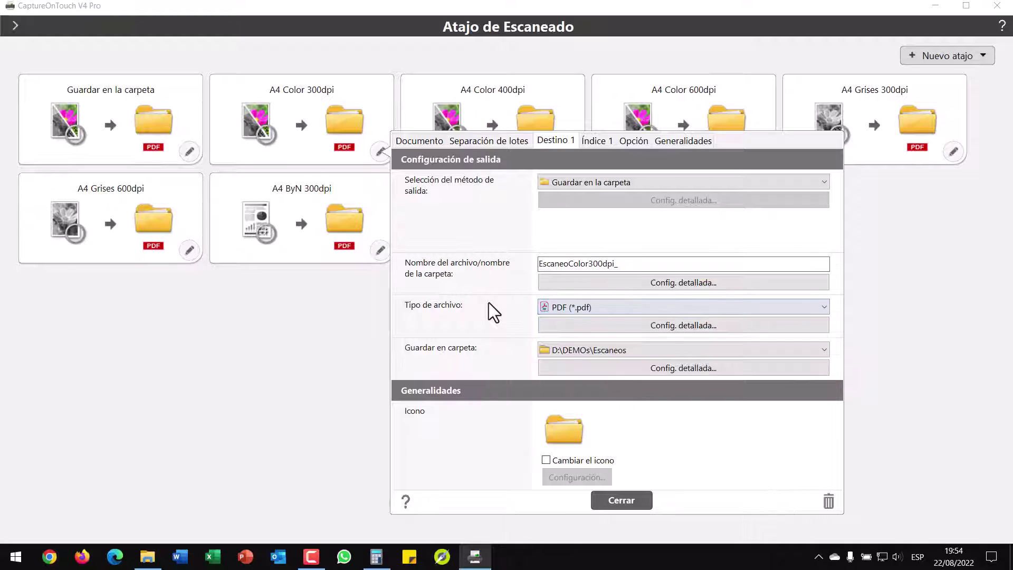
{"action": "left_click", "coordinate": [574, 307]}
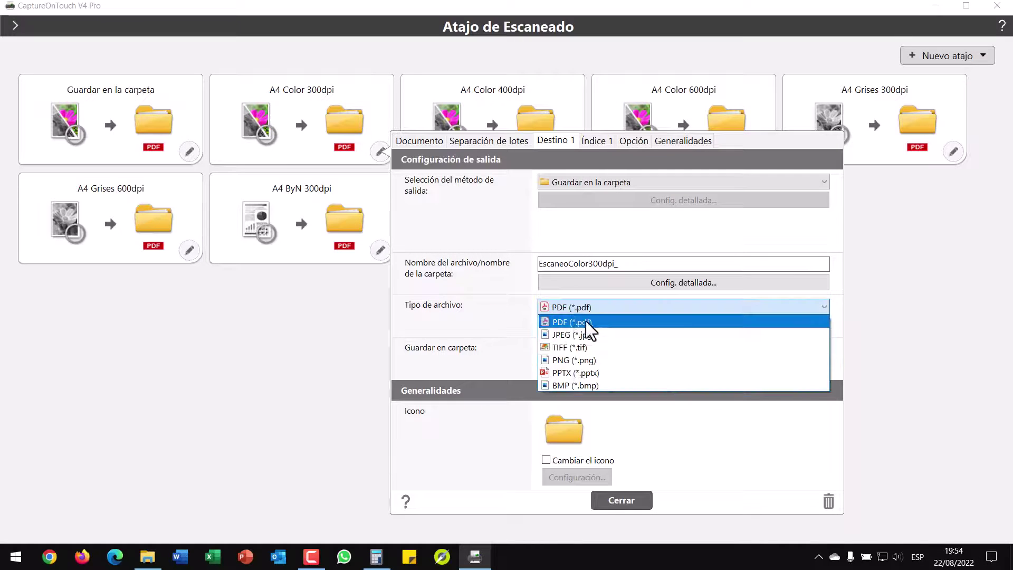
{"action": "left_click", "coordinate": [585, 323]}
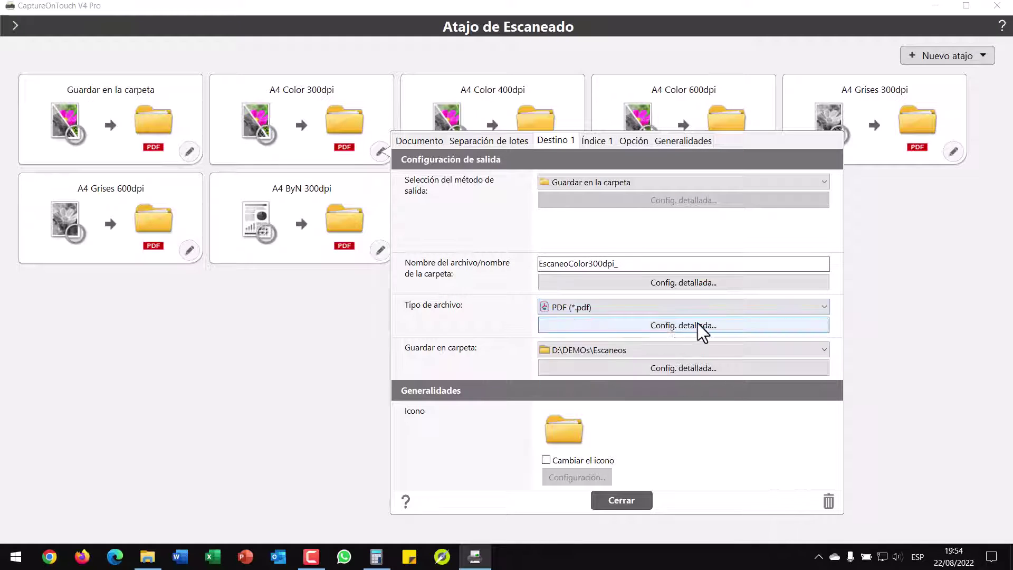
{"action": "left_click", "coordinate": [659, 330]}
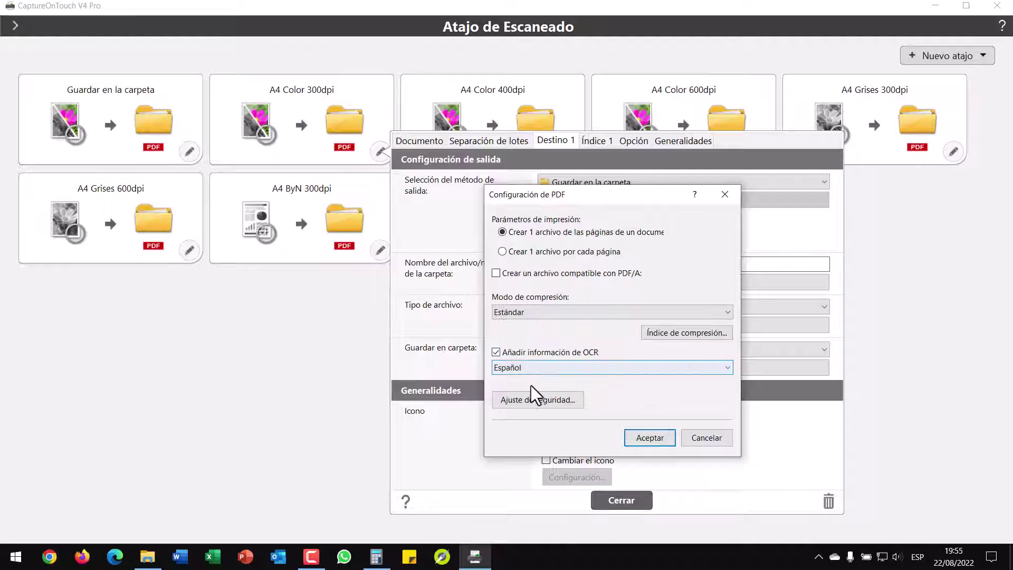
{"action": "left_click", "coordinate": [644, 438]}
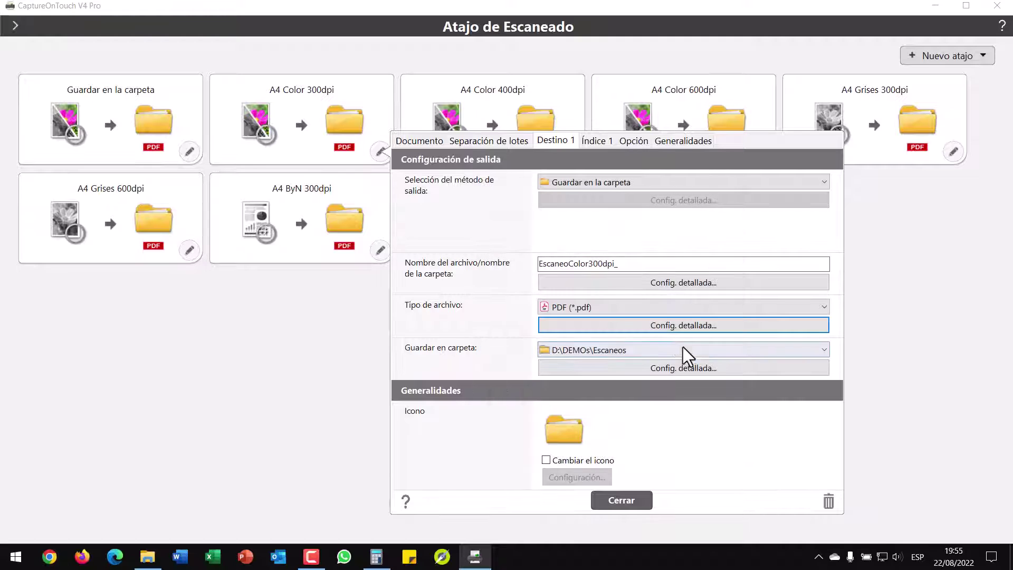
{"action": "left_click", "coordinate": [628, 504]}
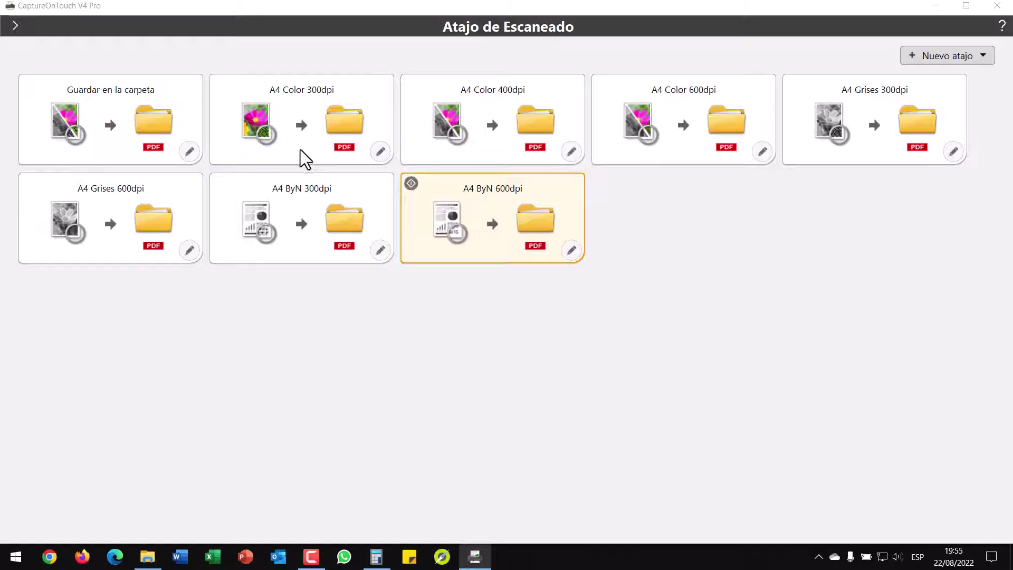
- Scan the loaded pages with the A4 Color 300dpi shortcut
{"action": "left_click", "coordinate": [311, 90]}
{"action": "left_click", "coordinate": [270, 89]}
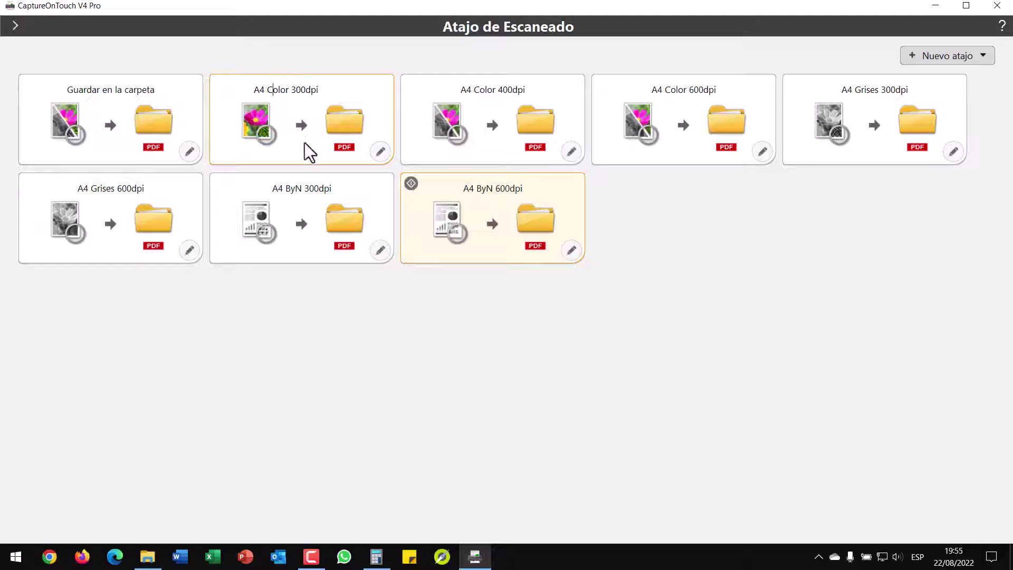
{"action": "left_click", "coordinate": [304, 153]}
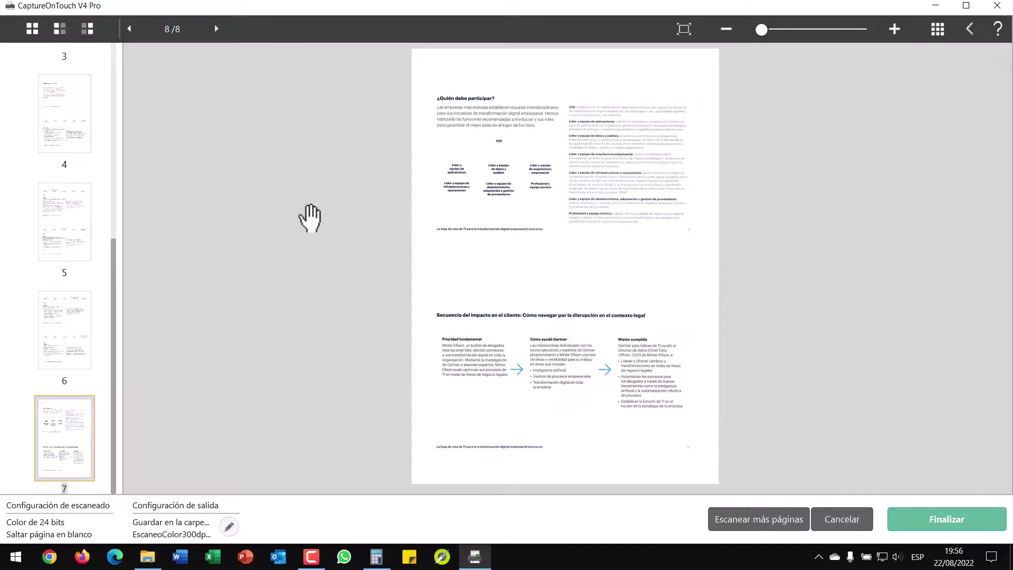
- Examine the select, replace, delete and insert-separation options for scanned page 5, and preview page 4
{"action": "right_click", "coordinate": [68, 238]}
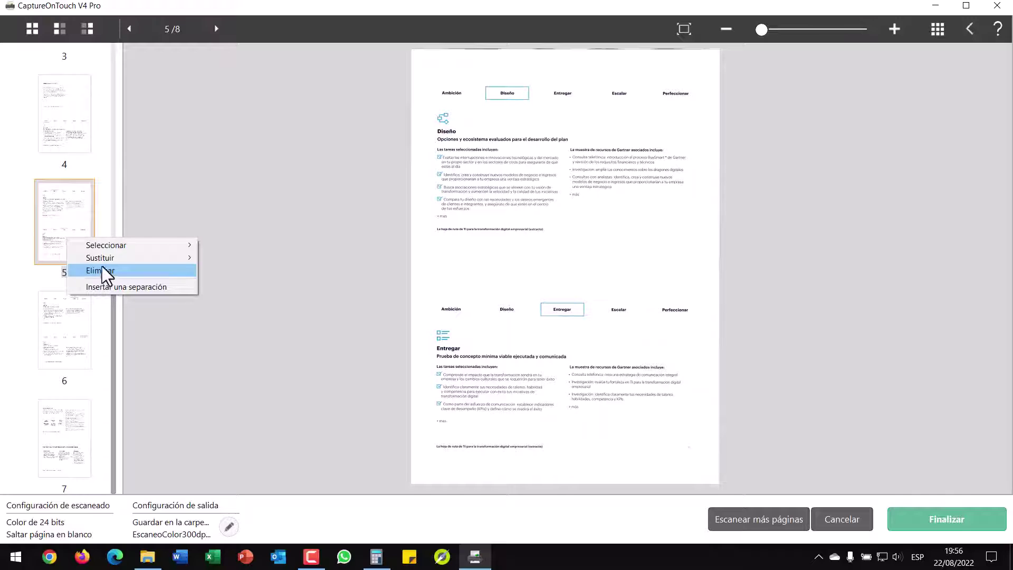
{"action": "mouse_move", "coordinate": [104, 259]}
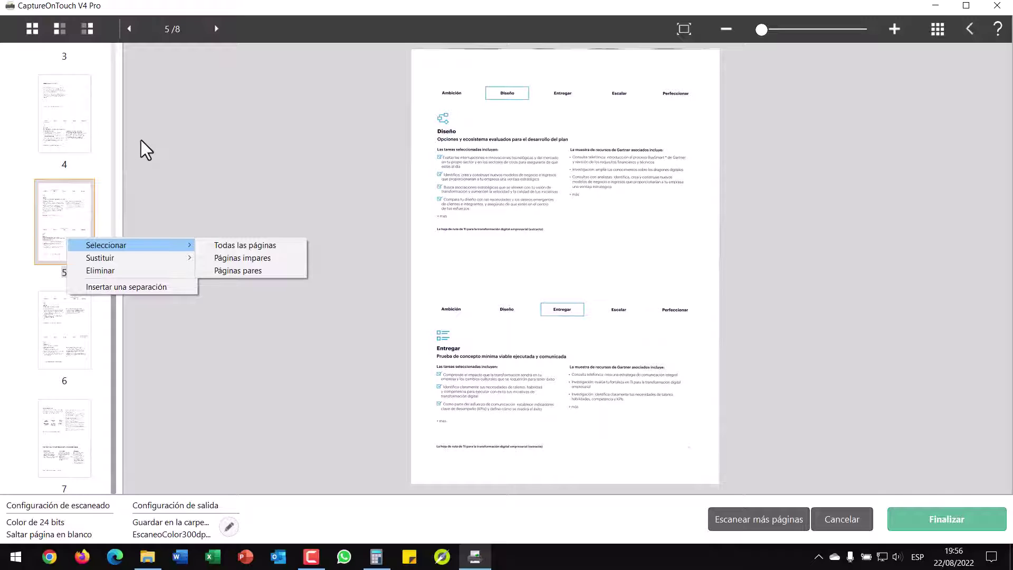
{"action": "left_click", "coordinate": [66, 142]}
{"action": "right_click", "coordinate": [80, 227]}
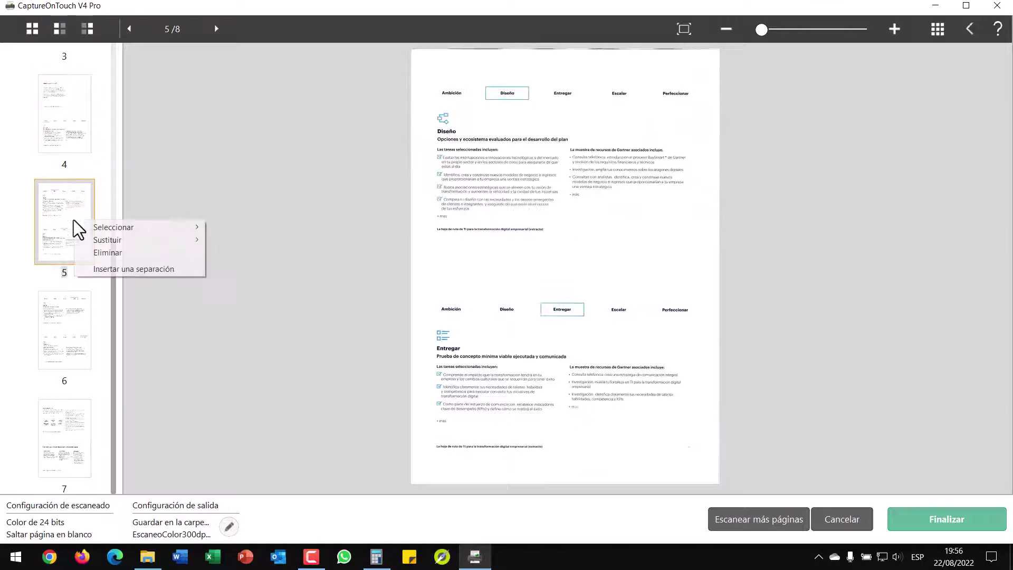
{"action": "left_click", "coordinate": [63, 212]}
{"action": "right_click", "coordinate": [62, 207]}
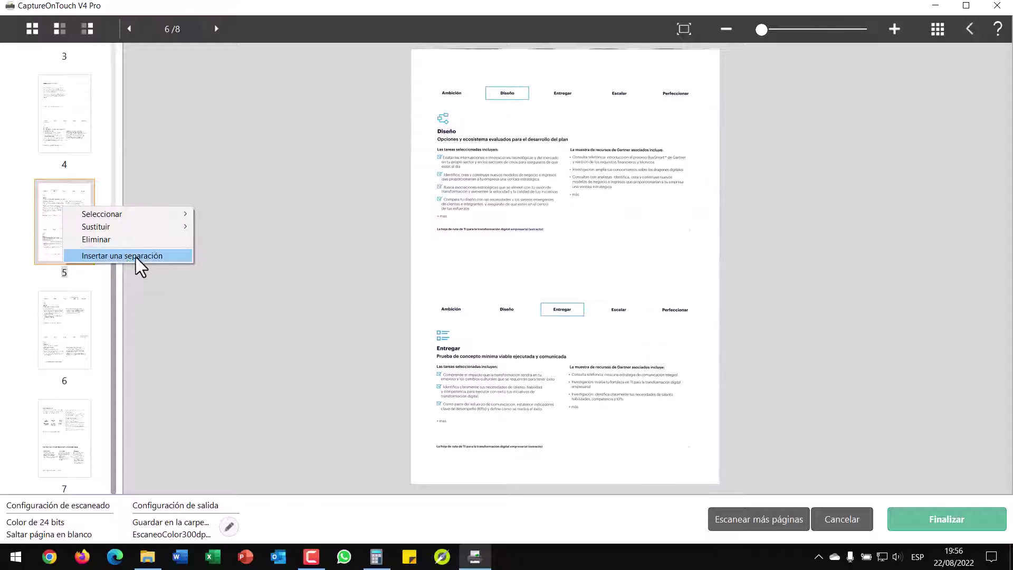
{"action": "left_click", "coordinate": [84, 136]}
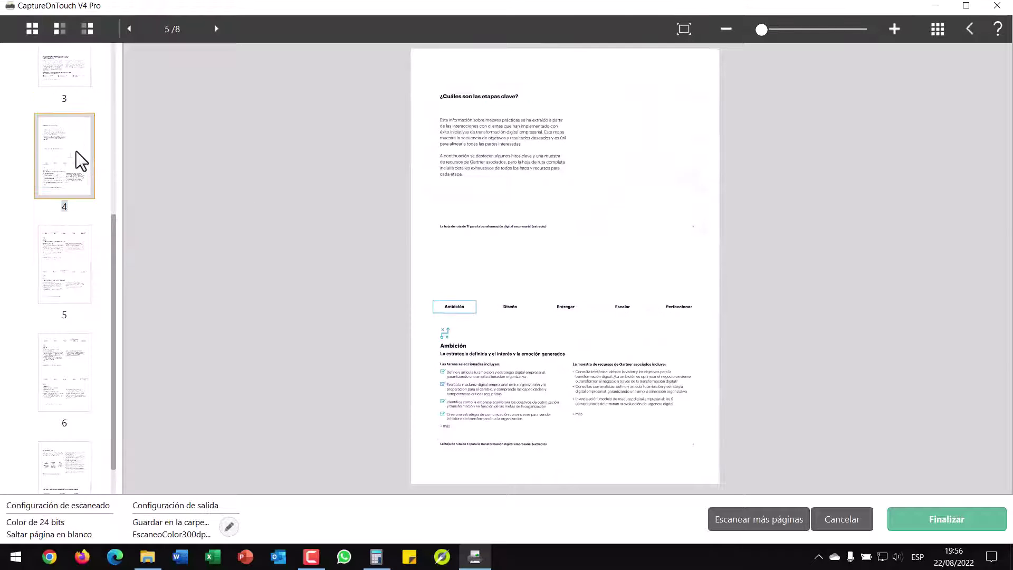
- Preview scanned pages 1, 2 and 3 to locate where the first document ends
{"action": "scroll", "coordinate": [79, 160], "scroll_direction": "up", "scroll_amount": 5}
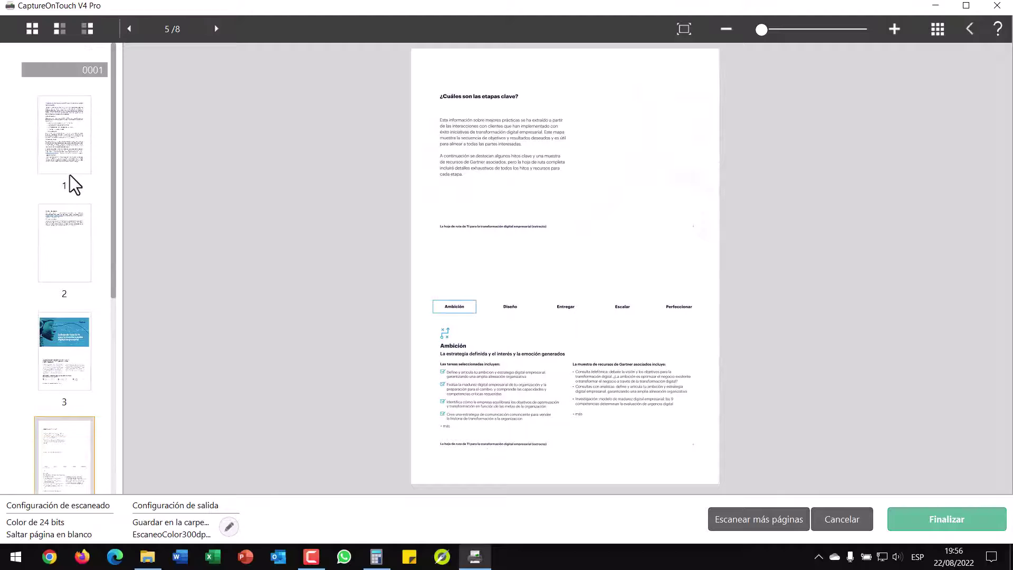
{"action": "left_click", "coordinate": [82, 136]}
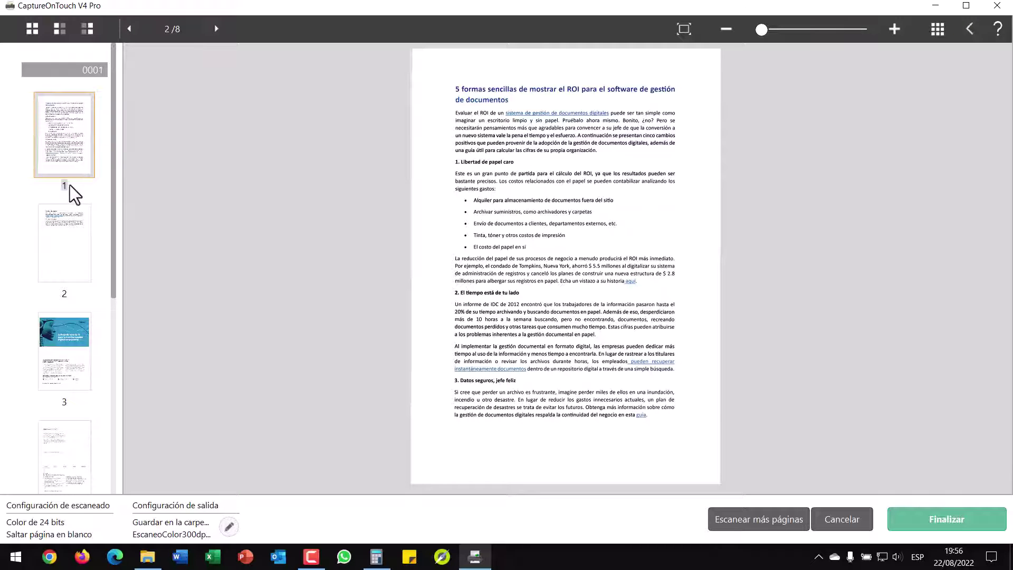
{"action": "left_click", "coordinate": [64, 244]}
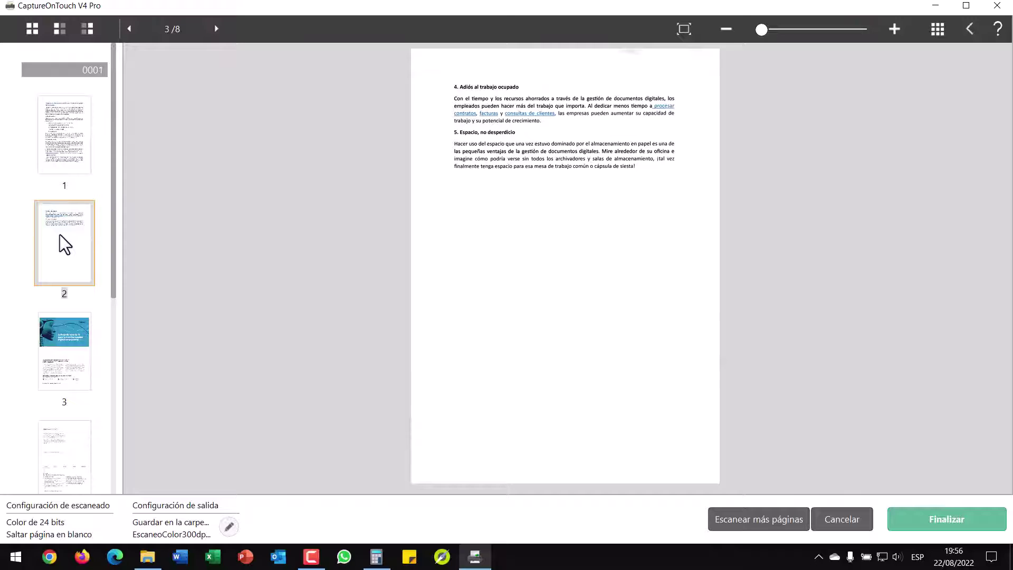
{"action": "left_click", "coordinate": [64, 338]}
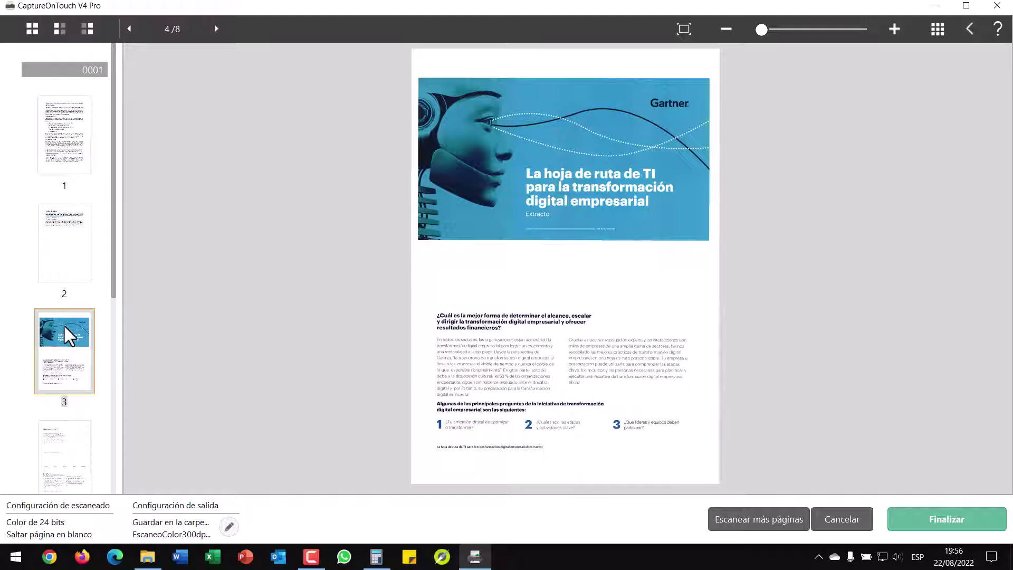
- Insert a separation after scanned page 3 and delete that separation again
{"action": "right_click", "coordinate": [66, 330]}
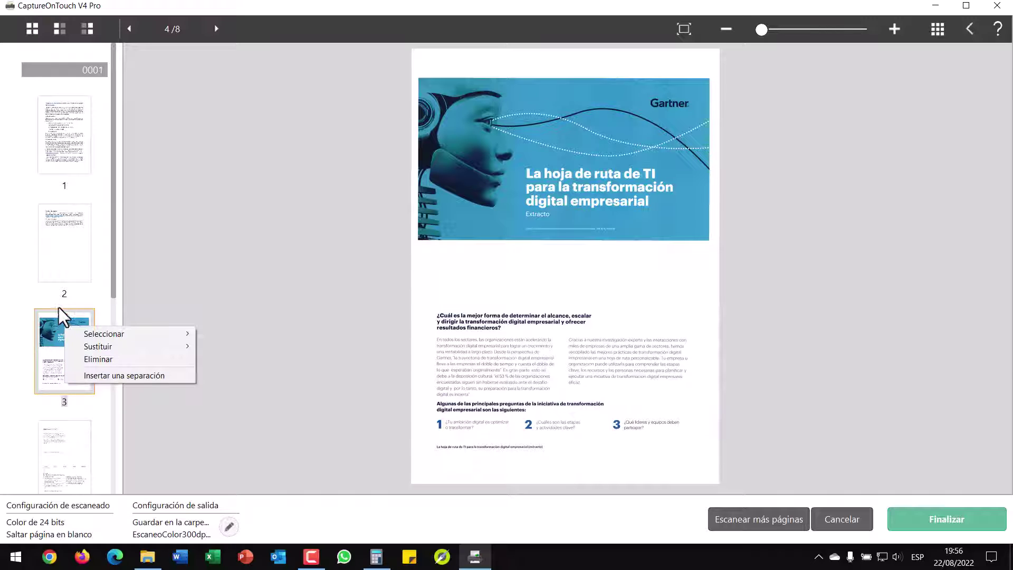
{"action": "left_click", "coordinate": [114, 375]}
{"action": "left_click", "coordinate": [70, 430]}
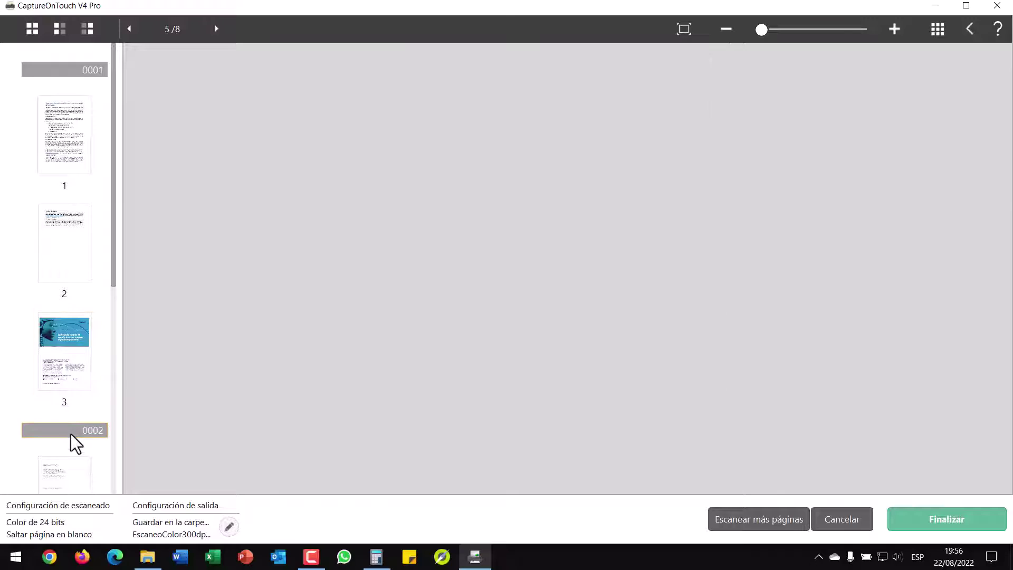
{"action": "right_click", "coordinate": [70, 432]}
{"action": "left_click", "coordinate": [110, 467]}
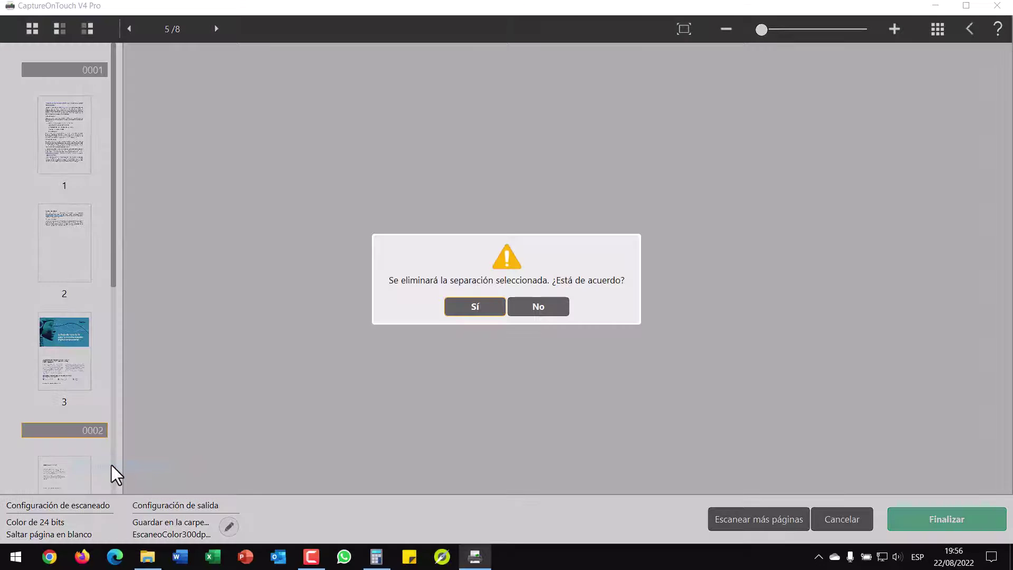
{"action": "left_click", "coordinate": [480, 312]}
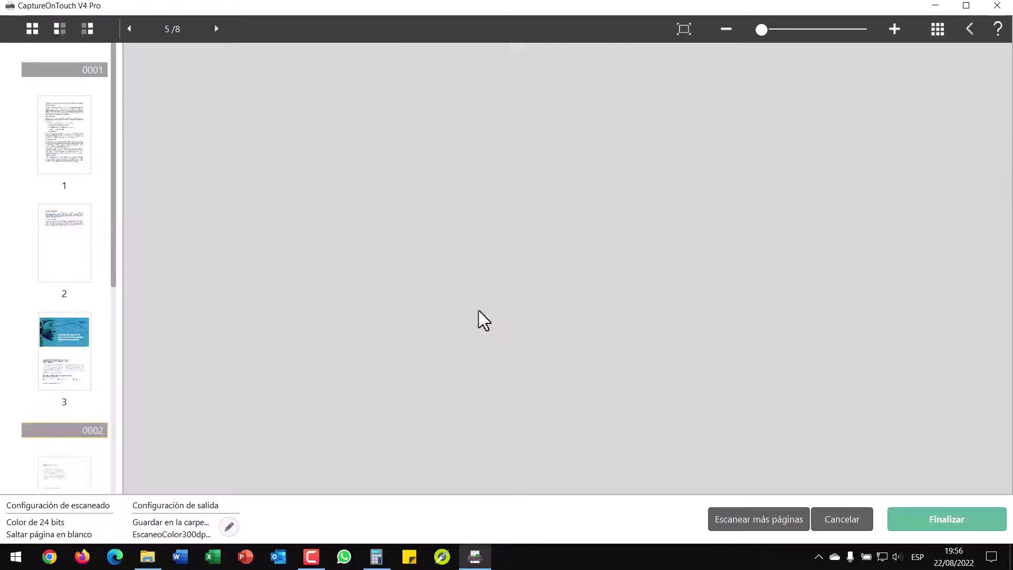
- Insert a separation after scanned page 2 so the remaining pages form a second document
{"action": "left_click", "coordinate": [74, 253]}
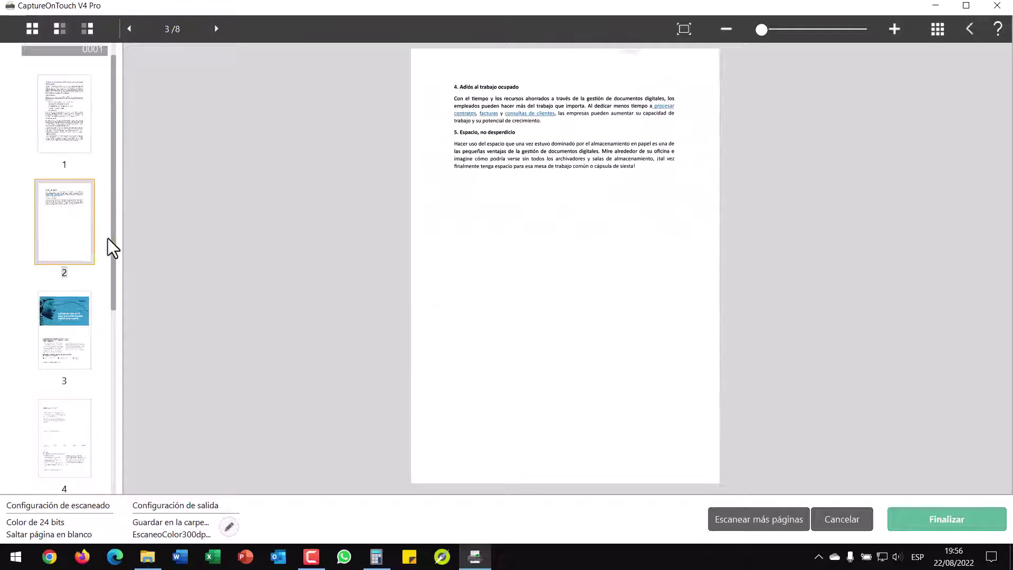
{"action": "right_click", "coordinate": [68, 254]}
{"action": "left_click", "coordinate": [136, 300]}
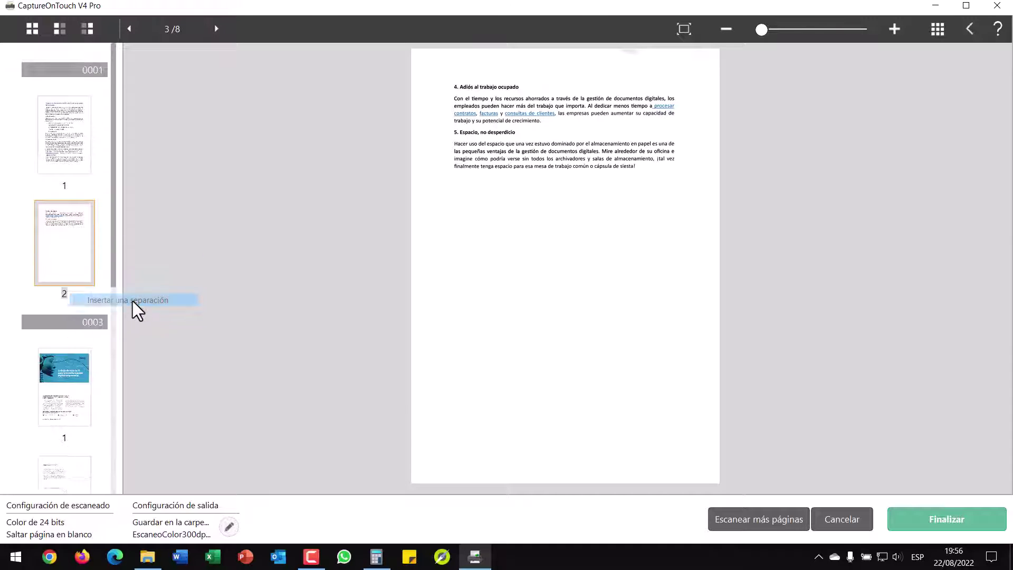
- Check the page split by previewing both pages of the first document and the pages of the second document
{"action": "left_click", "coordinate": [73, 140]}
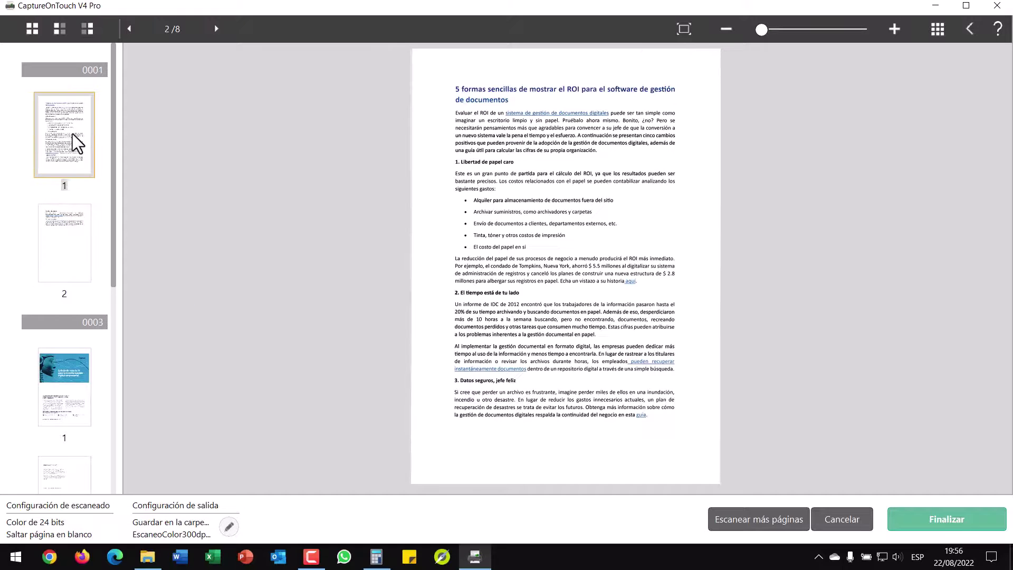
{"action": "left_click", "coordinate": [59, 264]}
{"action": "left_click", "coordinate": [74, 138]}
{"action": "left_click", "coordinate": [69, 268]}
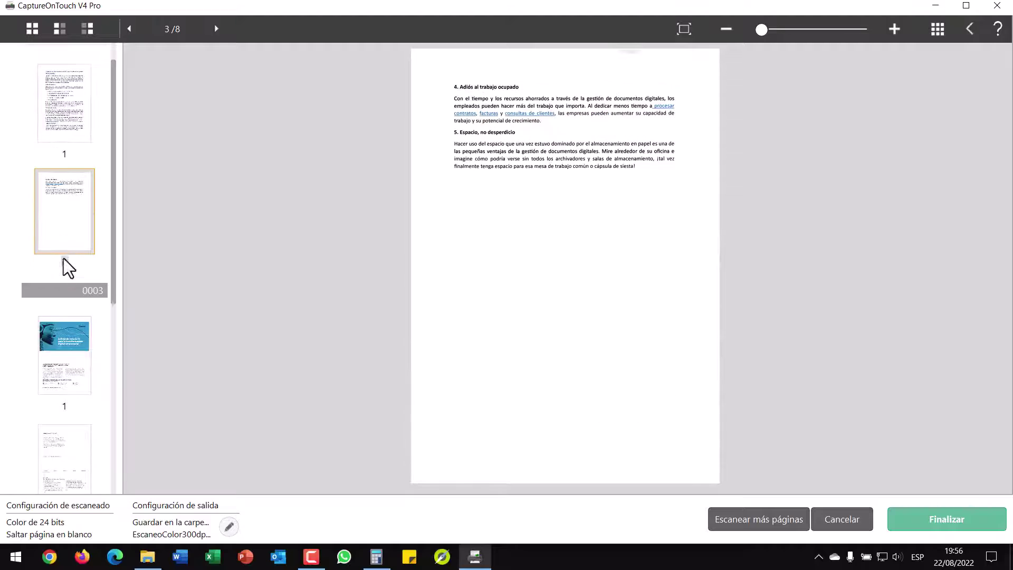
{"action": "left_click", "coordinate": [70, 337]}
{"action": "scroll", "coordinate": [64, 340], "scroll_direction": "down", "scroll_amount": 4}
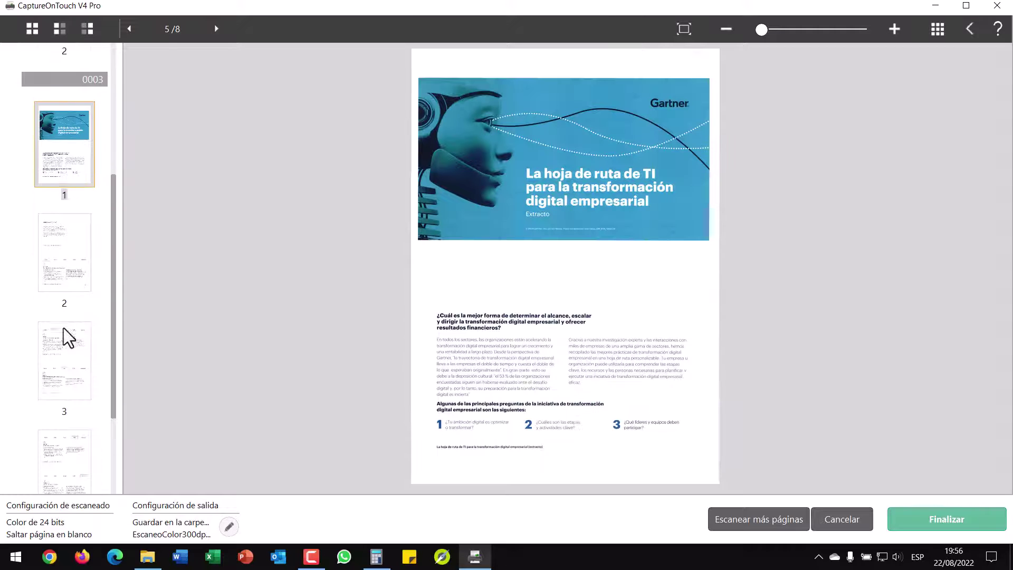
{"action": "scroll", "coordinate": [85, 220], "scroll_direction": "up", "scroll_amount": 6}
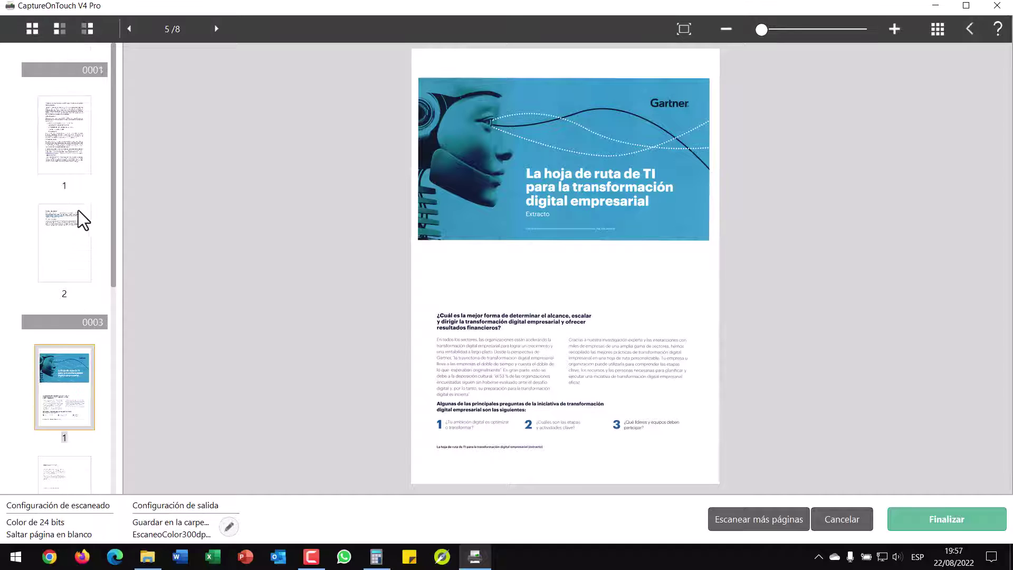
{"action": "left_click", "coordinate": [61, 125]}
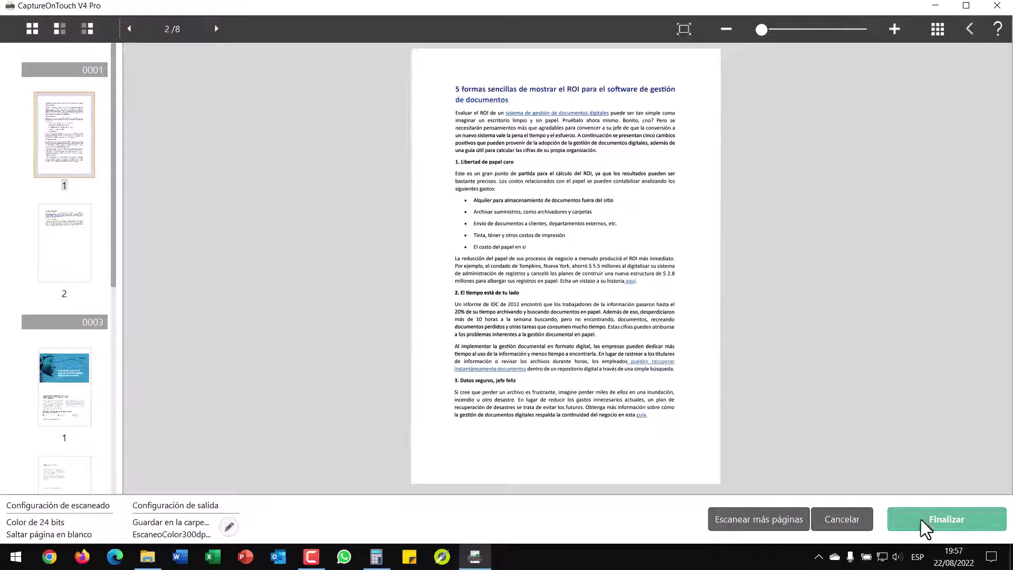
- Finish the scan batch and open the storage folder of the A4 Color 300dpi shortcut
{"action": "left_click", "coordinate": [935, 524]}
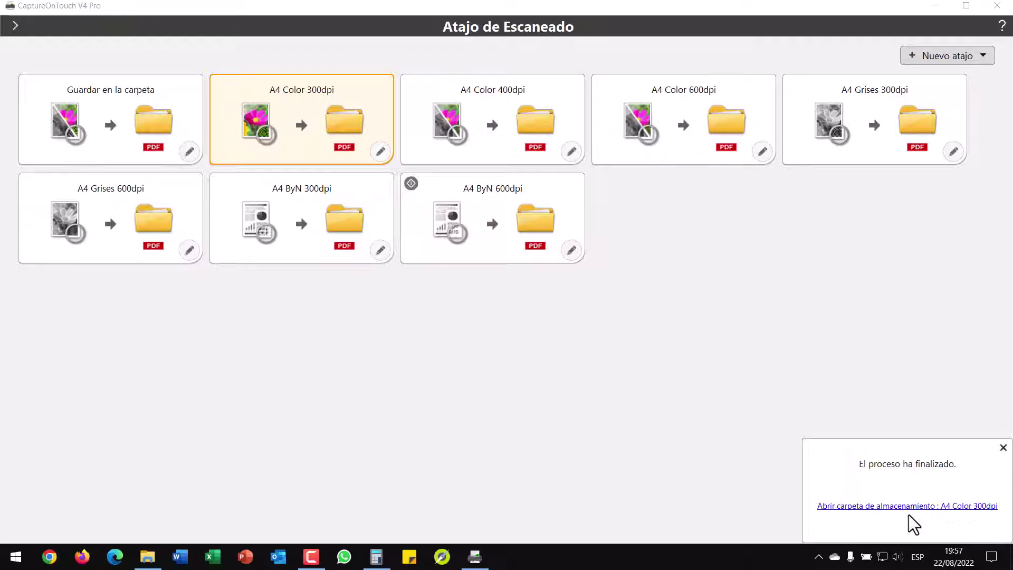
{"action": "left_click", "coordinate": [883, 507]}
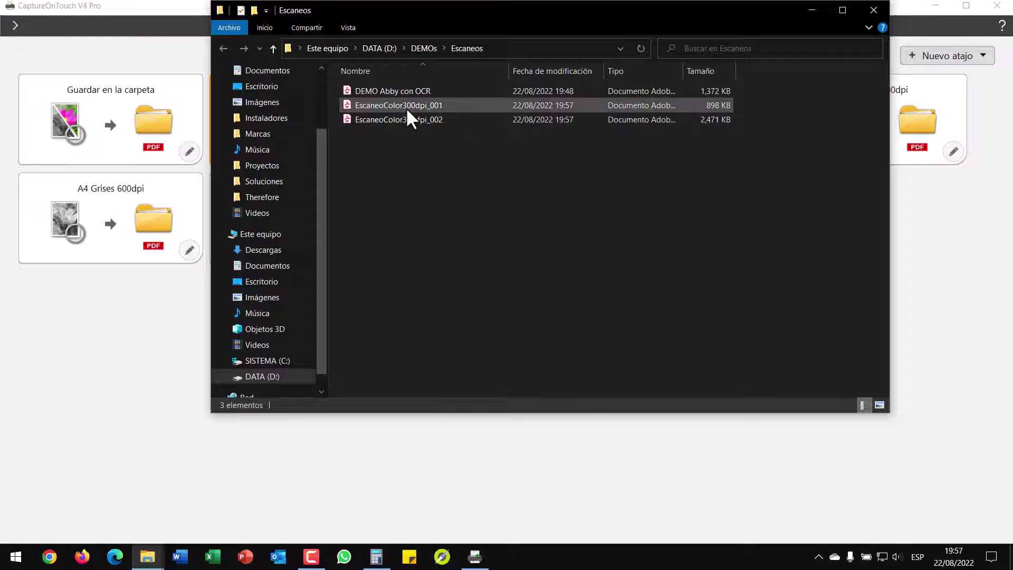
- Open EscaneoColor300dpi_001 in Acrobat, look through its first page, and close it
{"action": "left_click", "coordinate": [419, 109]}
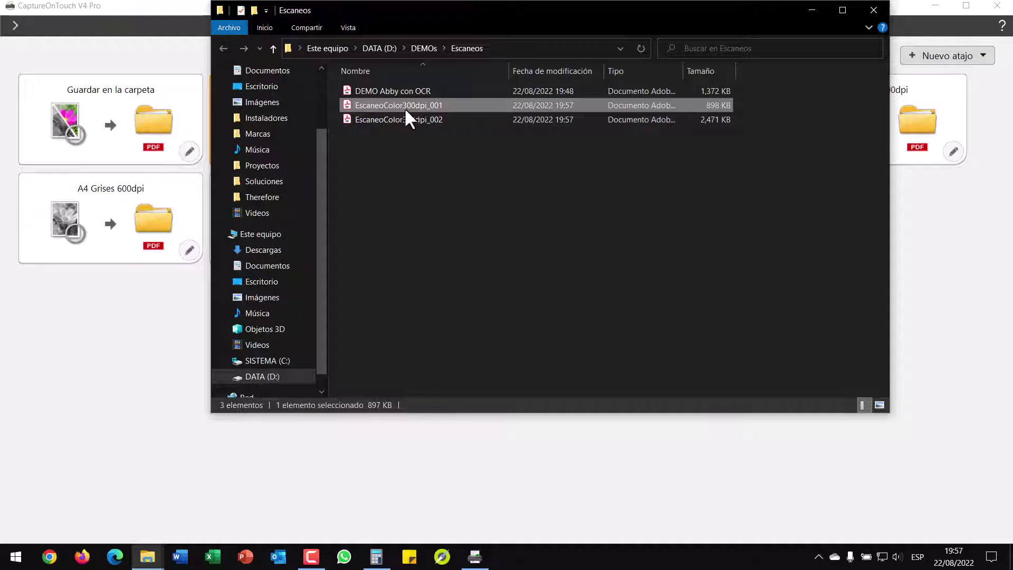
{"action": "double_click", "coordinate": [413, 107]}
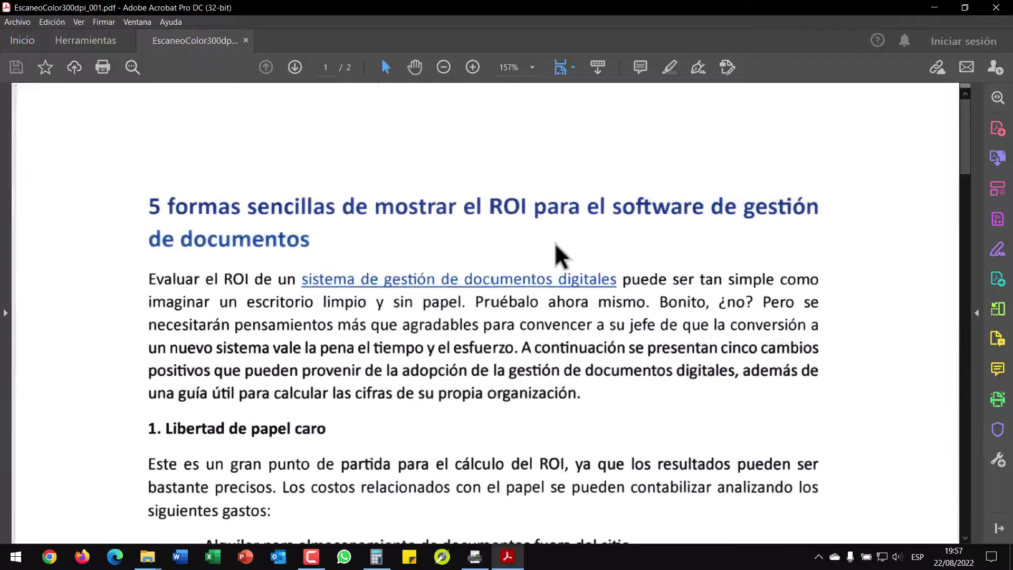
{"action": "scroll", "coordinate": [554, 256], "scroll_direction": "down", "scroll_amount": 3}
{"action": "left_click", "coordinate": [996, 7]}
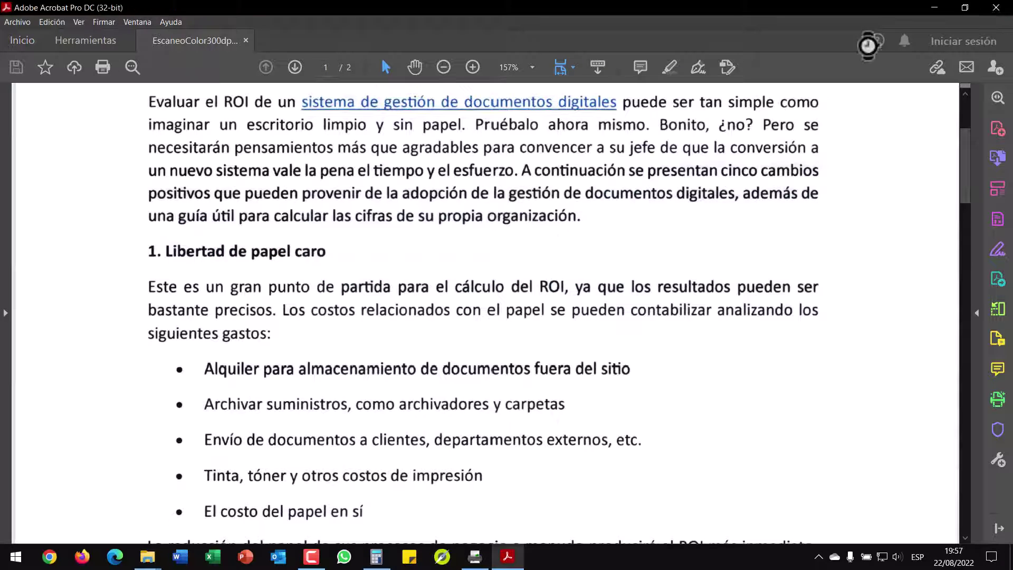
- Open EscaneoColor300dpi_002 in Acrobat and examine its first page at a reduced zoom
{"action": "double_click", "coordinate": [426, 119]}
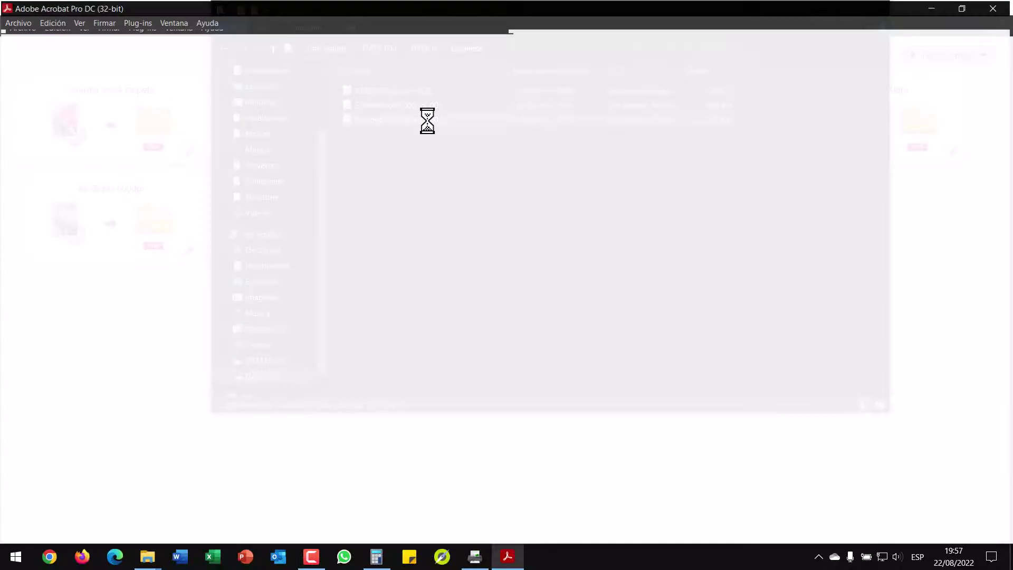
{"action": "scroll", "coordinate": [533, 247], "scroll_direction": "down", "scroll_amount": 3}
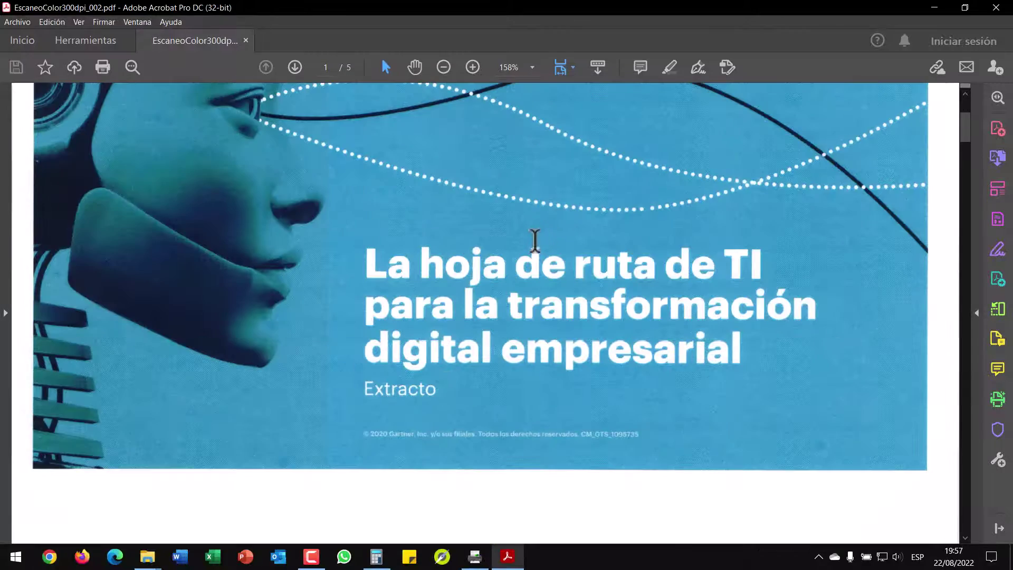
{"action": "scroll", "coordinate": [534, 247], "scroll_direction": "down", "scroll_amount": 4}
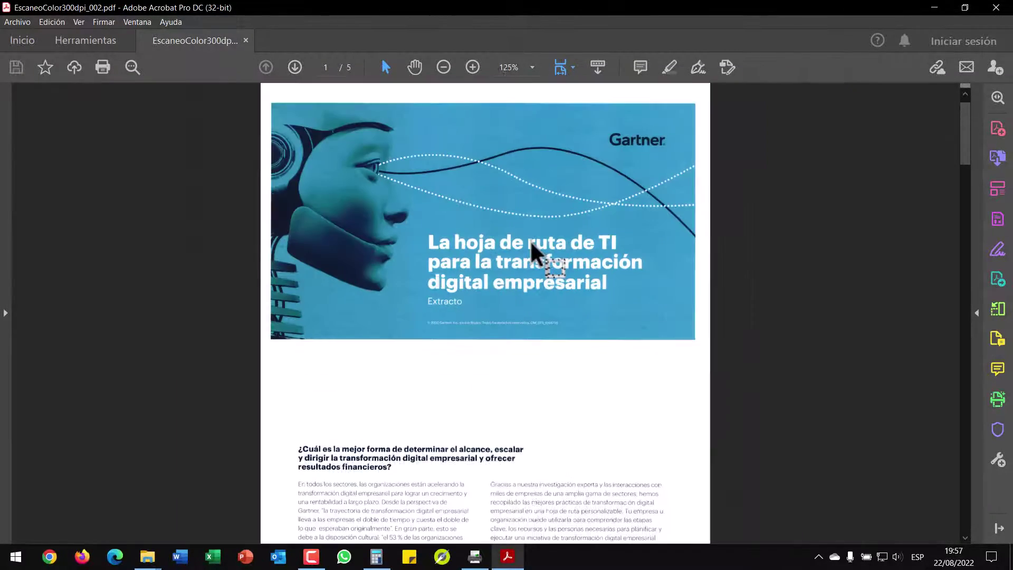
{"action": "scroll", "coordinate": [543, 260], "scroll_direction": "down", "scroll_amount": 5}
{"action": "scroll", "coordinate": [424, 266], "scroll_direction": "up", "scroll_amount": 1}
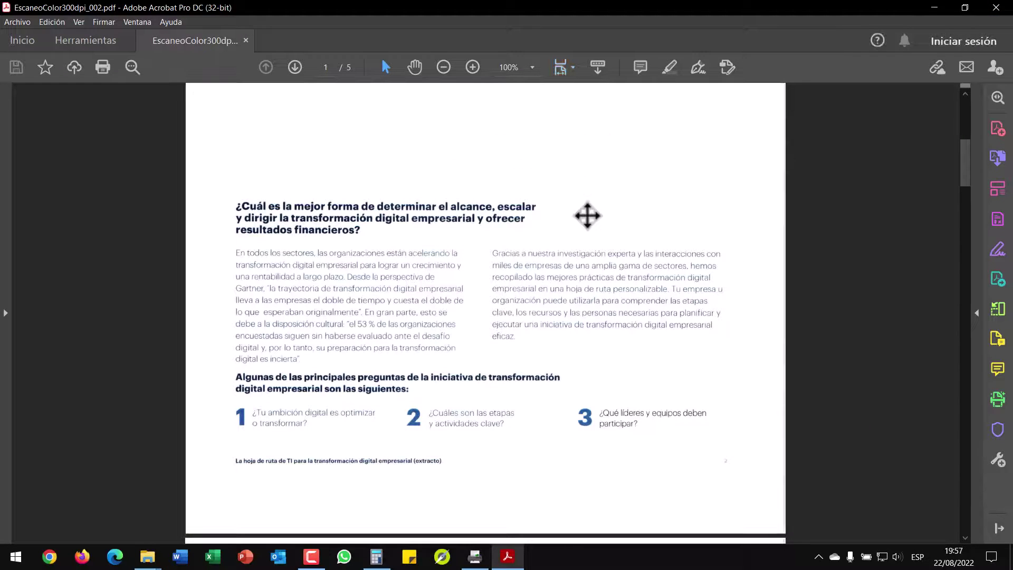
- Search the EscaneoColor300dpi_002 PDF for "gracias" and for each occurrence of "participar", and close the PDF
{"action": "key", "text": "ctrl+f"}
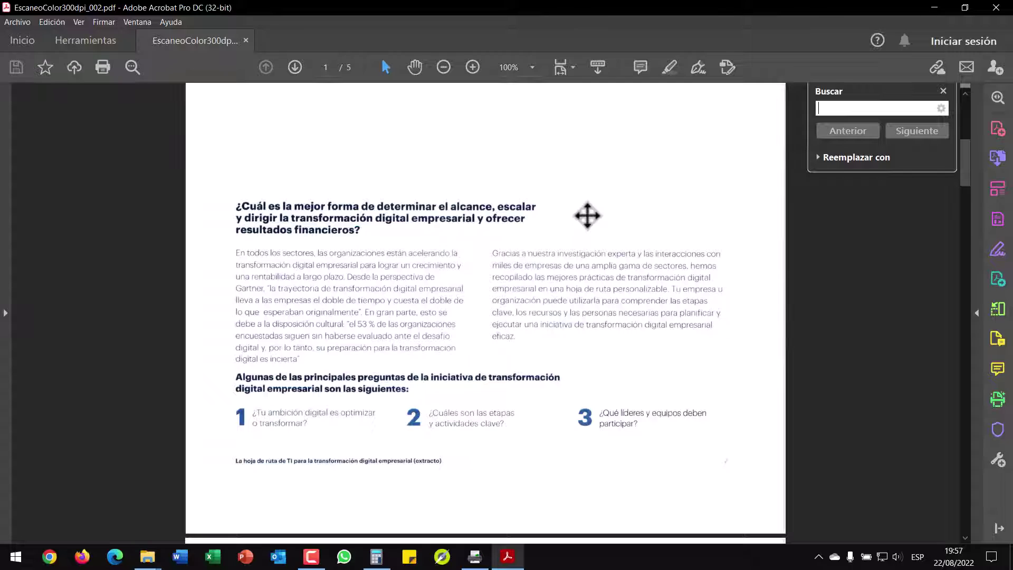
{"action": "type", "text": "gracias"}
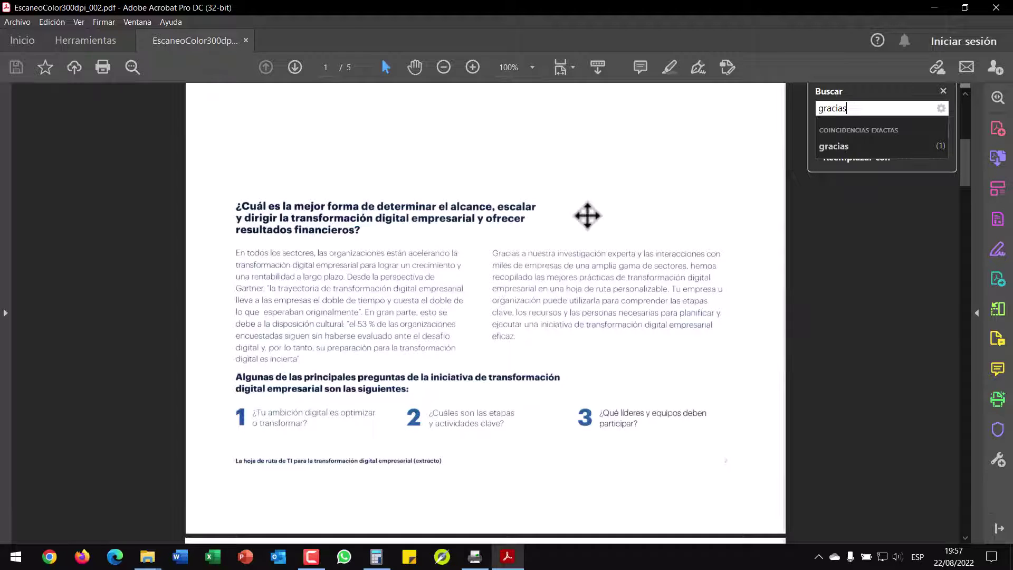
{"action": "key", "text": "Return"}
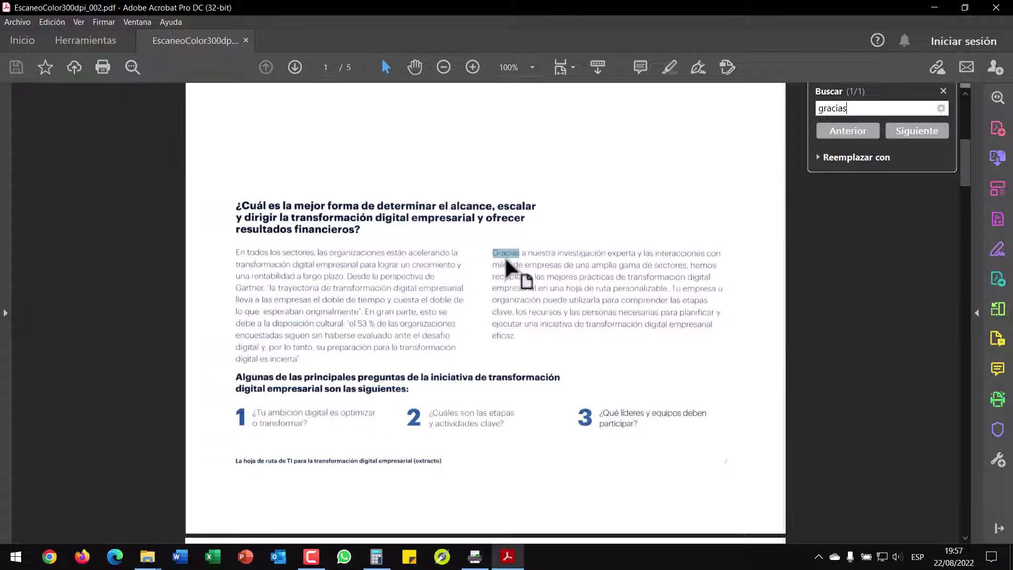
{"action": "double_click", "coordinate": [854, 109]}
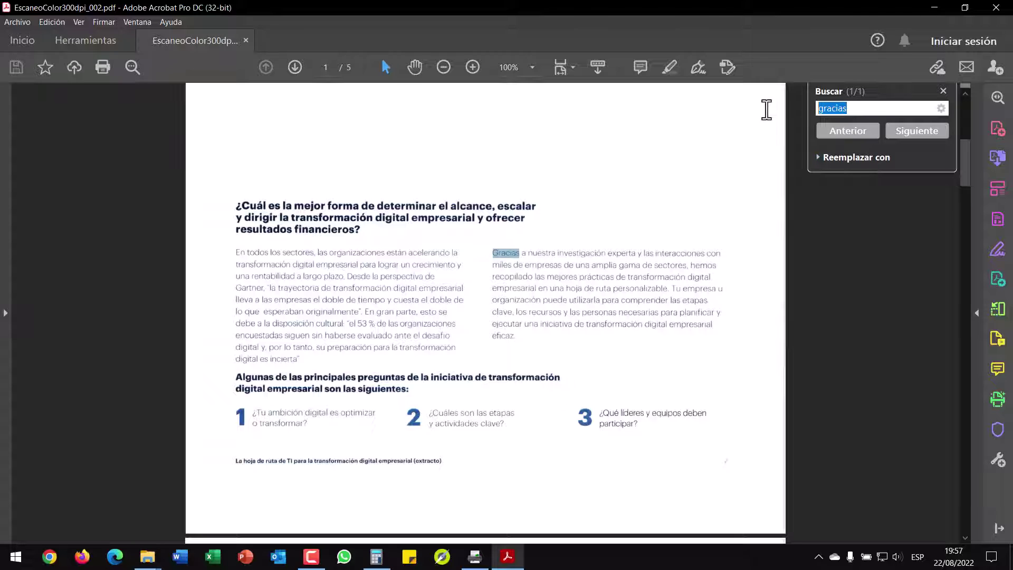
{"action": "type", "text": "parti"}
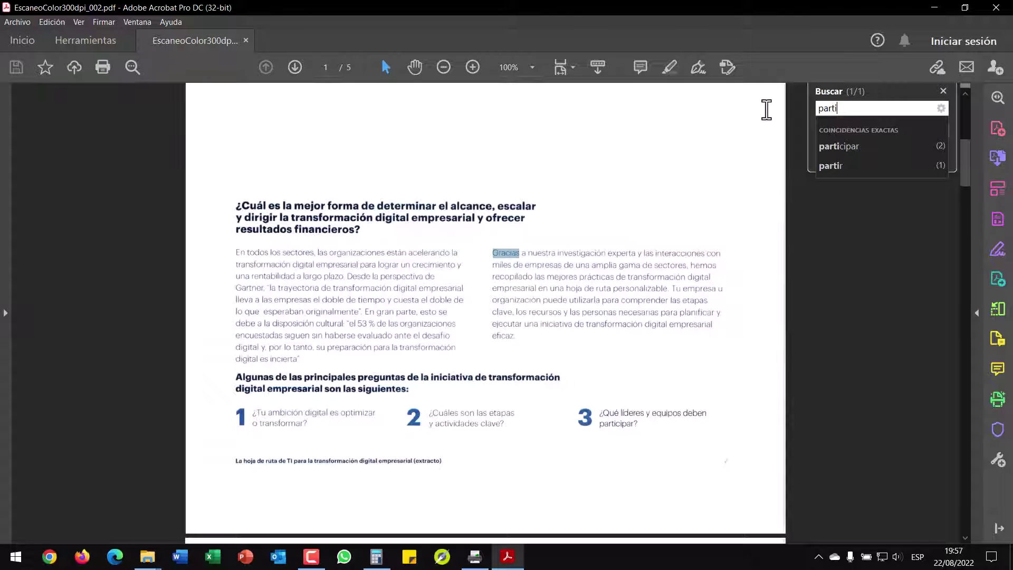
{"action": "left_click", "coordinate": [839, 147]}
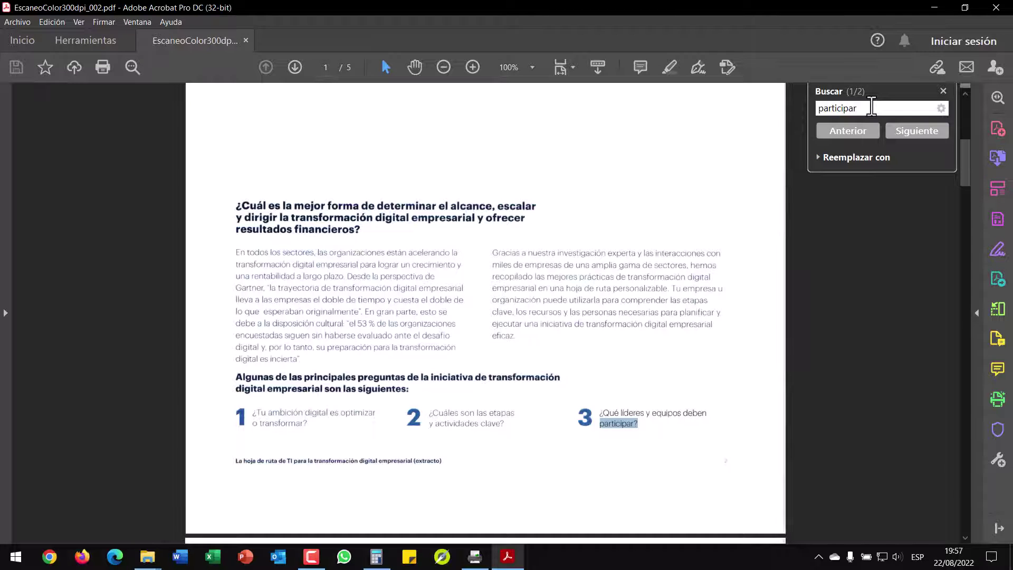
{"action": "key", "text": "Return"}
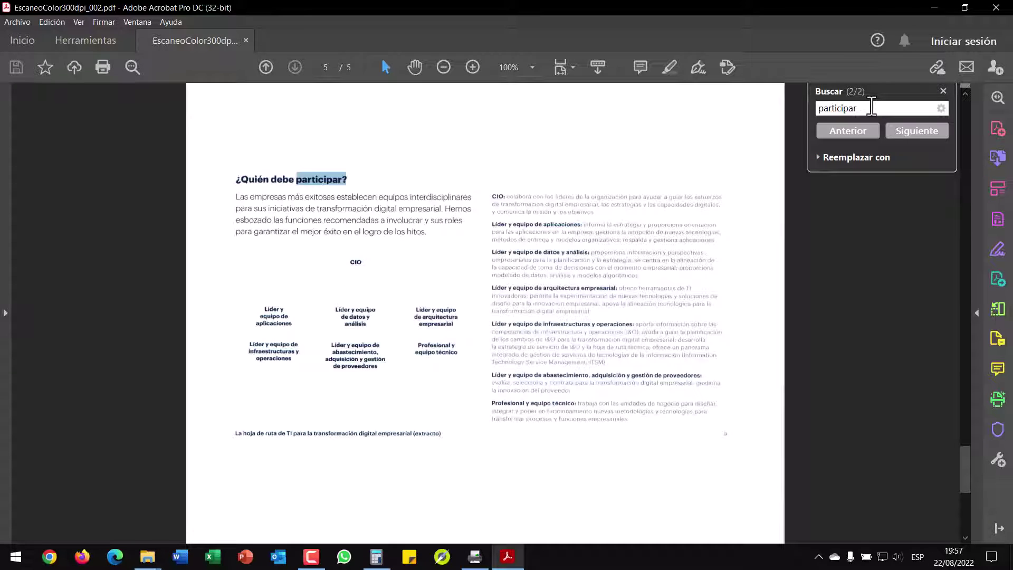
{"action": "left_click", "coordinate": [996, 7]}
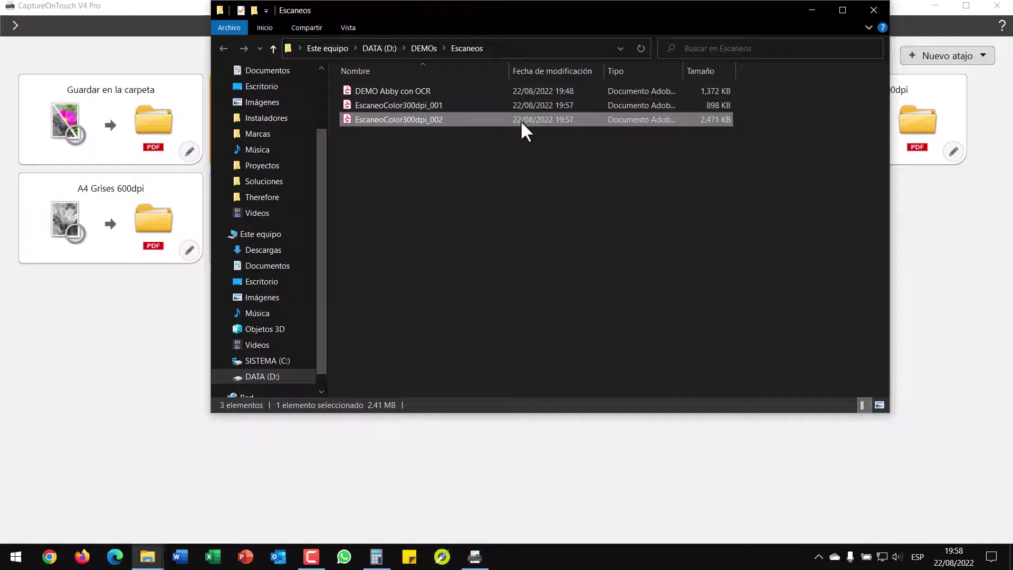
- Review the two scanned PDFs in the Escaneos folder, and close the folder and CaptureOnTouch
{"action": "left_click_drag", "start_coordinate": [505, 8], "coordinate": [490, 55]}
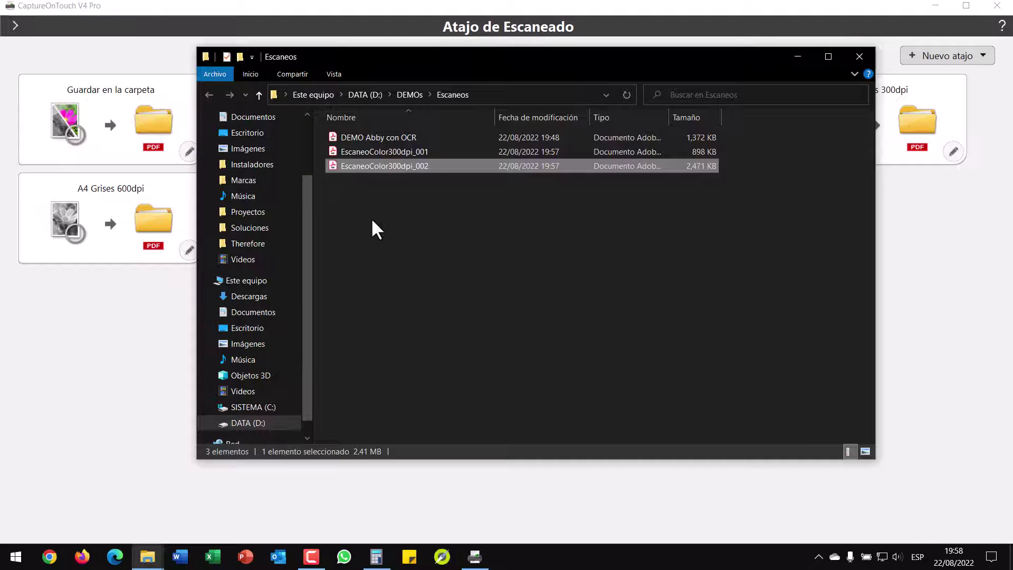
{"action": "left_click", "coordinate": [411, 152]}
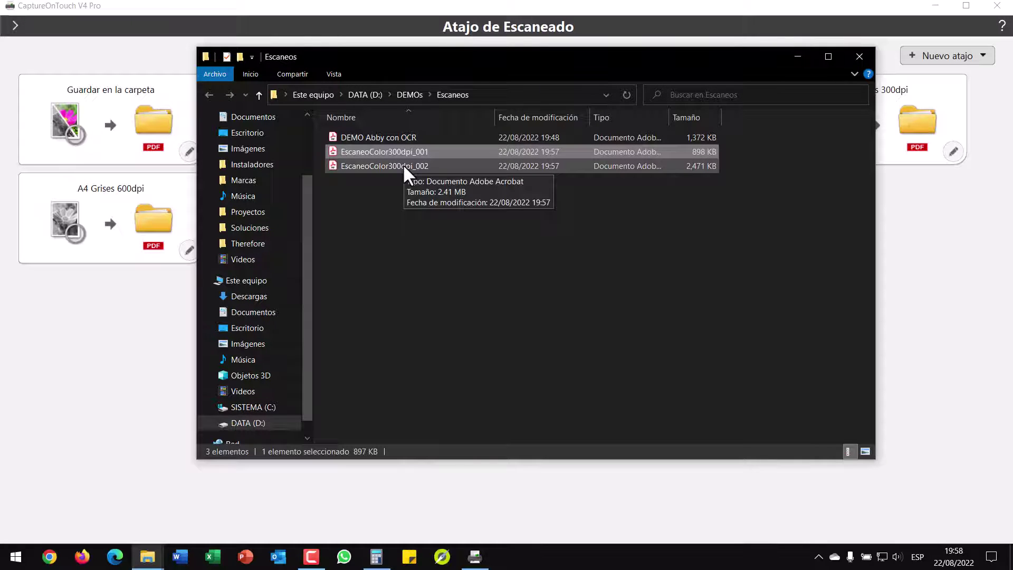
{"action": "left_click", "coordinate": [860, 53]}
{"action": "left_click", "coordinate": [997, 5]}
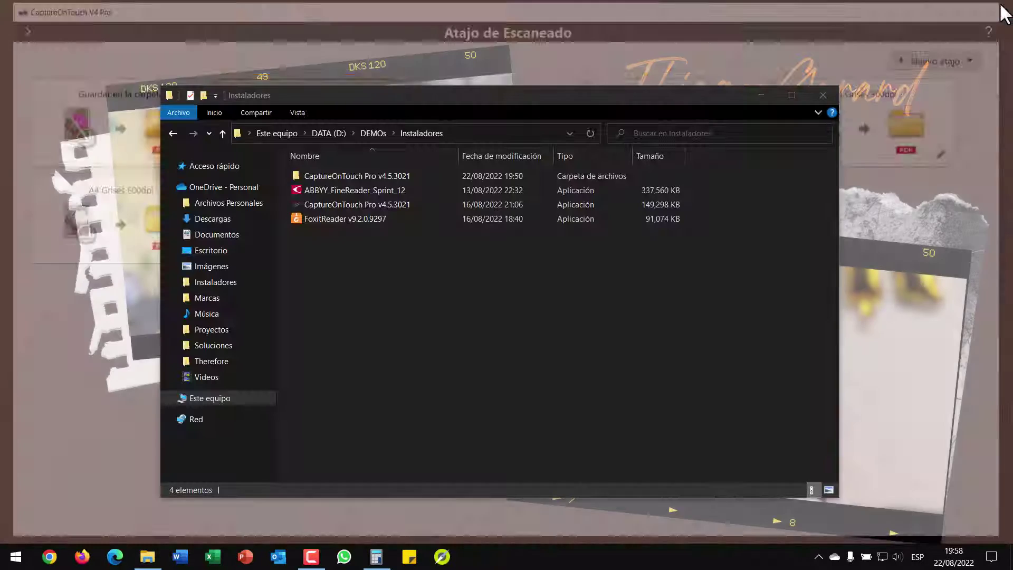
- Launch the FoxitReader v9.2.0.9297 installer from the Instaladores folder with Español_Latinoamericano as the installation language, and bring up its setup wizard
{"action": "left_click", "coordinate": [368, 220]}
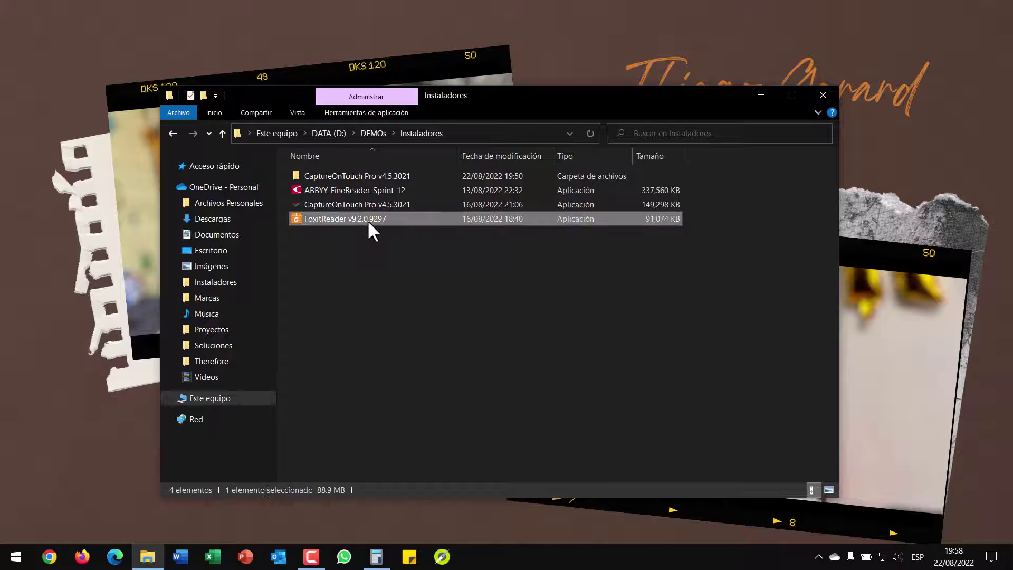
{"action": "double_click", "coordinate": [367, 220]}
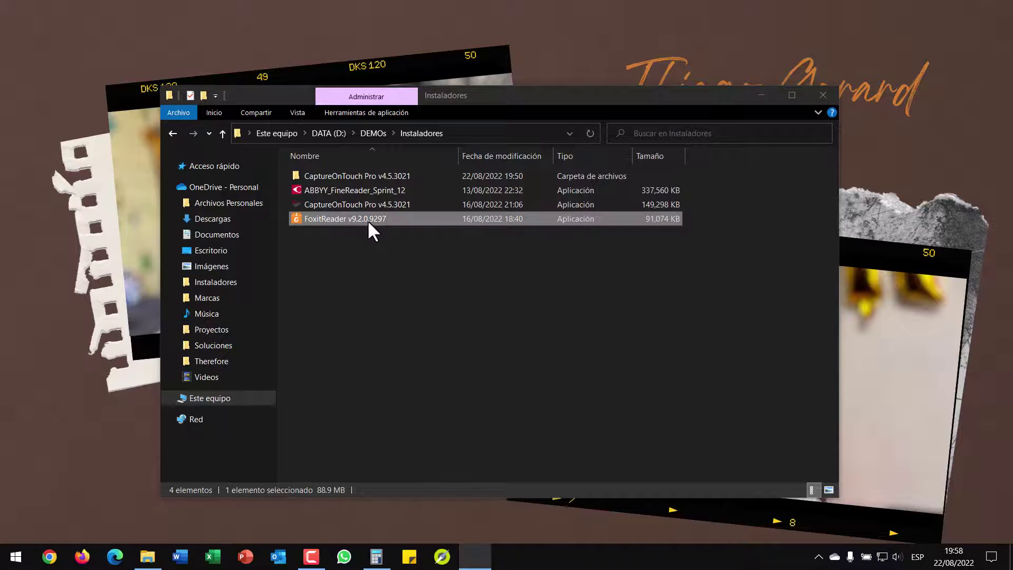
{"action": "left_click", "coordinate": [483, 281]}
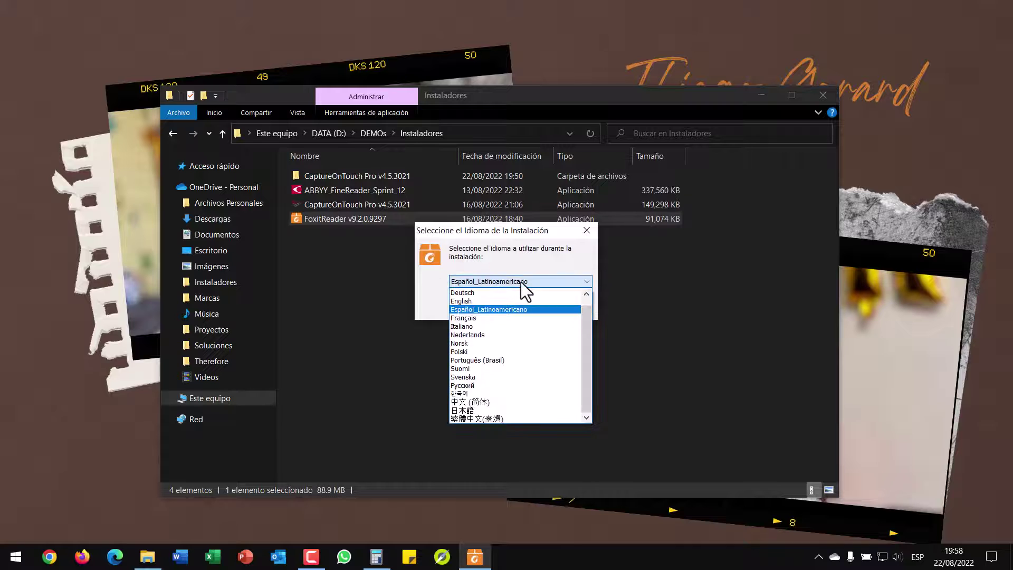
{"action": "left_click", "coordinate": [531, 282]}
{"action": "left_click", "coordinate": [520, 306]}
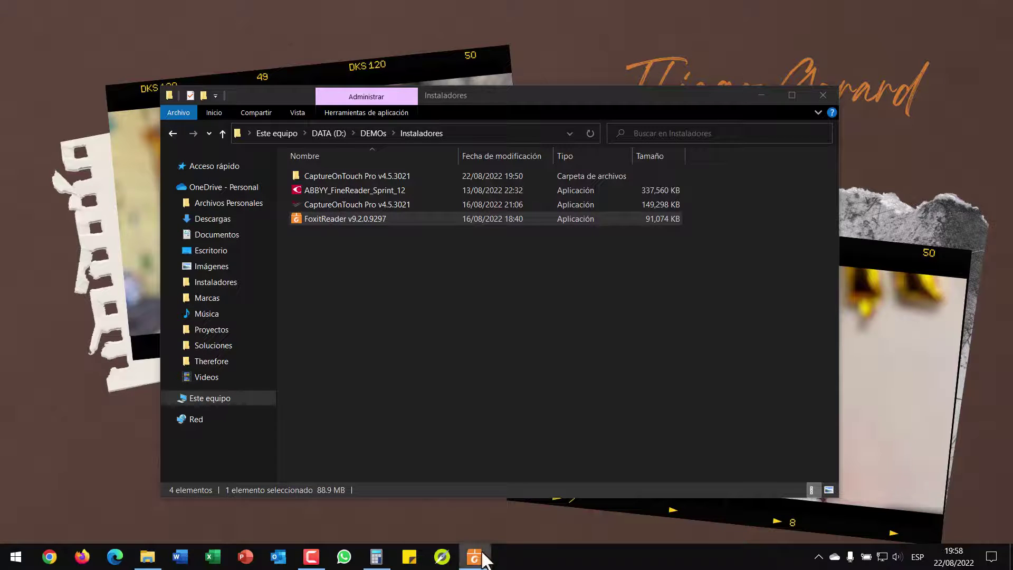
{"action": "mouse_move", "coordinate": [475, 557]}
{"action": "mouse_move", "coordinate": [469, 526]}
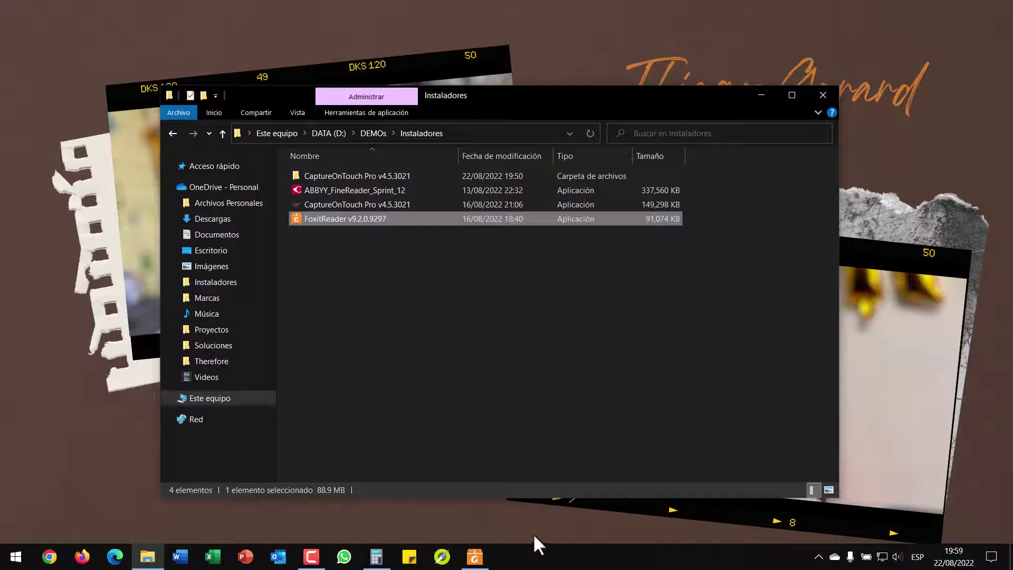
{"action": "left_click", "coordinate": [475, 560]}
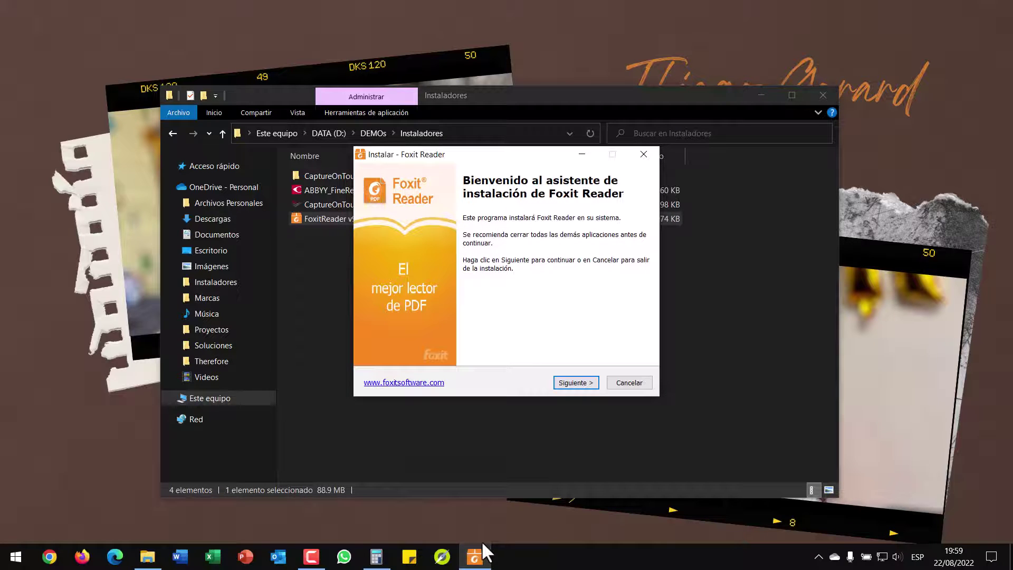
- Accept the Foxit Reader licence agreement and keep the default destination folder C:\Program Files (x86)\Foxit Software\Foxit Reader
{"action": "left_click", "coordinate": [573, 383]}
{"action": "left_click", "coordinate": [416, 341]}
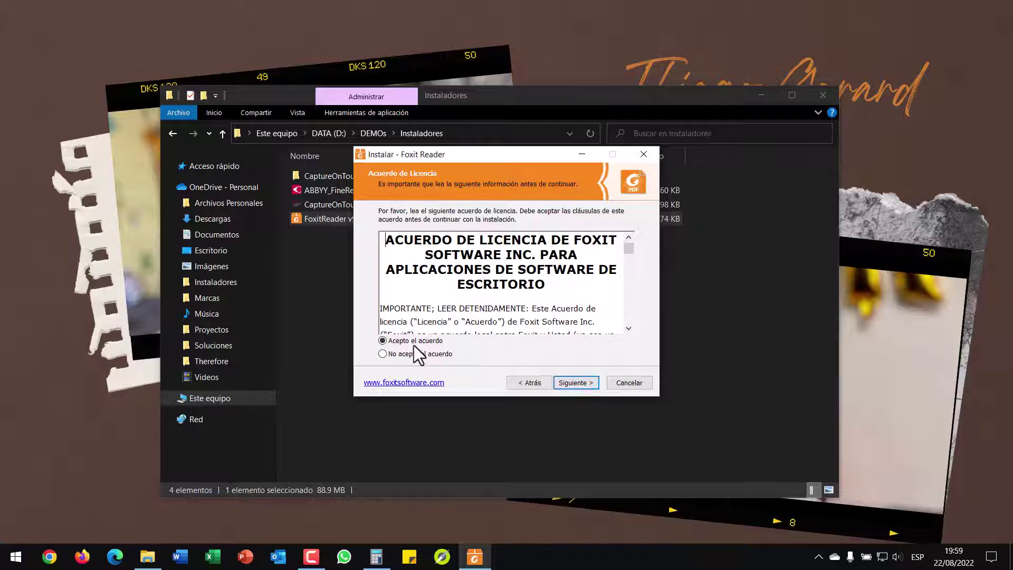
{"action": "left_click_drag", "start_coordinate": [477, 157], "coordinate": [479, 242]}
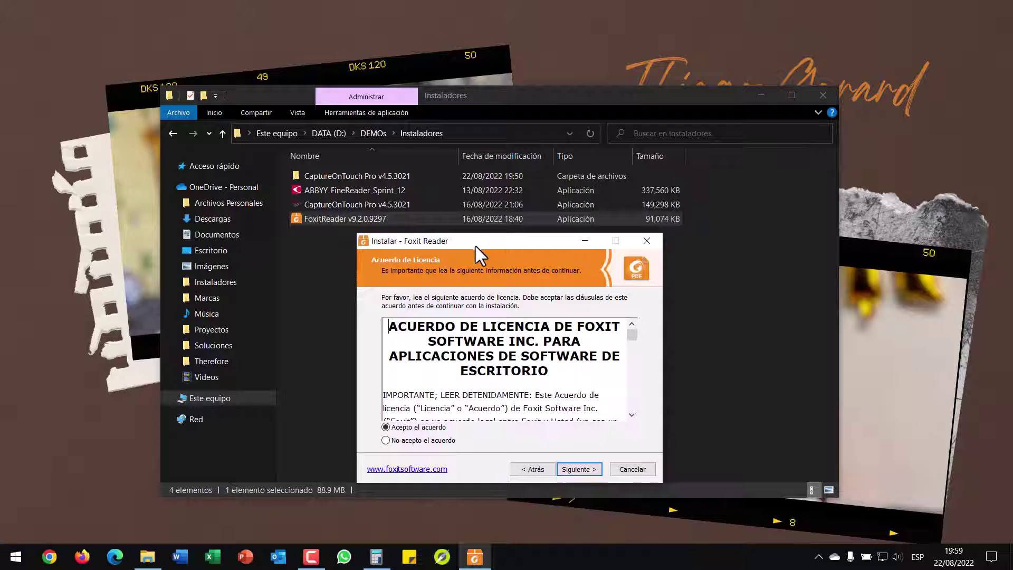
{"action": "left_click", "coordinate": [575, 469]}
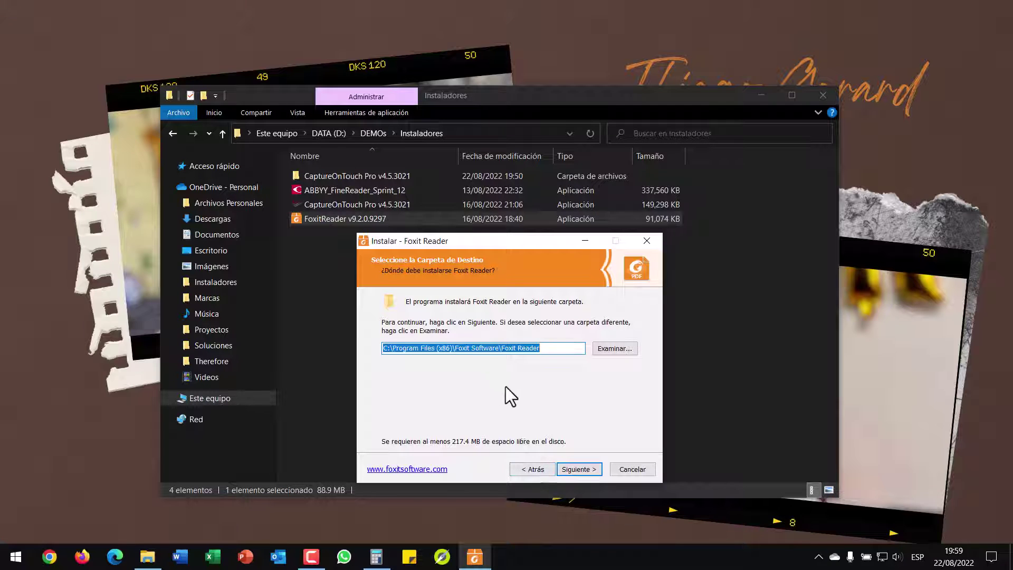
{"action": "left_click", "coordinate": [579, 469]}
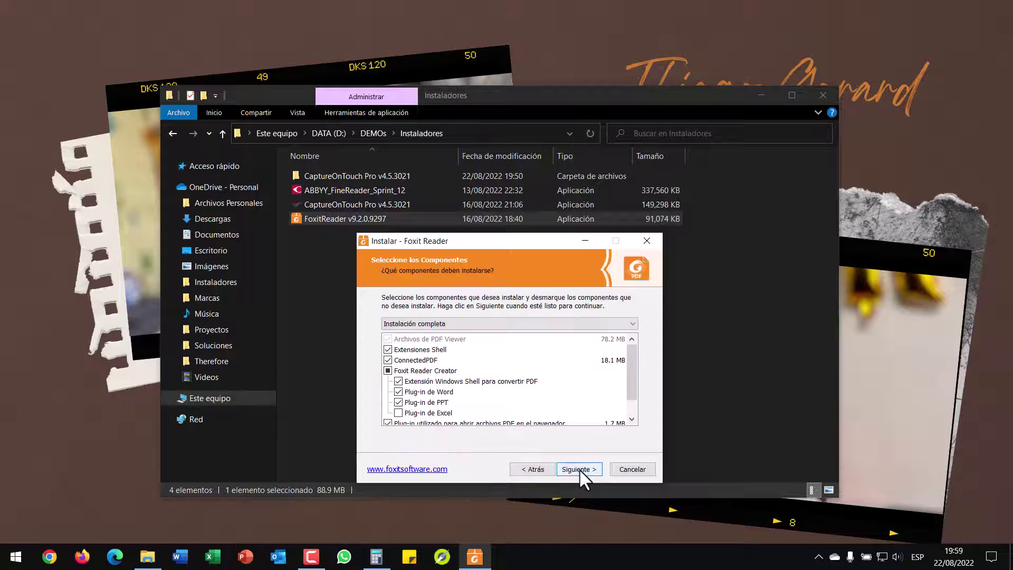
- Exclude all optional components from the installation: Extensiones Shell, ConnectedPDF, Foxit Reader Creator, the browser plug-in and the spell-checker language
{"action": "left_click", "coordinate": [388, 350]}
{"action": "left_click", "coordinate": [388, 360]}
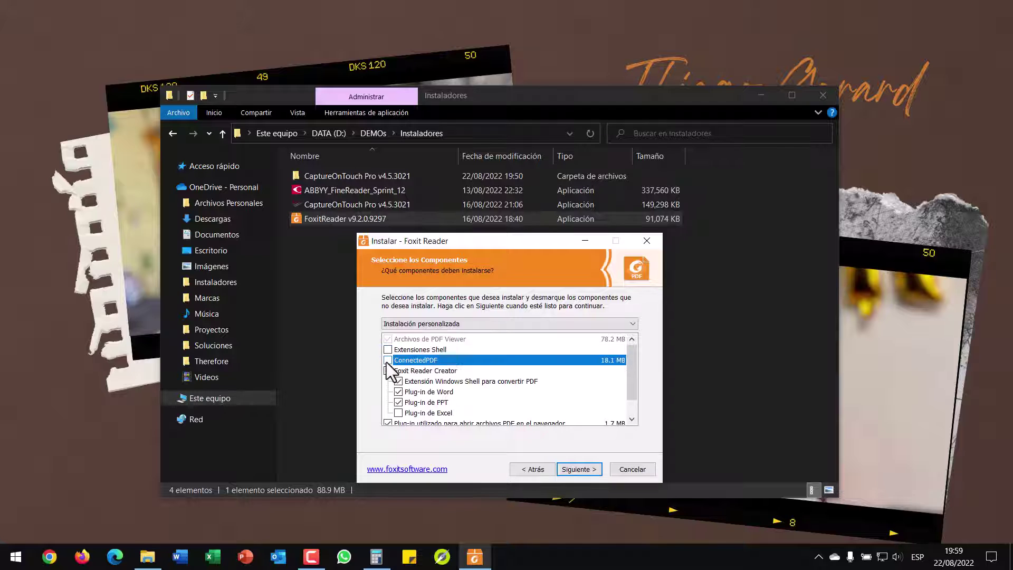
{"action": "left_click", "coordinate": [388, 371]}
{"action": "scroll", "coordinate": [388, 376], "scroll_direction": "down", "scroll_amount": 1}
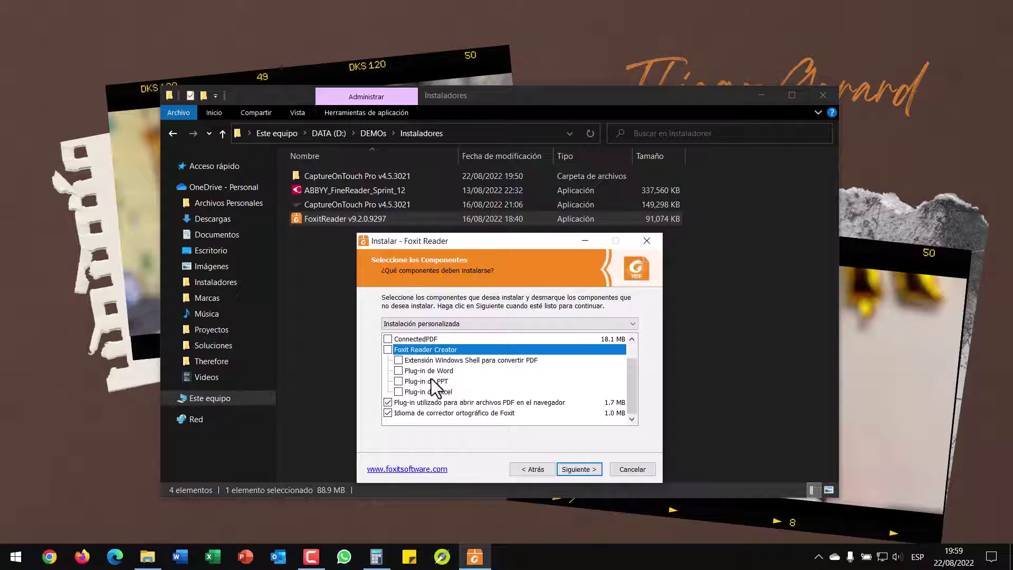
{"action": "left_click", "coordinate": [388, 403]}
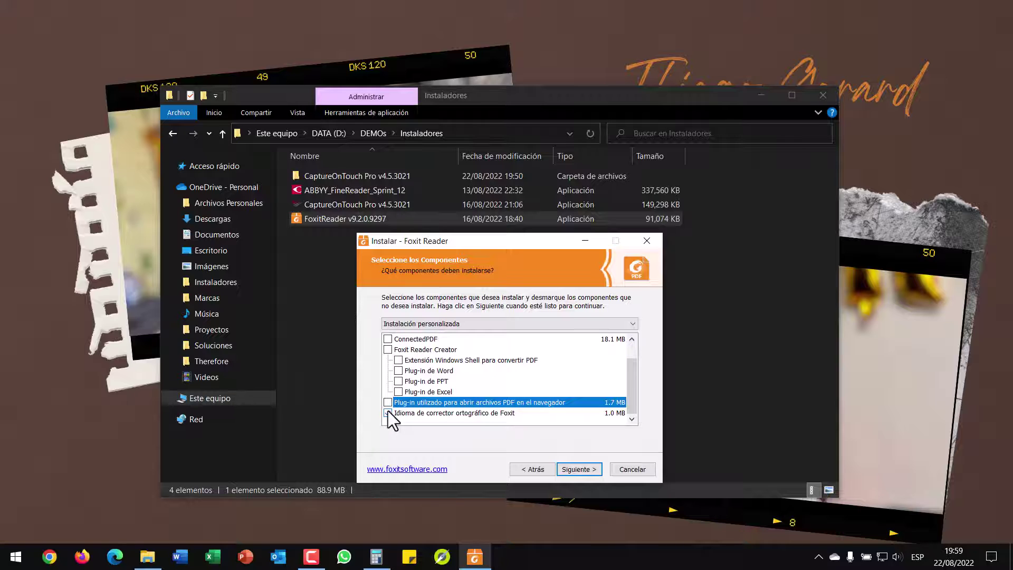
{"action": "left_click", "coordinate": [388, 412]}
{"action": "scroll", "coordinate": [499, 360], "scroll_direction": "up", "scroll_amount": 2}
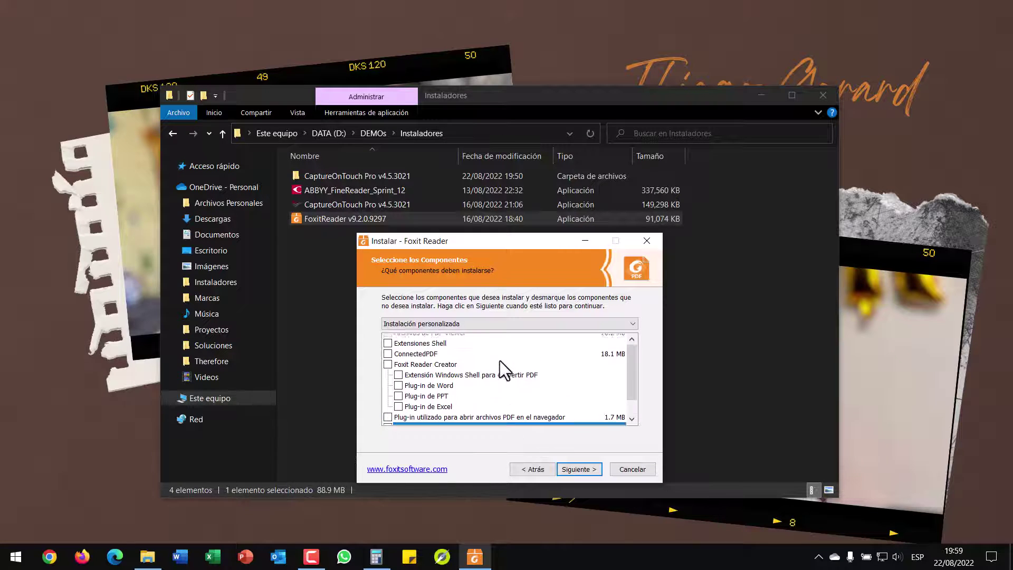
{"action": "scroll", "coordinate": [435, 366], "scroll_direction": "down", "scroll_amount": 2}
{"action": "scroll", "coordinate": [432, 389], "scroll_direction": "up", "scroll_amount": 2}
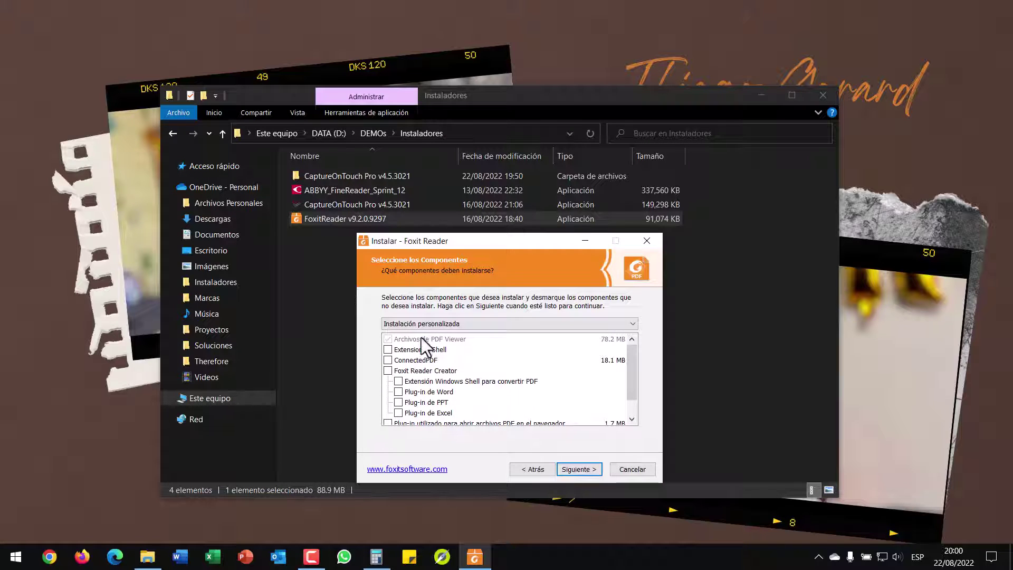
{"action": "left_click", "coordinate": [572, 467]}
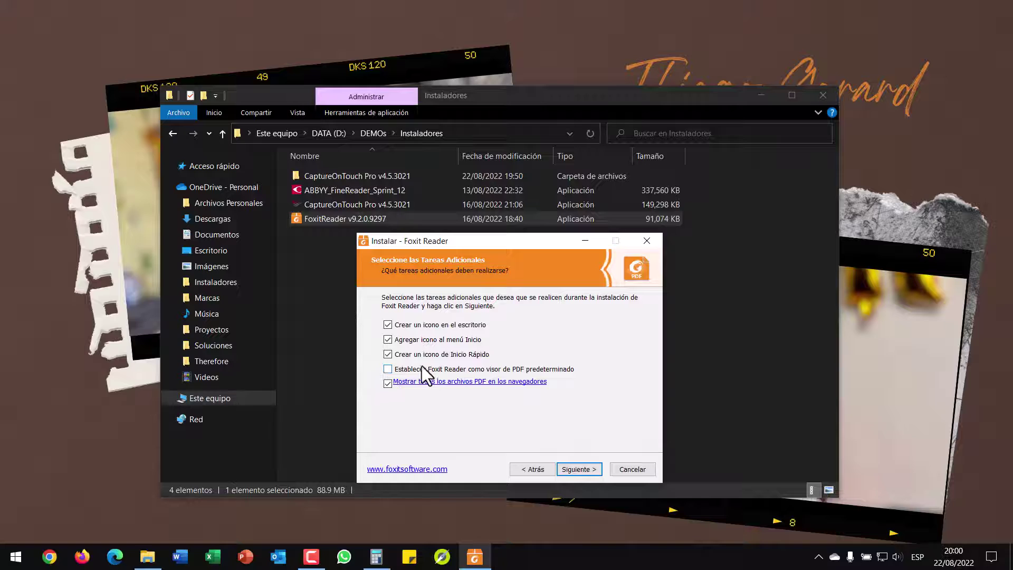
- Turn off the desktop icon and the display of PDF files in browsers, and keep safe reading mode enabled
{"action": "left_click", "coordinate": [390, 325]}
{"action": "left_click", "coordinate": [386, 385]}
{"action": "left_click", "coordinate": [580, 469]}
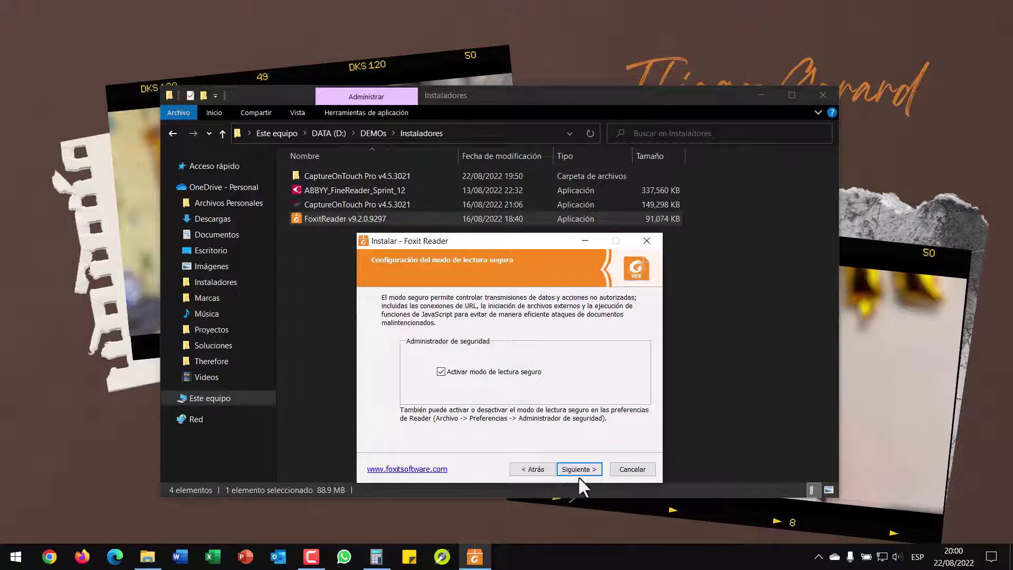
{"action": "left_click", "coordinate": [580, 469]}
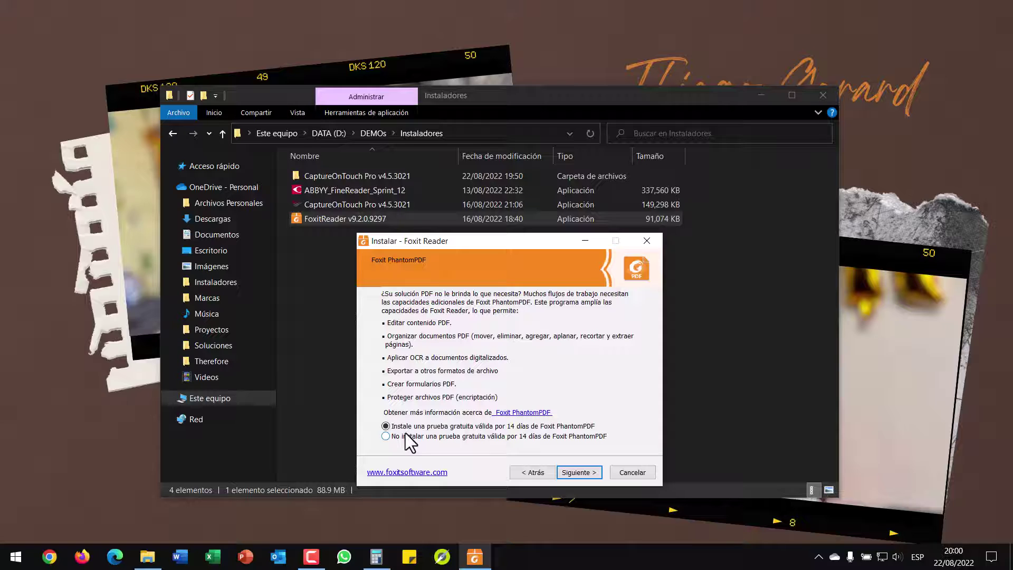
- Decline the 14-day Foxit PhantomPDF trial and install Foxit Reader
{"action": "left_click", "coordinate": [386, 438]}
{"action": "left_click", "coordinate": [584, 473]}
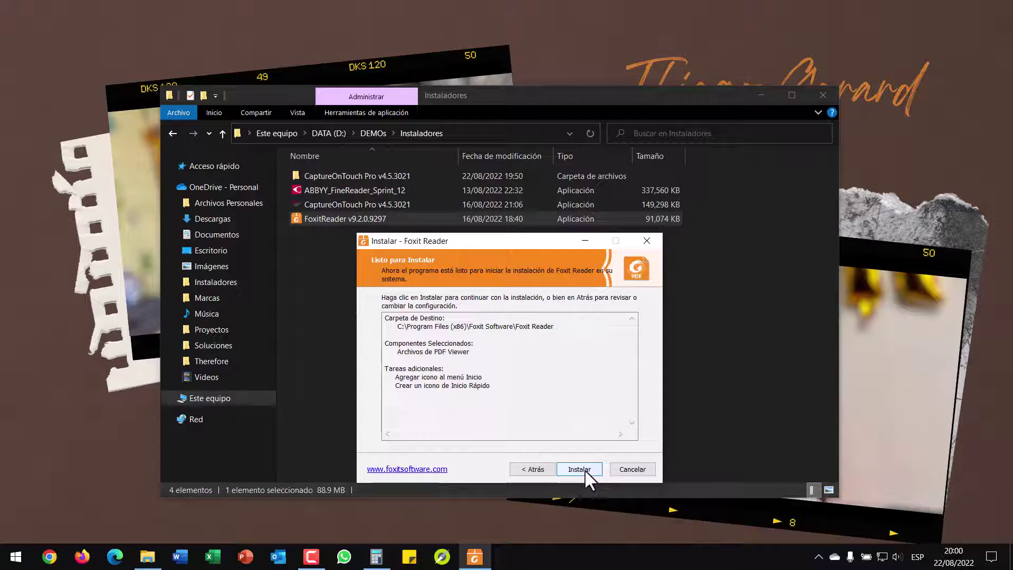
{"action": "left_click", "coordinate": [579, 469]}
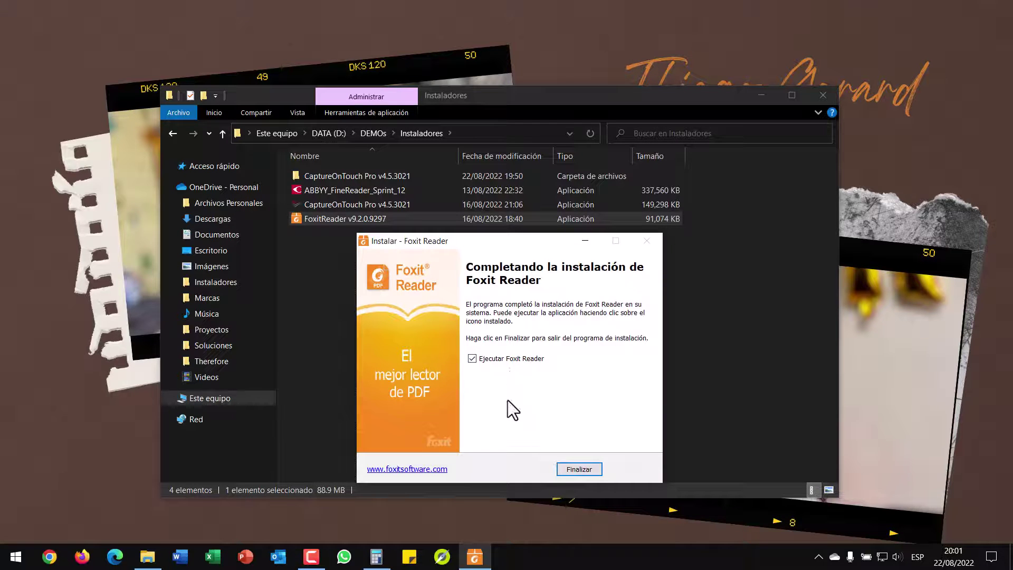
- Finish setup and run Foxit Reader maximized, skipping registration and declining it as default PDF viewer with the startup check turned off
{"action": "left_click", "coordinate": [579, 469]}
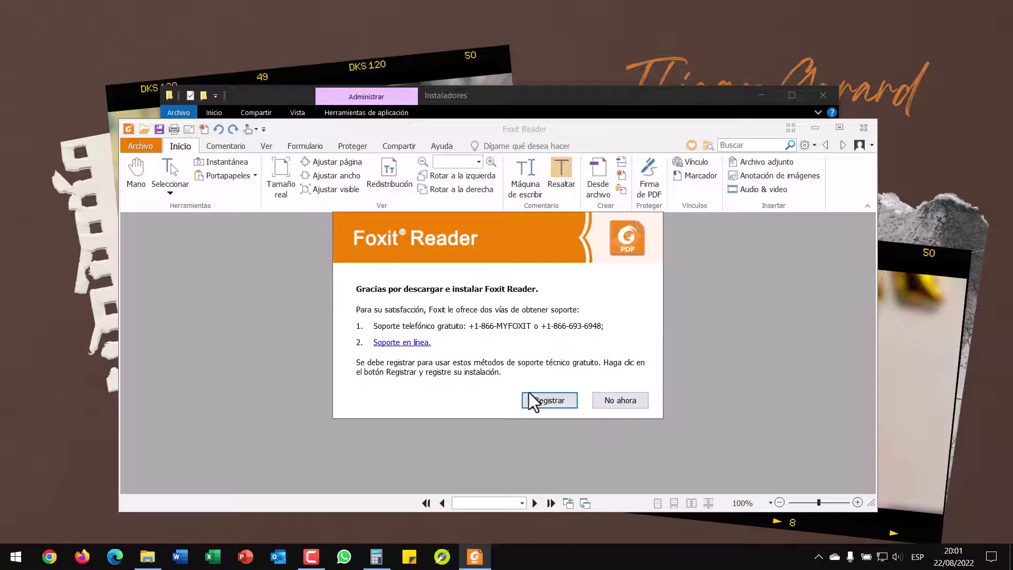
{"action": "left_click", "coordinate": [626, 401]}
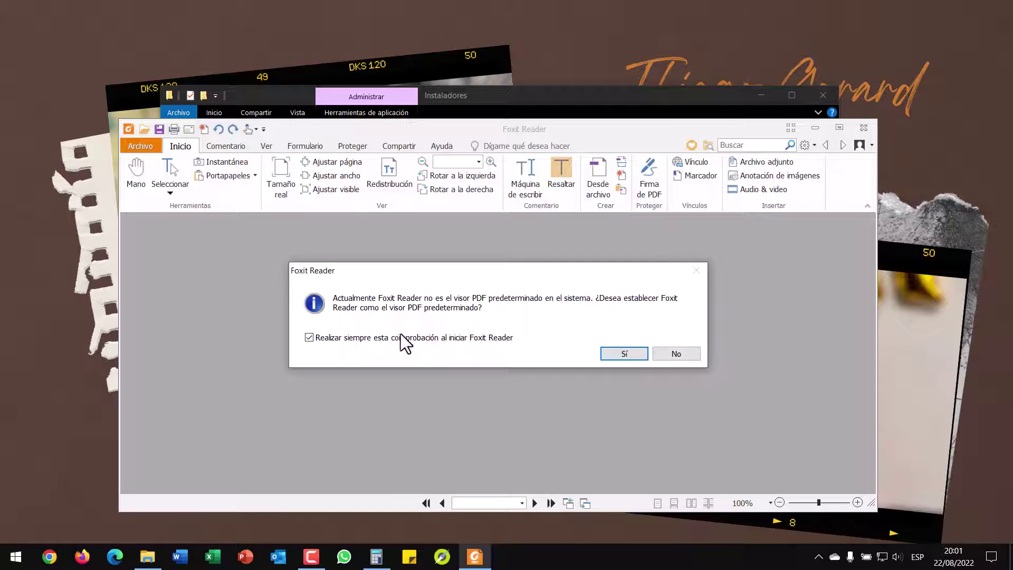
{"action": "left_click", "coordinate": [381, 338]}
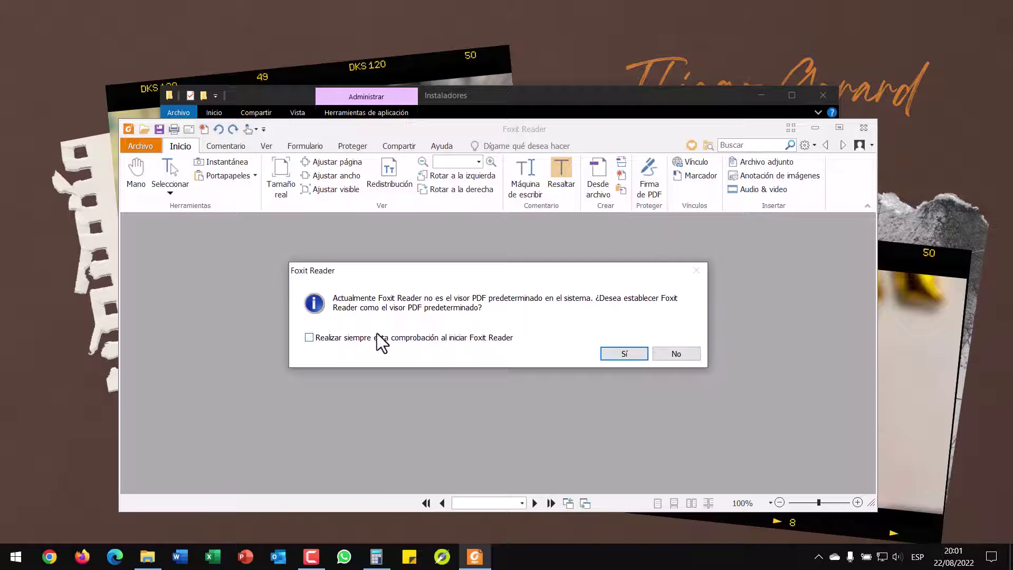
{"action": "left_click", "coordinate": [683, 358]}
{"action": "left_click", "coordinate": [679, 358]}
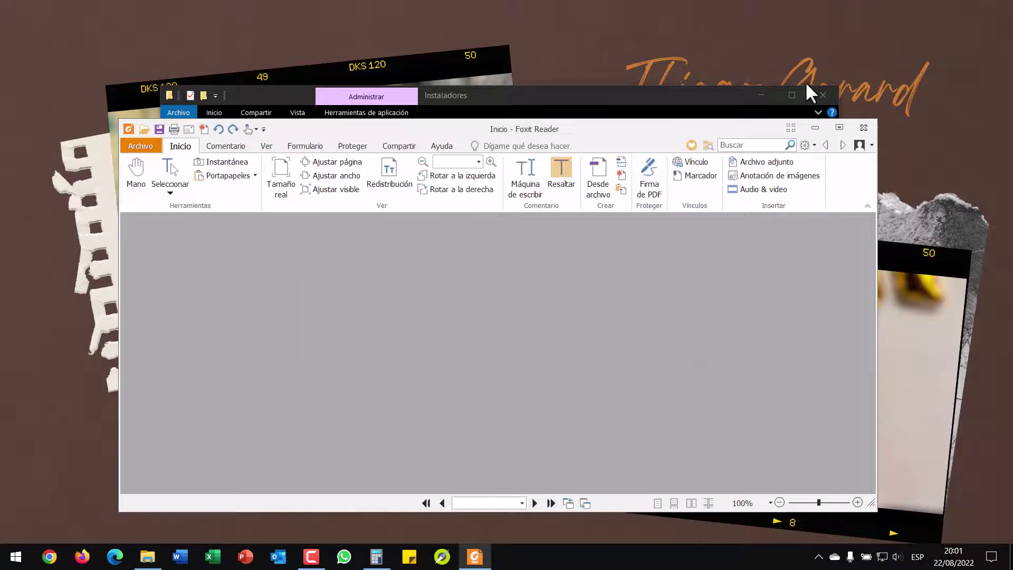
{"action": "left_click", "coordinate": [838, 127]}
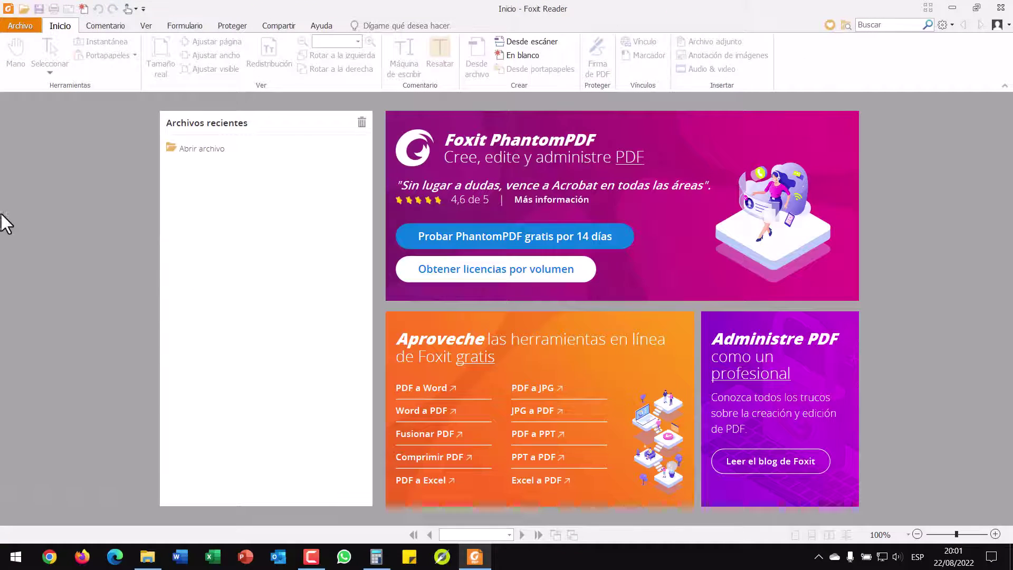
- Start creating a PDF from the scanner in Foxit Reader and choose Canon DR-C125 TWAIN as the scanner
{"action": "left_click", "coordinate": [24, 27]}
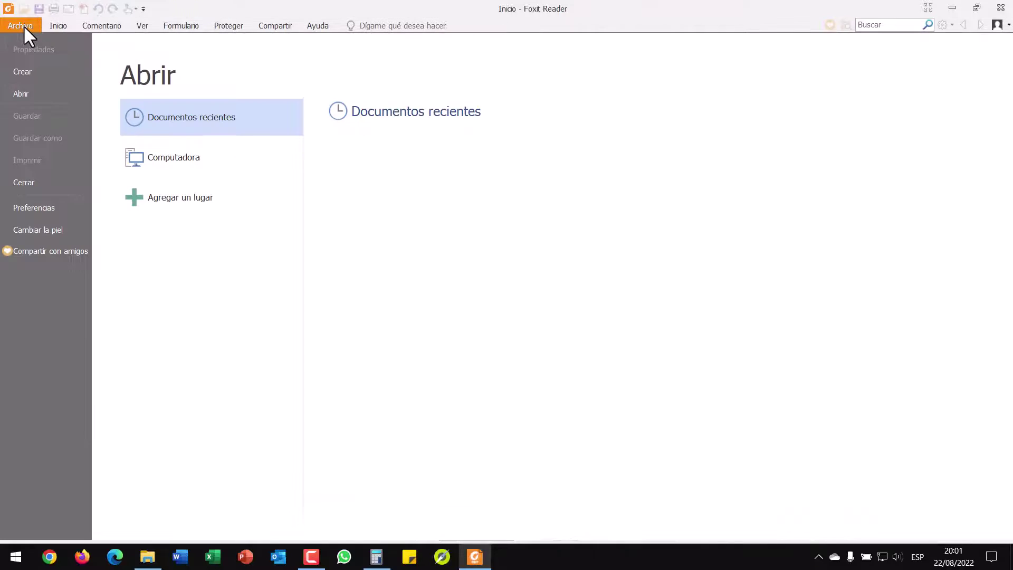
{"action": "left_click", "coordinate": [20, 72]}
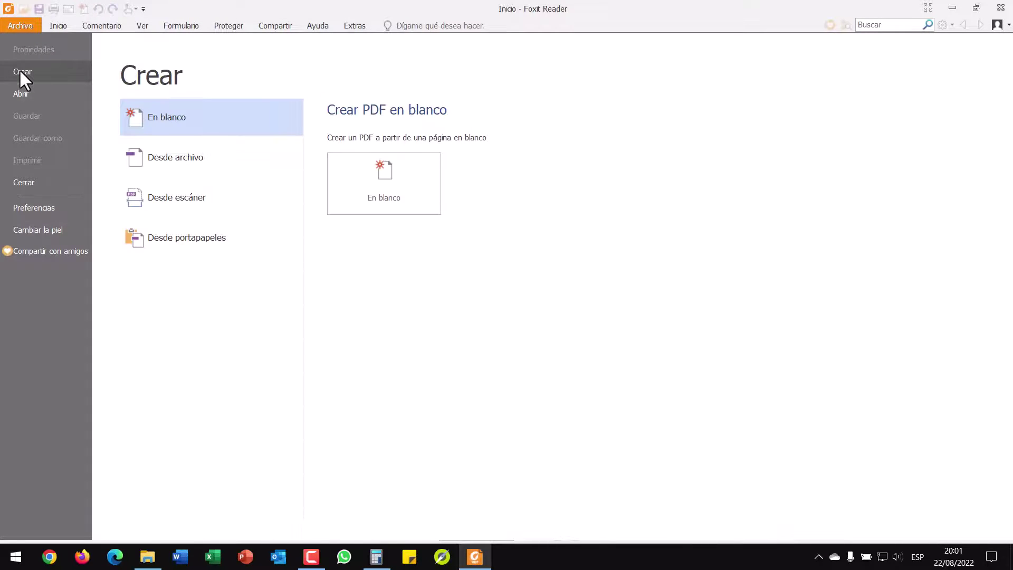
{"action": "left_click", "coordinate": [195, 200]}
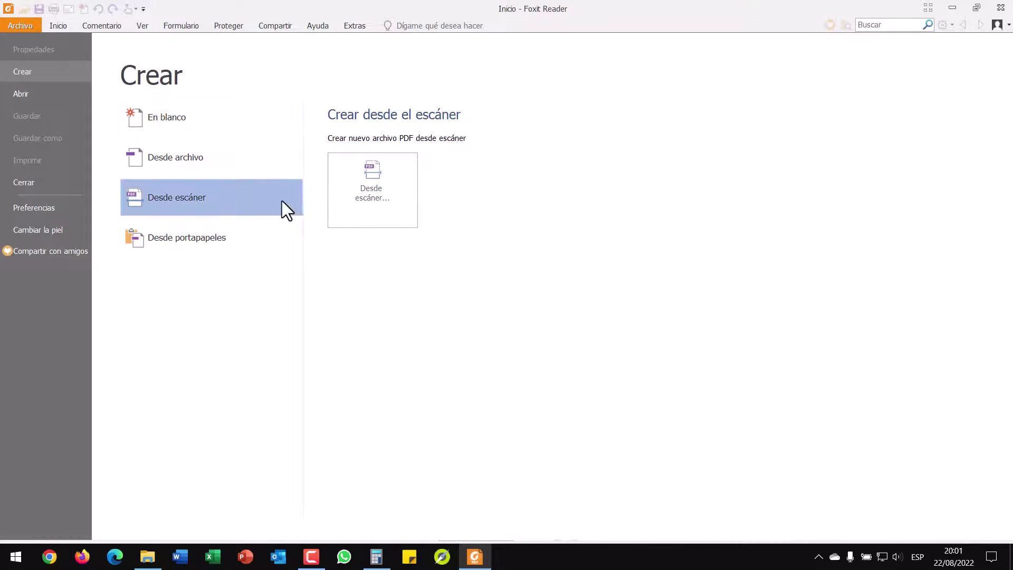
{"action": "left_click", "coordinate": [378, 192]}
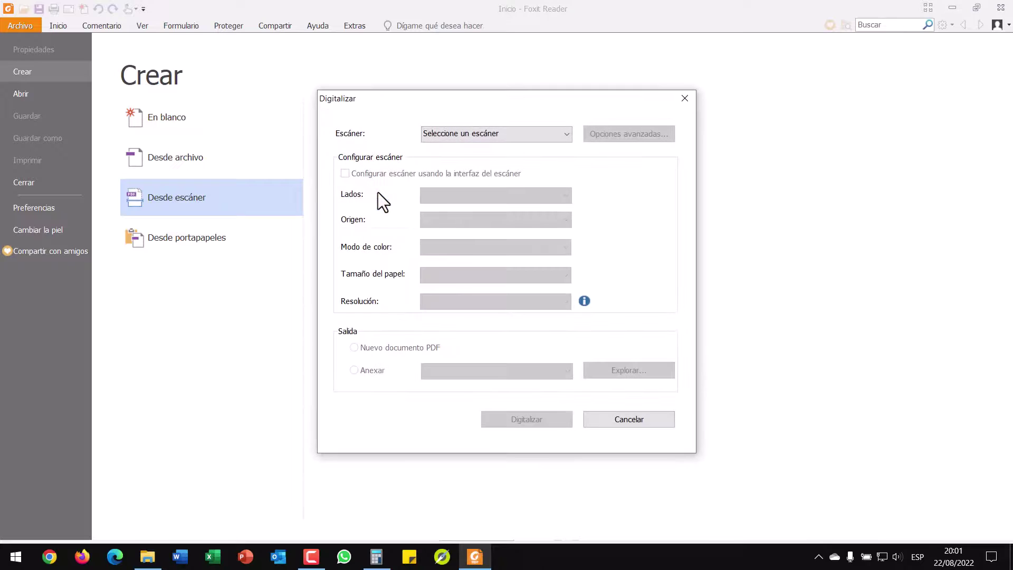
{"action": "left_click", "coordinate": [515, 139]}
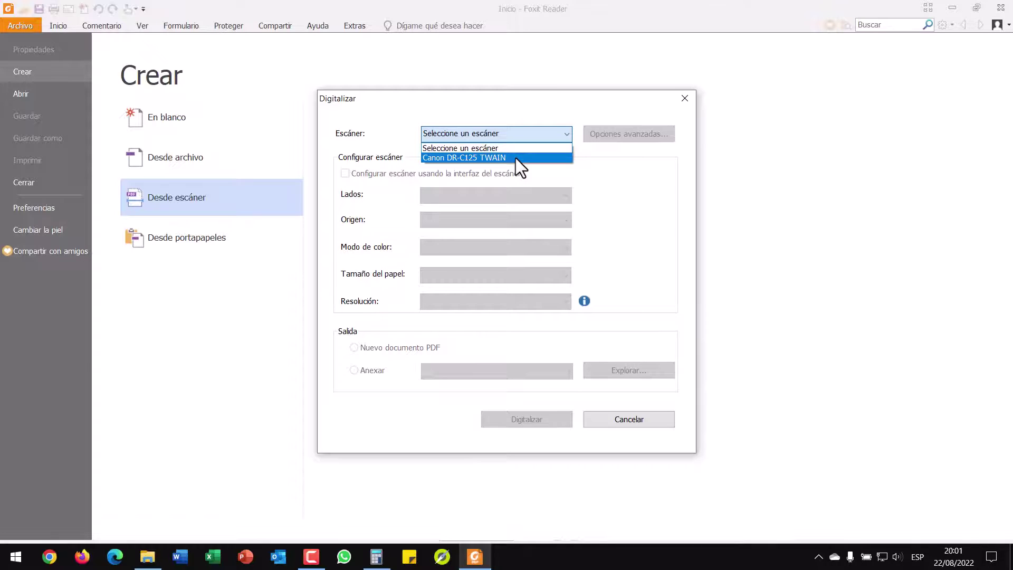
{"action": "left_click", "coordinate": [516, 158]}
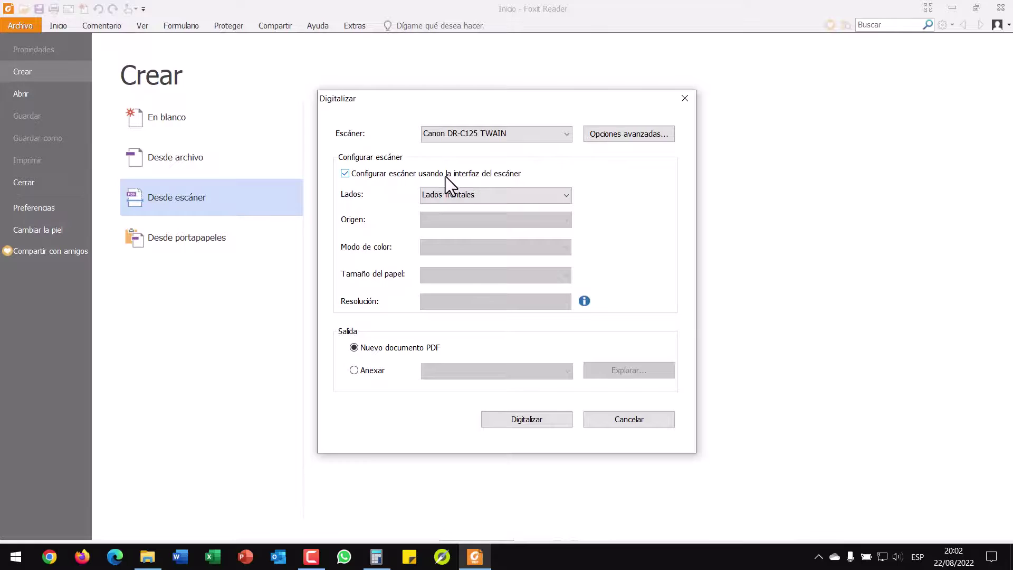
- Turn off configuring through the scanner's own interface and set scanning to both sides (Ambos lados), keeping the source on automatic detection
{"action": "left_click", "coordinate": [405, 174]}
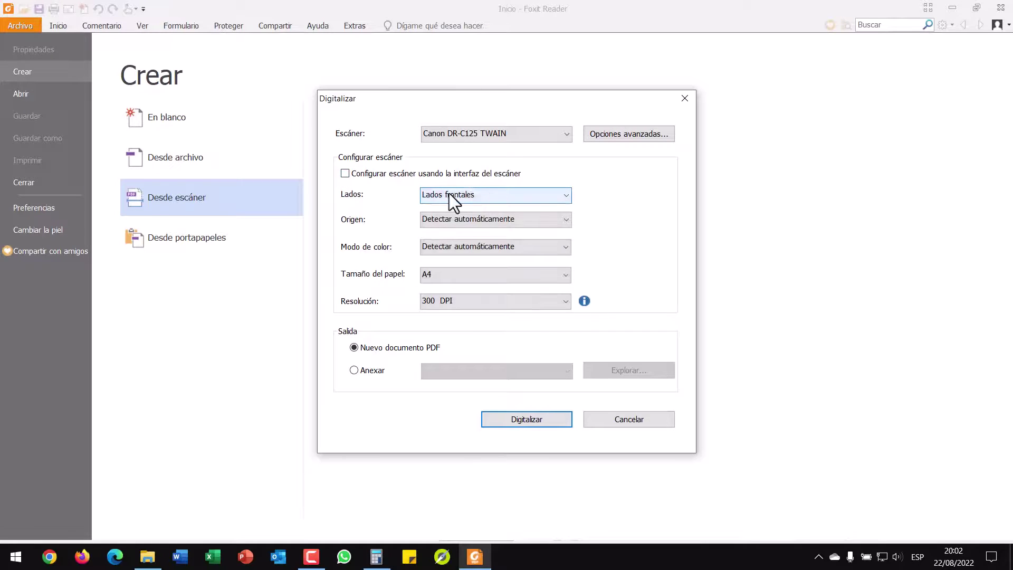
{"action": "left_click", "coordinate": [475, 193]}
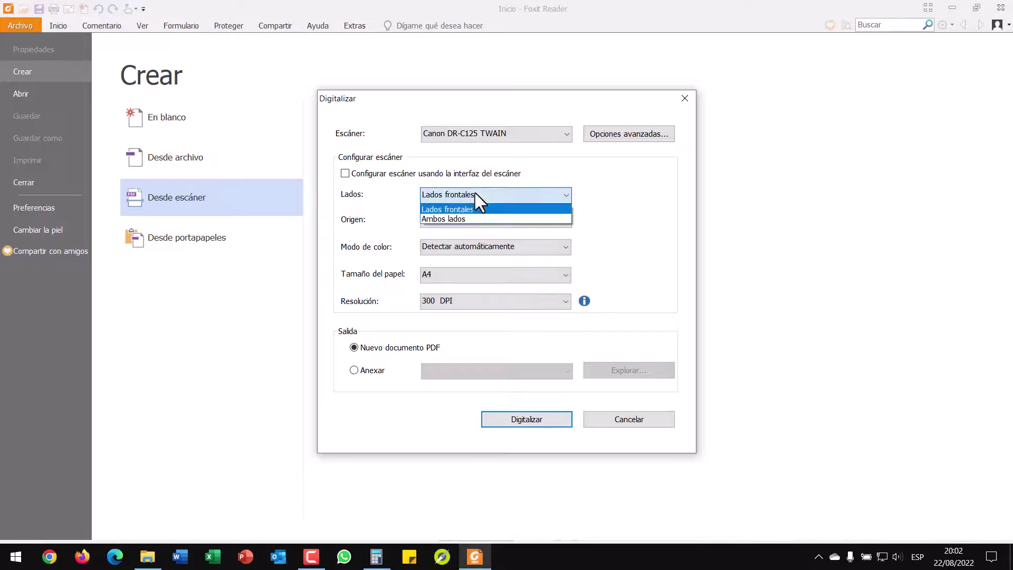
{"action": "left_click", "coordinate": [455, 219]}
{"action": "left_click", "coordinate": [487, 217]}
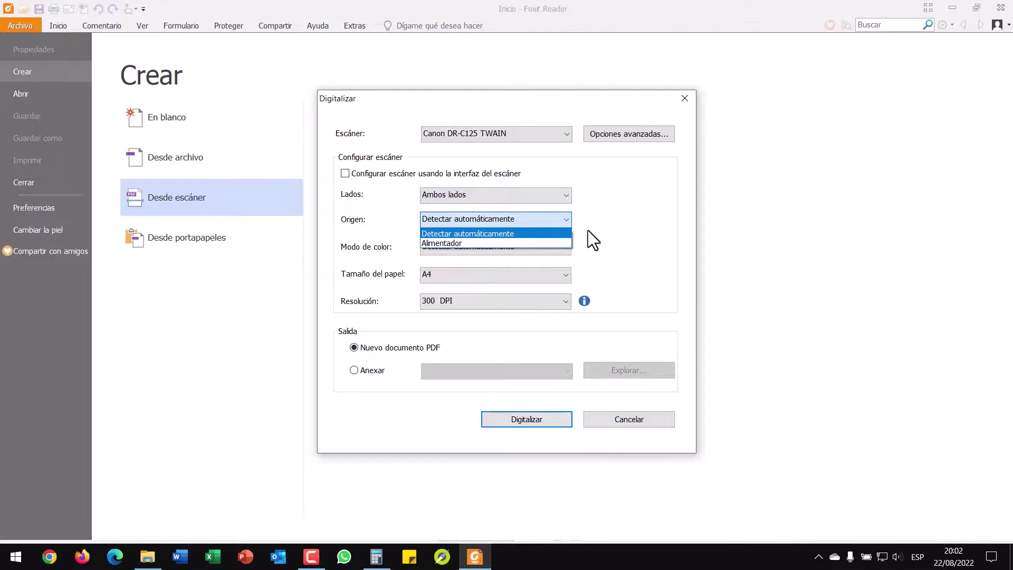
{"action": "left_click", "coordinate": [619, 226]}
- Set the scan colour mode to grayscale (Escala de grises) and keep the resolution at 300 DPI
{"action": "left_click", "coordinate": [490, 245]}
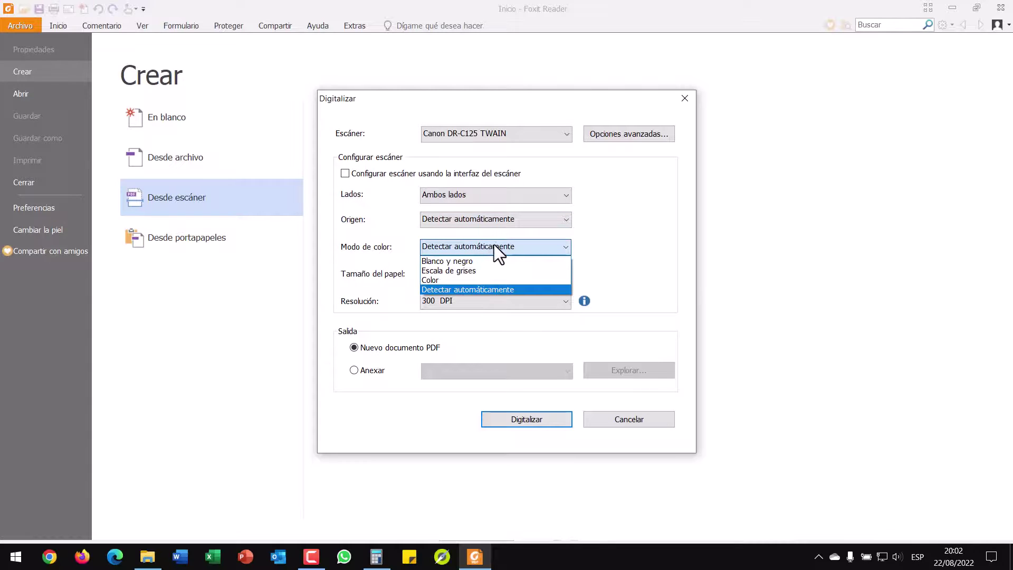
{"action": "left_click", "coordinate": [450, 270]}
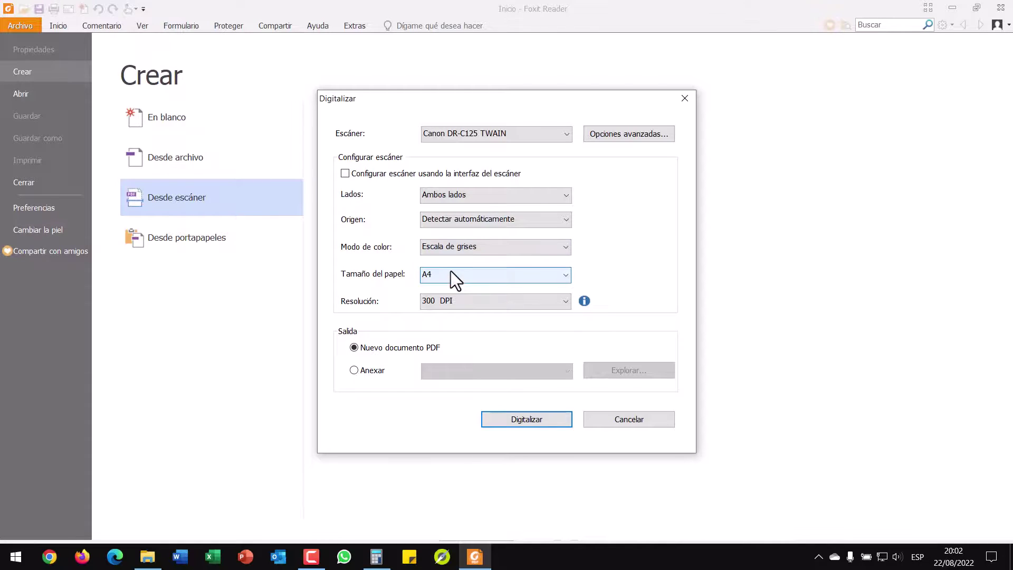
{"action": "left_click", "coordinate": [470, 305]}
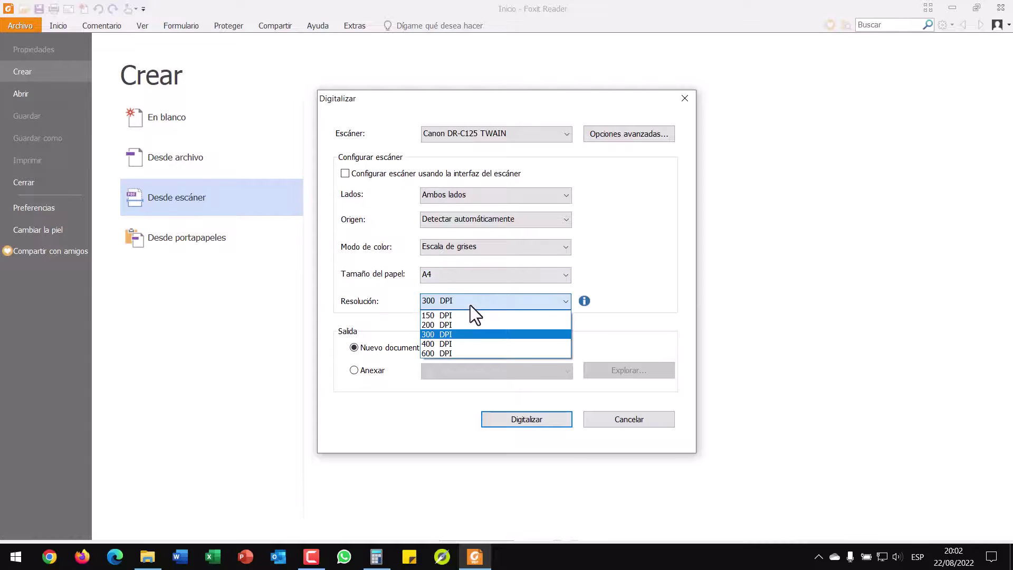
{"action": "left_click", "coordinate": [449, 331]}
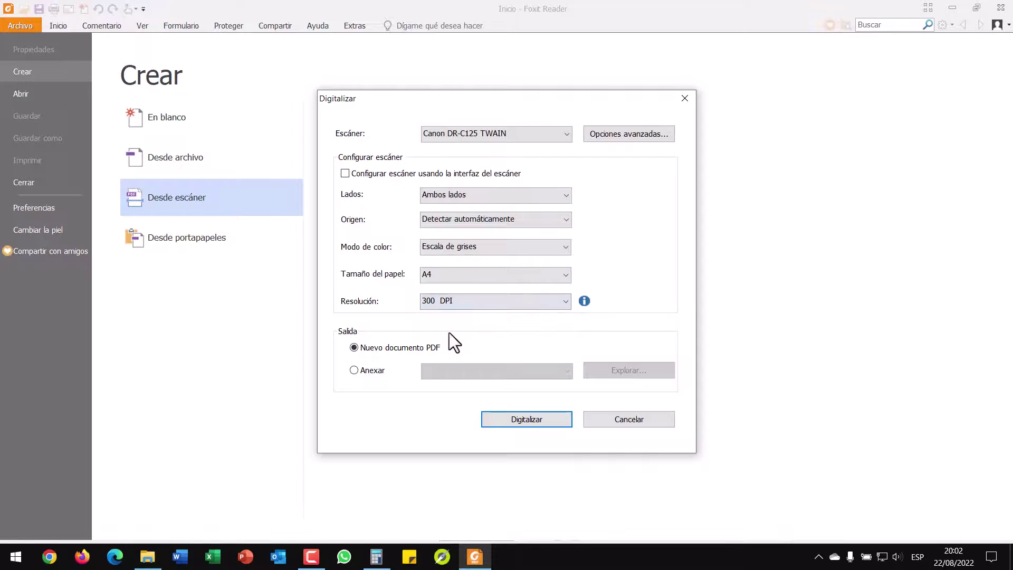
- Scan the sheets into a new PDF document, finish the scan without adding pages, and look through the result
{"action": "left_click", "coordinate": [536, 422]}
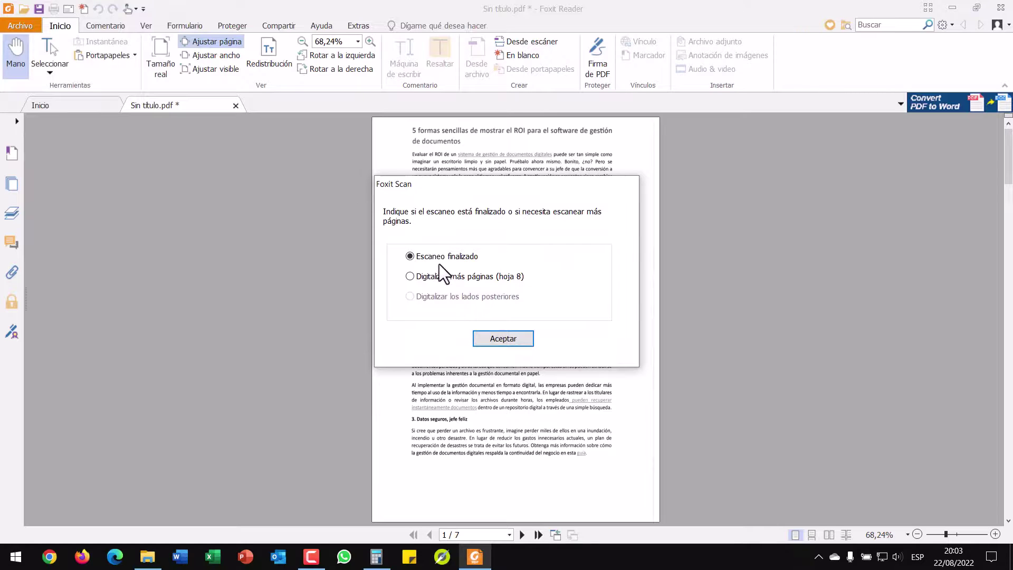
{"action": "left_click", "coordinate": [499, 338]}
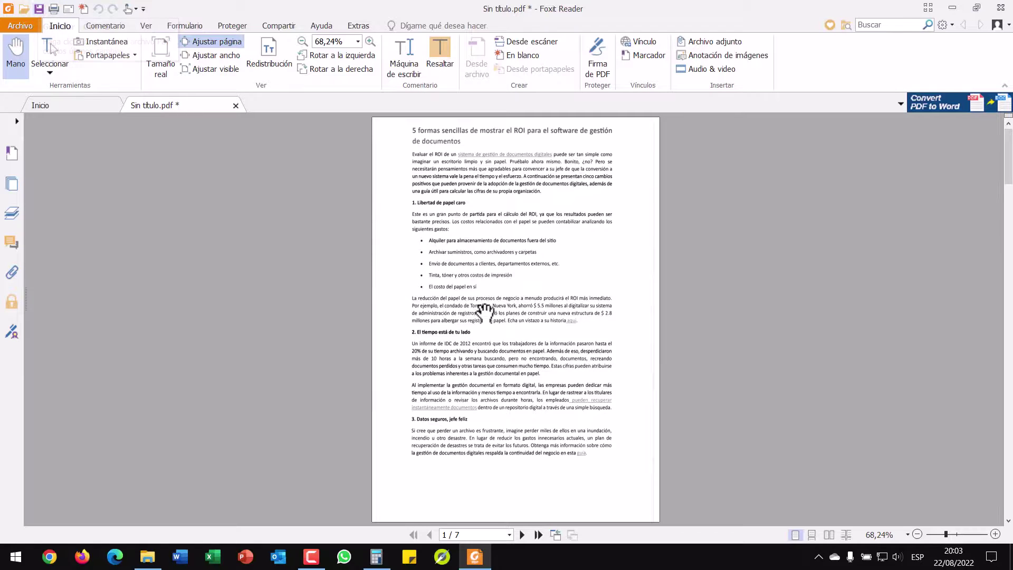
{"action": "scroll", "coordinate": [481, 308], "scroll_direction": "down", "scroll_amount": 3}
{"action": "scroll", "coordinate": [483, 307], "scroll_direction": "up", "scroll_amount": 1}
{"action": "scroll", "coordinate": [482, 306], "scroll_direction": "down", "scroll_amount": 6}
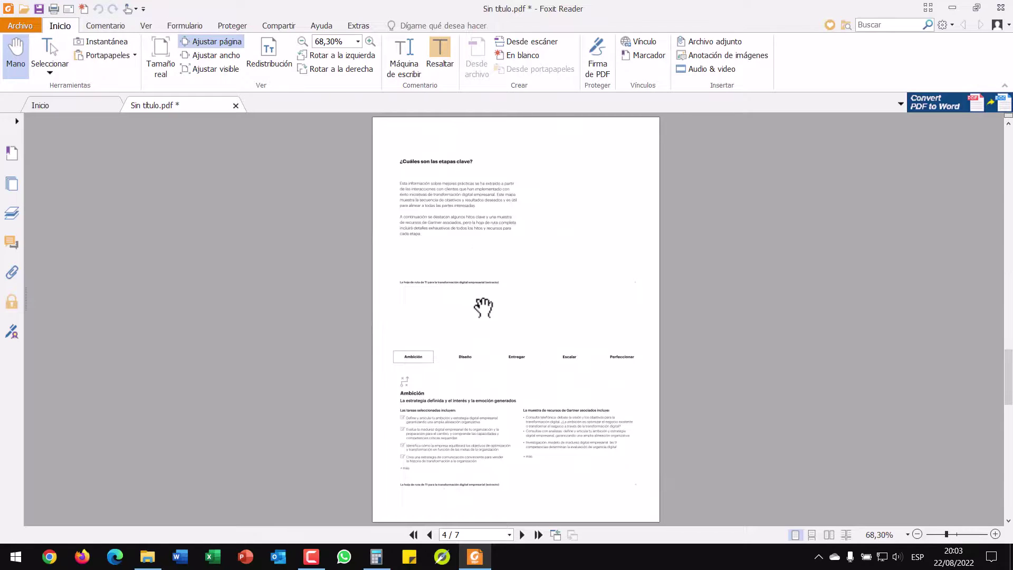
- Save the scanned PDF in D:\DEMOs\Escaneos as "DEMO FoxitReader 300dpi Escala de Grises"
{"action": "left_click", "coordinate": [39, 8]}
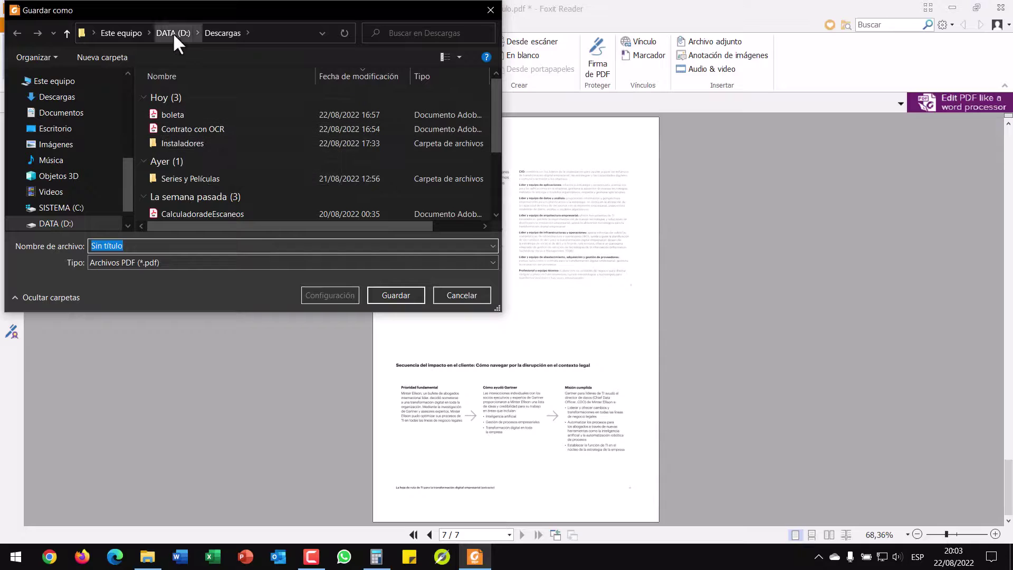
{"action": "left_click", "coordinate": [172, 32]}
{"action": "double_click", "coordinate": [179, 113]}
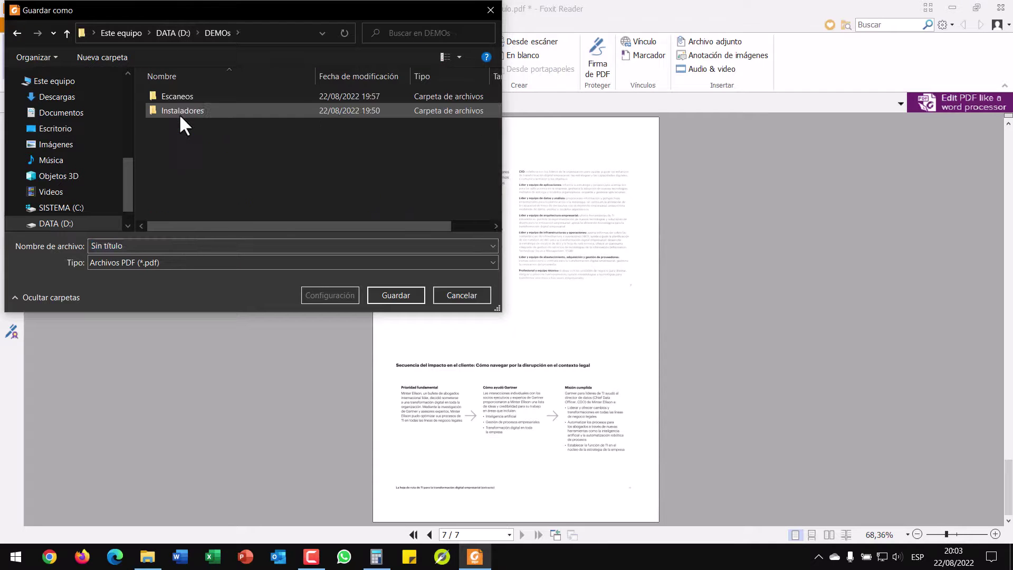
{"action": "double_click", "coordinate": [188, 97]}
{"action": "left_click", "coordinate": [179, 246]}
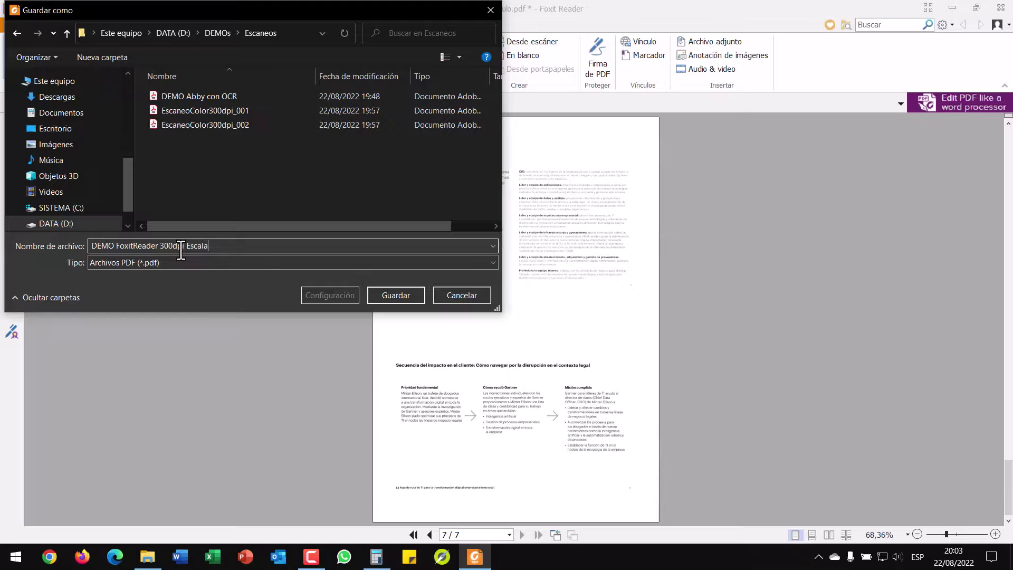
{"action": "key", "text": "Return"}
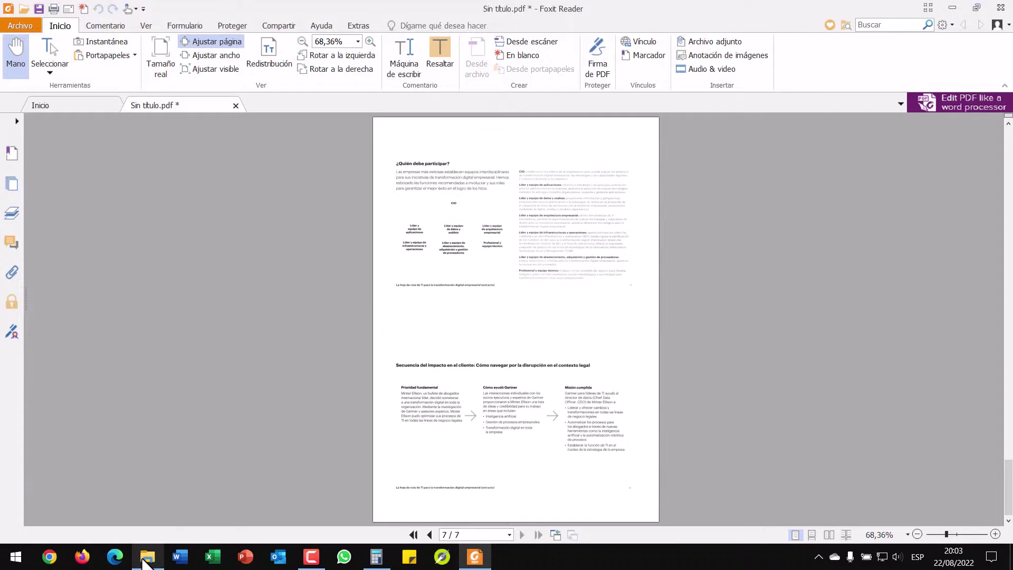
- Close Foxit Reader, show the Escaneos folder in File Explorer, and widen the name column to check the saved scan's full name and size
{"action": "left_click", "coordinate": [1000, 8]}
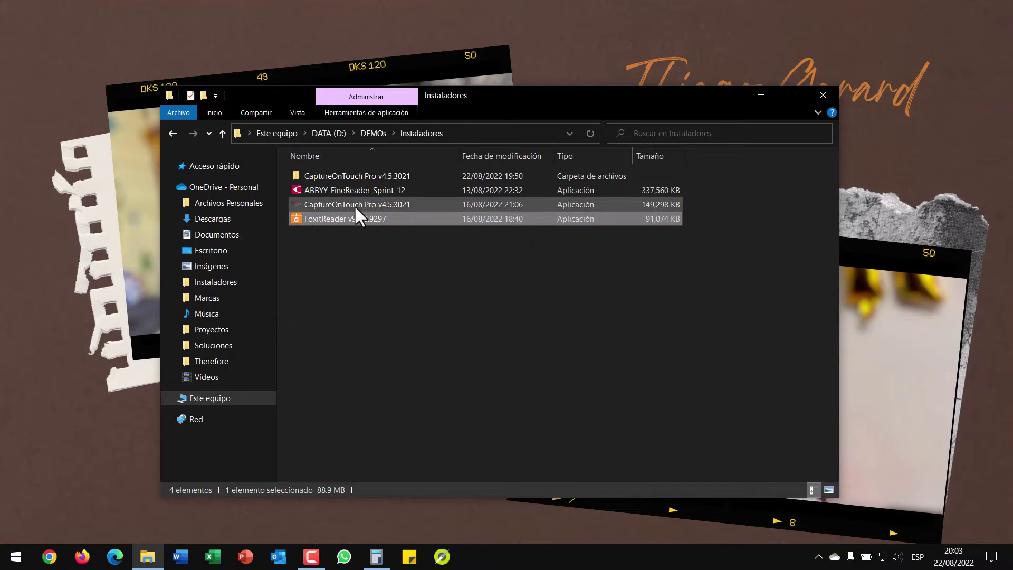
{"action": "left_click", "coordinate": [372, 133]}
{"action": "double_click", "coordinate": [324, 177]}
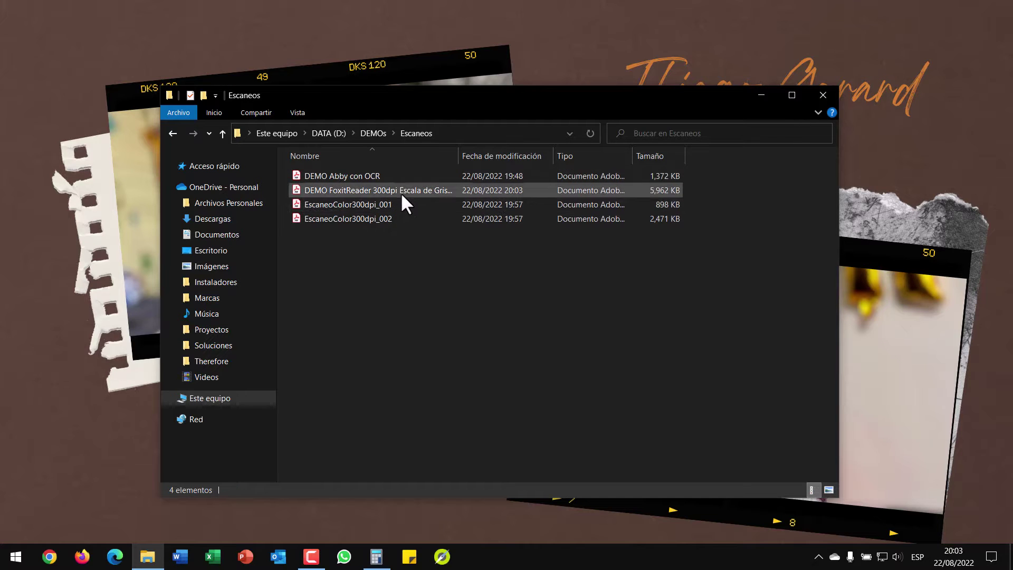
{"action": "left_click", "coordinate": [401, 192]}
{"action": "left_click_drag", "start_coordinate": [463, 158], "coordinate": [500, 159]}
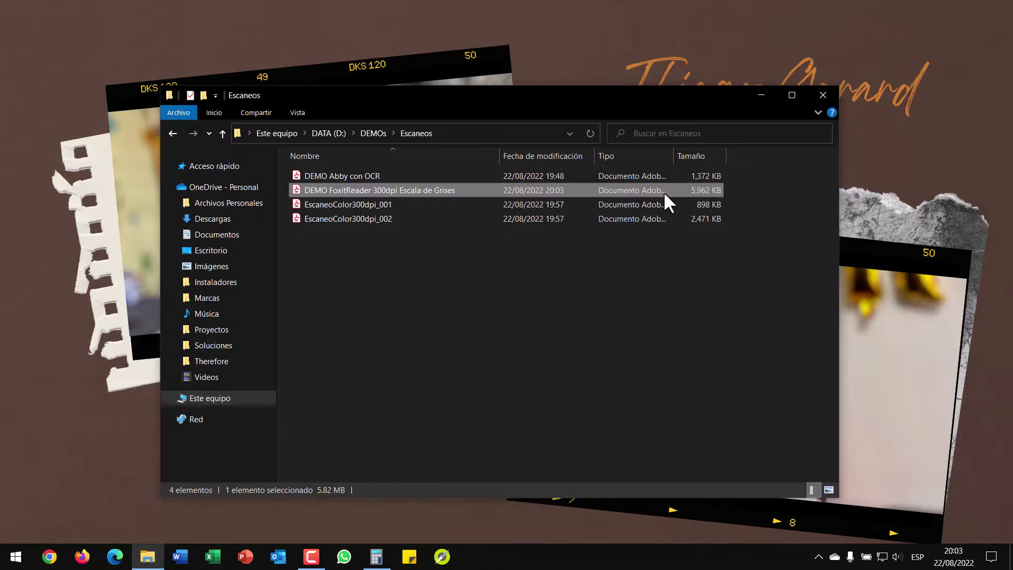
- Open the grayscale scan in Adobe Acrobat DC and examine its pages for image quality and whether the text is selectable
{"action": "double_click", "coordinate": [405, 189]}
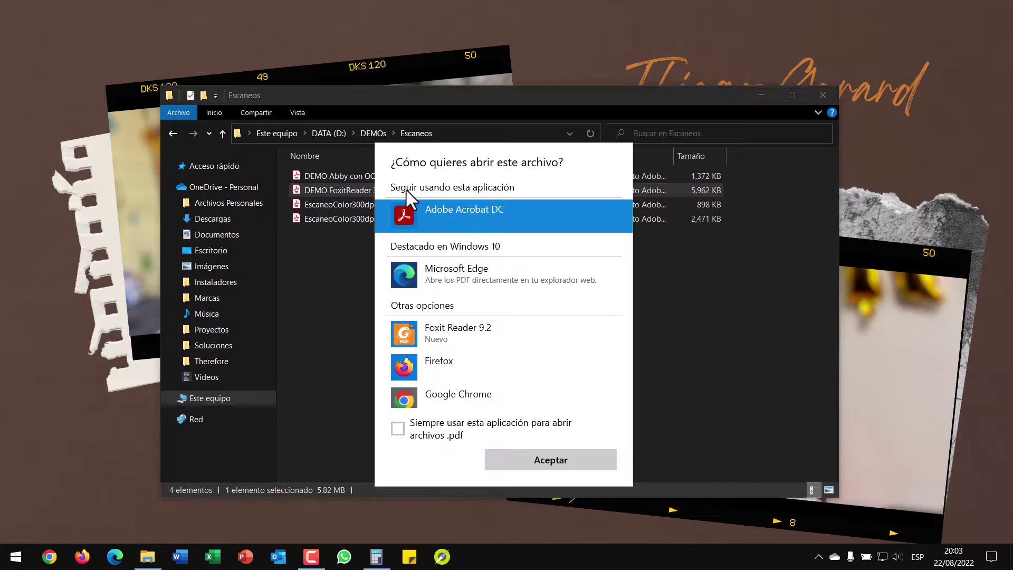
{"action": "left_click", "coordinate": [545, 462]}
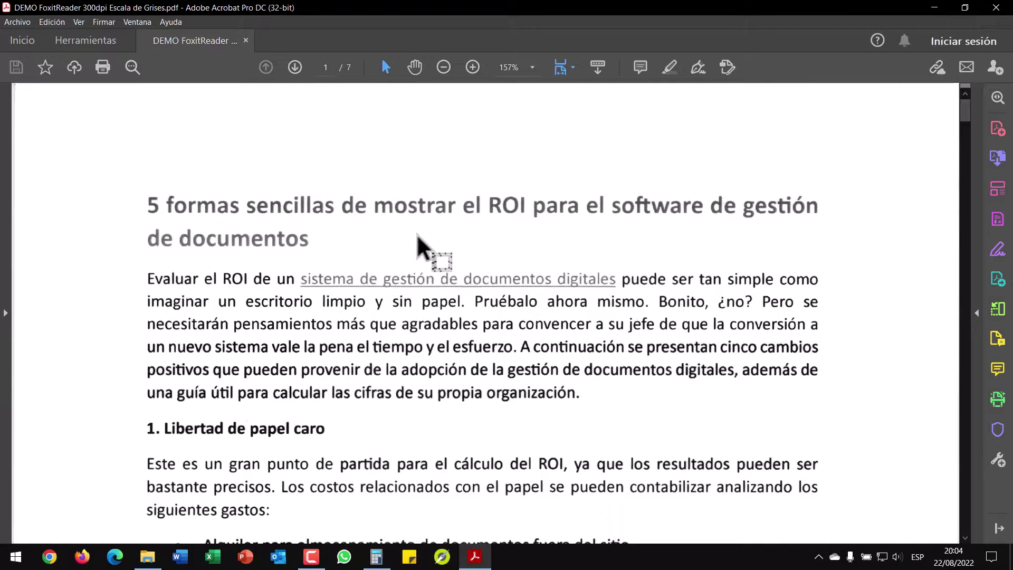
{"action": "scroll", "coordinate": [418, 245], "scroll_direction": "down", "scroll_amount": 3}
{"action": "scroll", "coordinate": [432, 248], "scroll_direction": "down", "scroll_amount": 10}
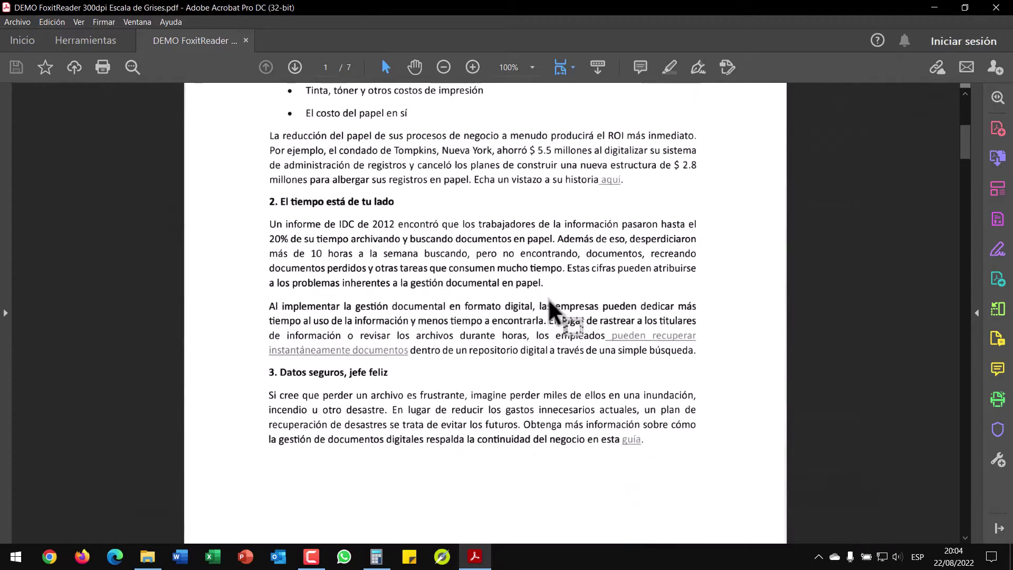
{"action": "scroll", "coordinate": [654, 306], "scroll_direction": "down", "scroll_amount": 3}
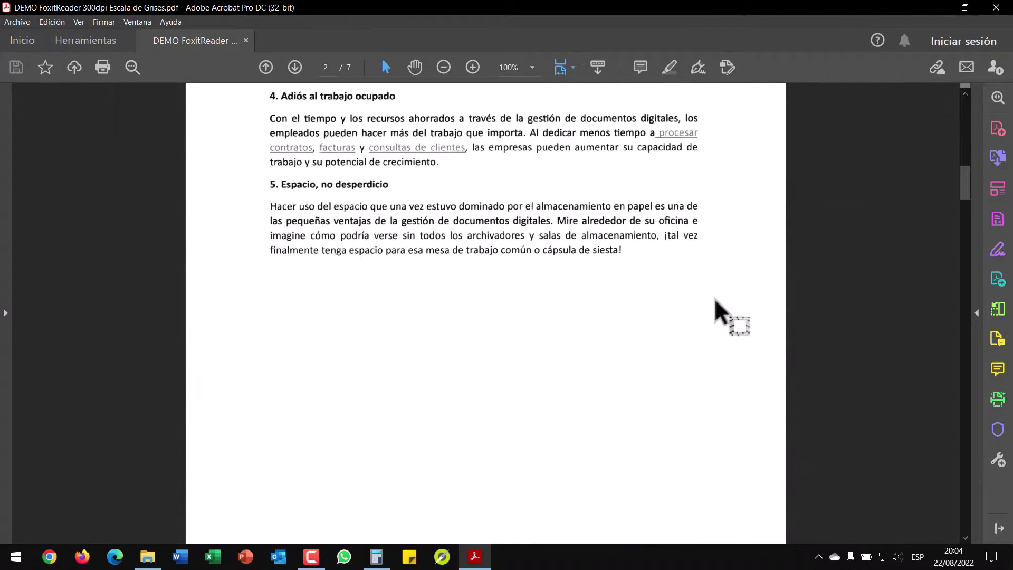
{"action": "left_click_drag", "start_coordinate": [964, 181], "coordinate": [979, 233]}
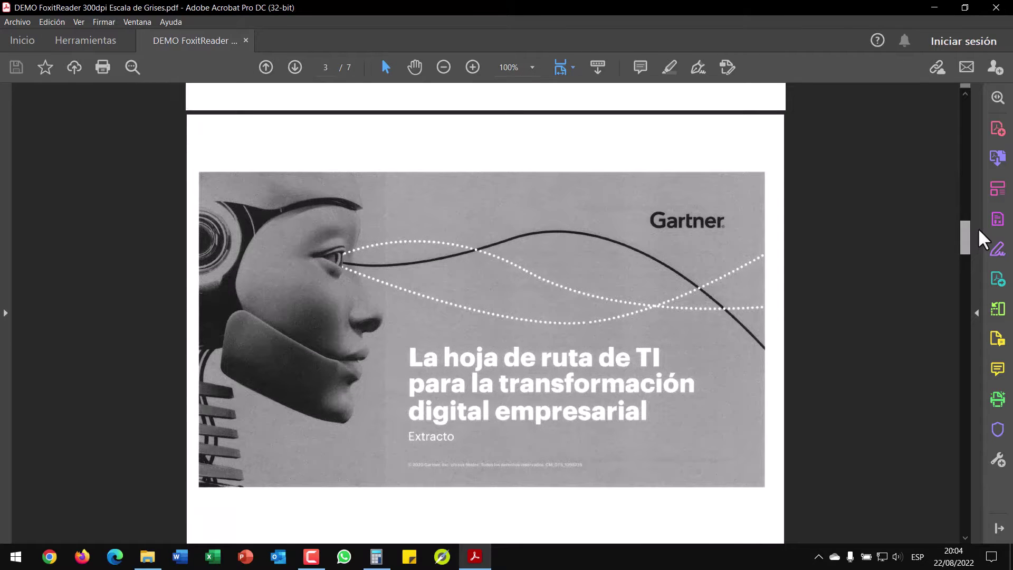
{"action": "left_click_drag", "start_coordinate": [978, 232], "coordinate": [989, 90]}
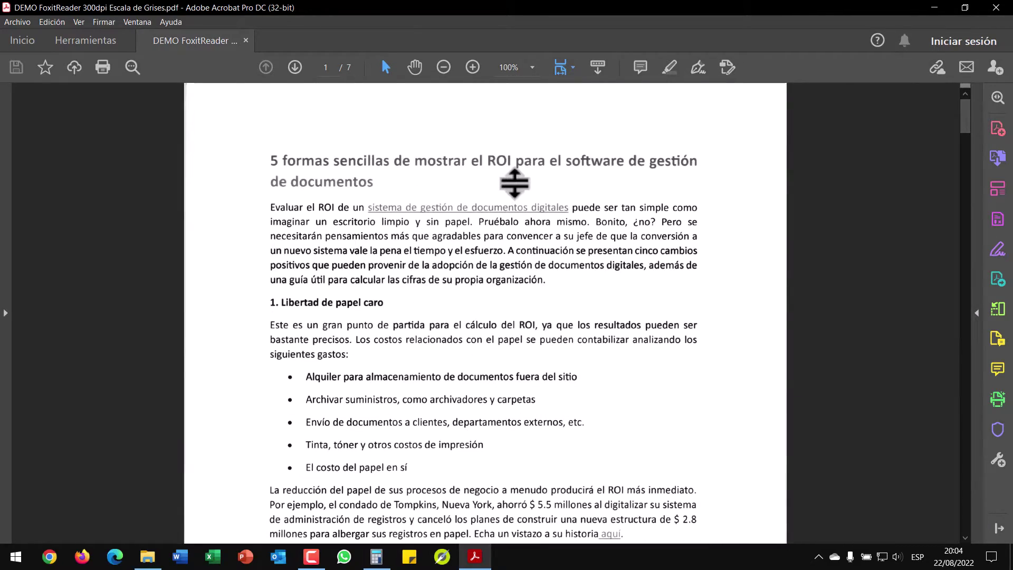
{"action": "left_click", "coordinate": [513, 182]}
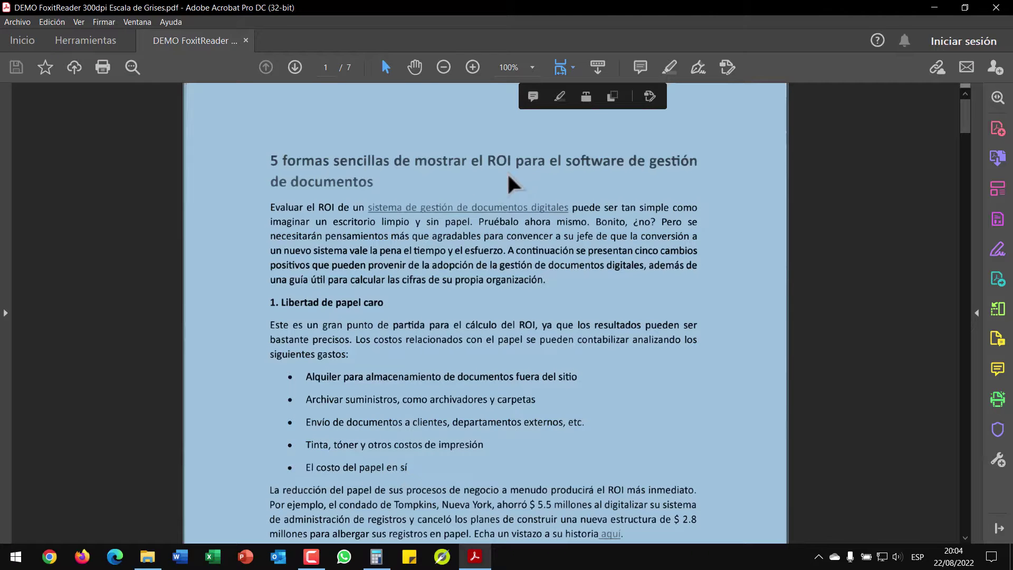